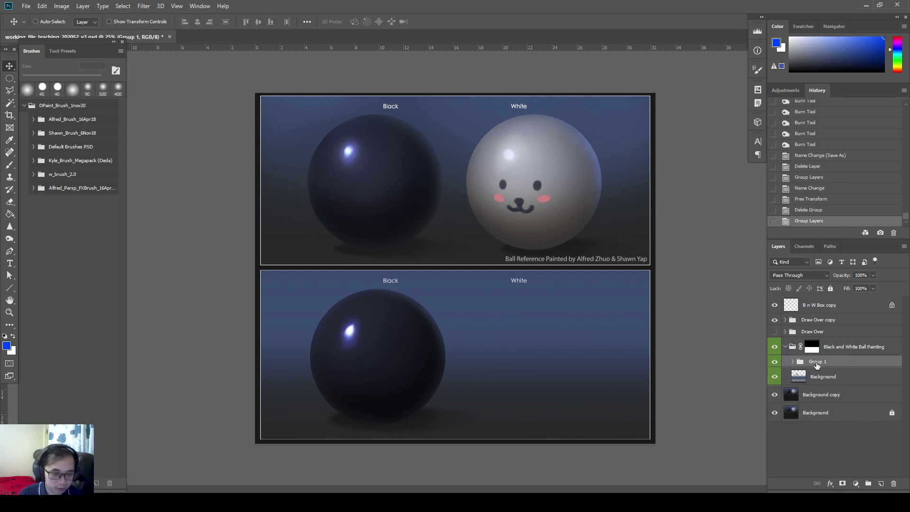
Rename Group 1 inside the Black and White Ball Painting group as BlackBall
{"action": "double_click", "coordinate": [816, 363]}
{"action": "type", "text": "BlackBal"}
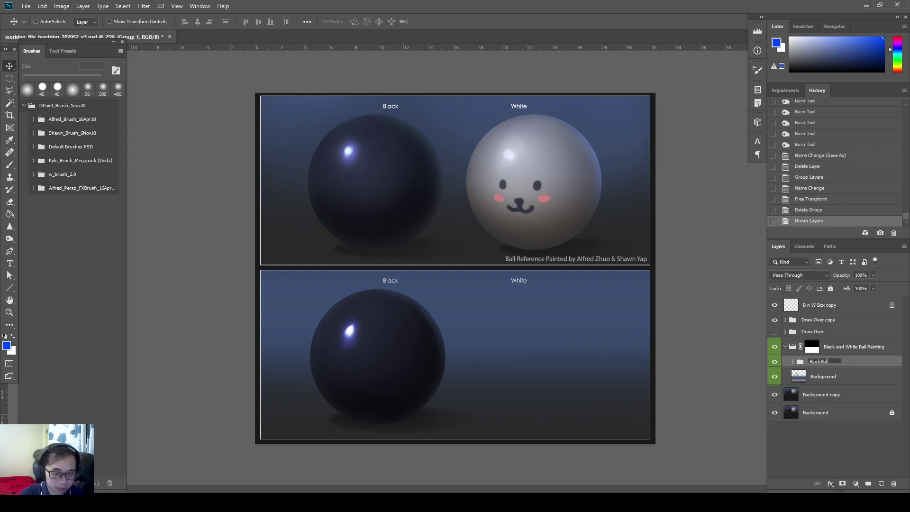
{"action": "type", "text": "l"}
{"action": "key", "text": "Return"}
Stretch the Background layer below the BlackBall group upward with Free Transform to about 148% height
{"action": "left_click", "coordinate": [825, 378]}
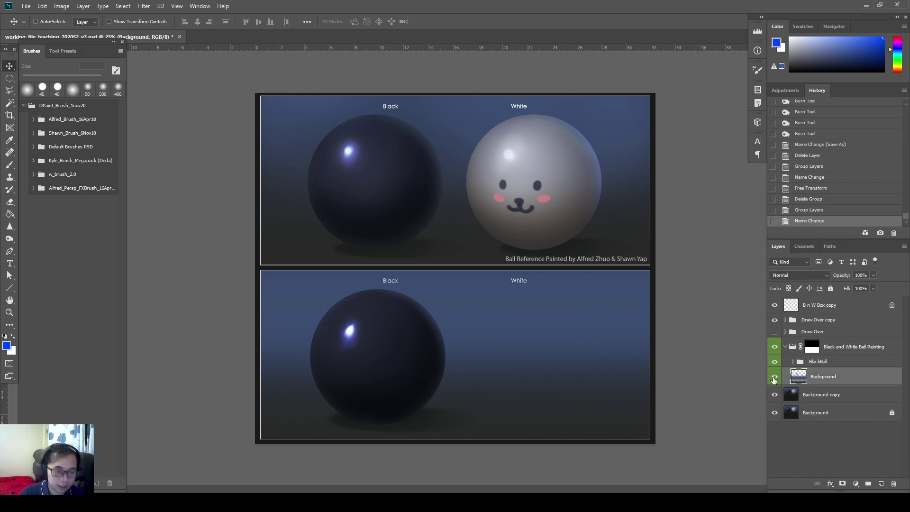
{"action": "left_click", "coordinate": [776, 377]}
{"action": "left_click", "coordinate": [775, 377]}
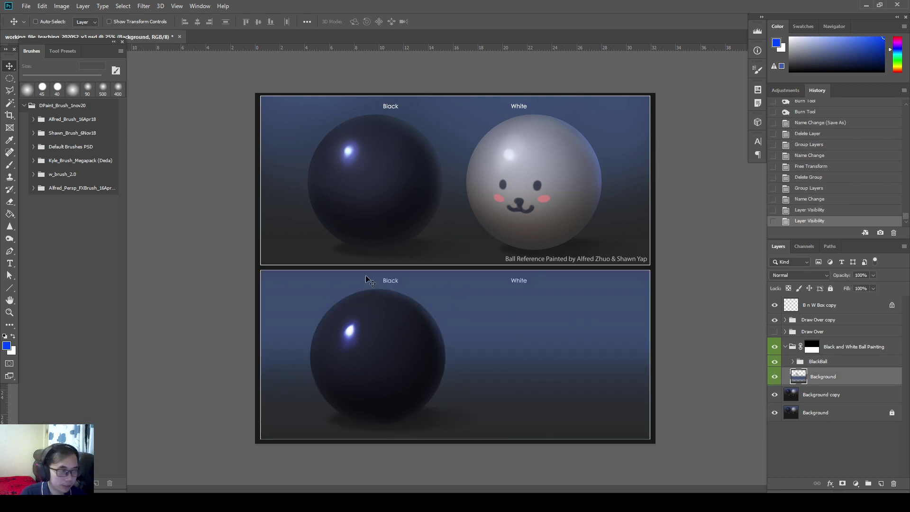
{"action": "key", "text": "ctrl+t"}
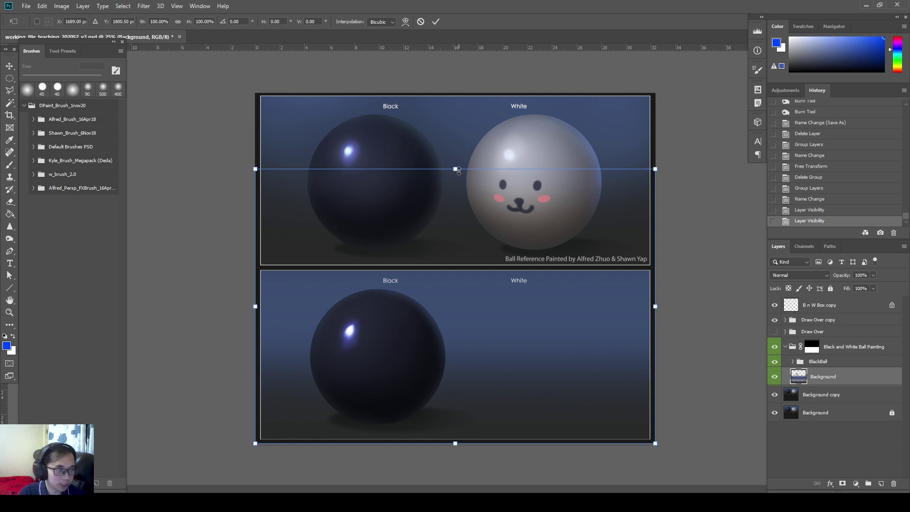
{"action": "left_click_drag", "start_coordinate": [459, 169], "coordinate": [520, 38]}
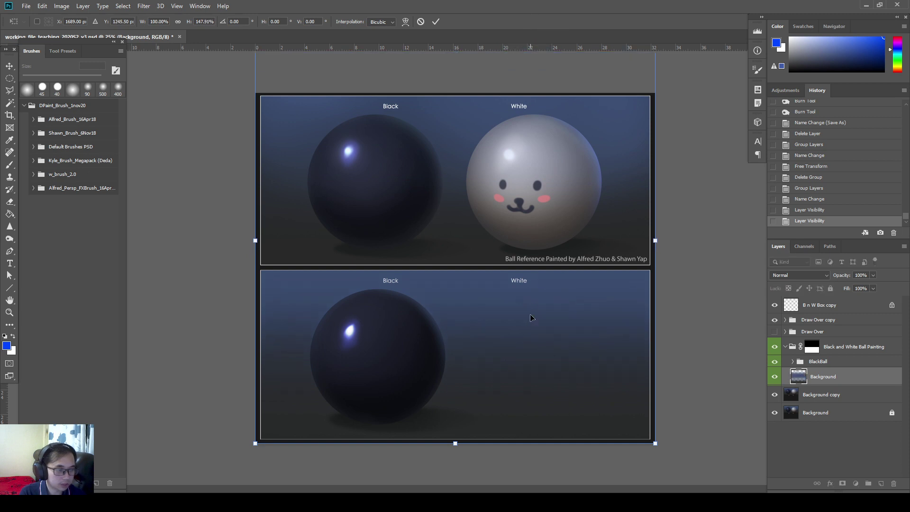
{"action": "key", "text": "Return"}
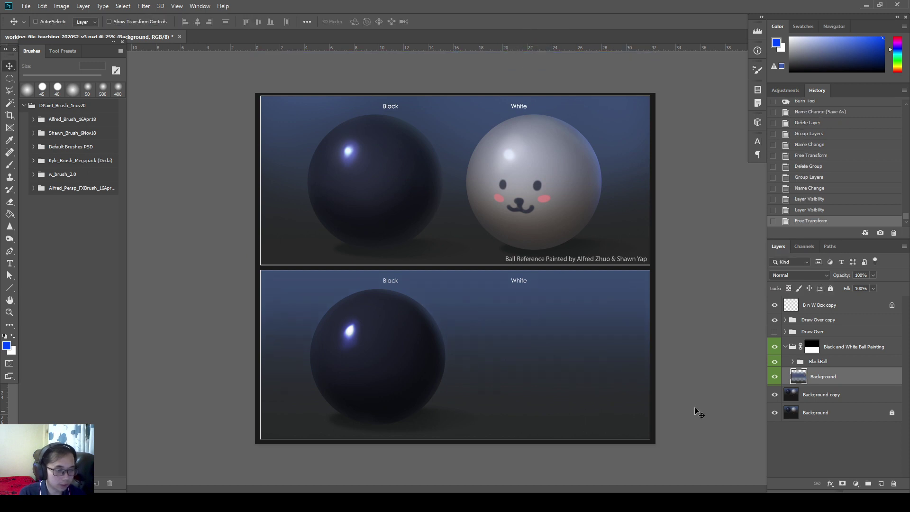
Hide the stretched Background layer and add a new empty layer above it
{"action": "left_click", "coordinate": [775, 377]}
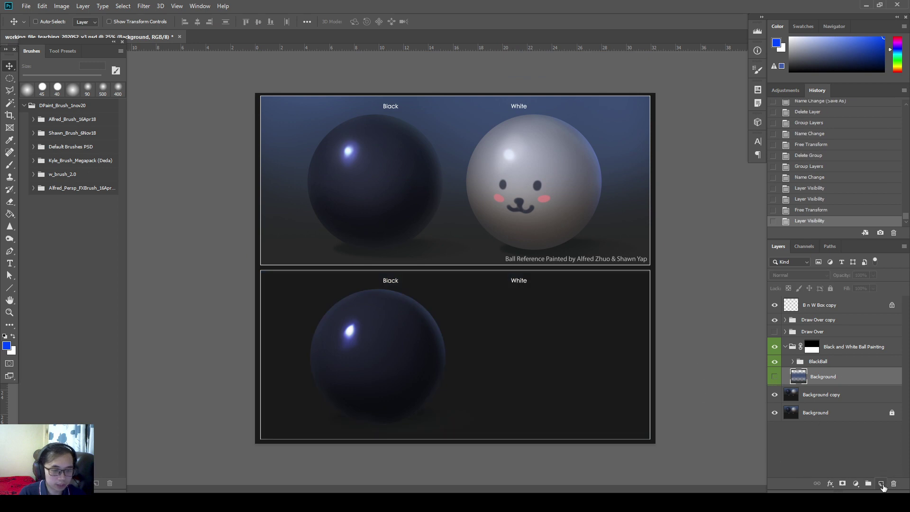
{"action": "key", "text": "ctrl+shift+alt+n"}
{"action": "key", "text": "g"}
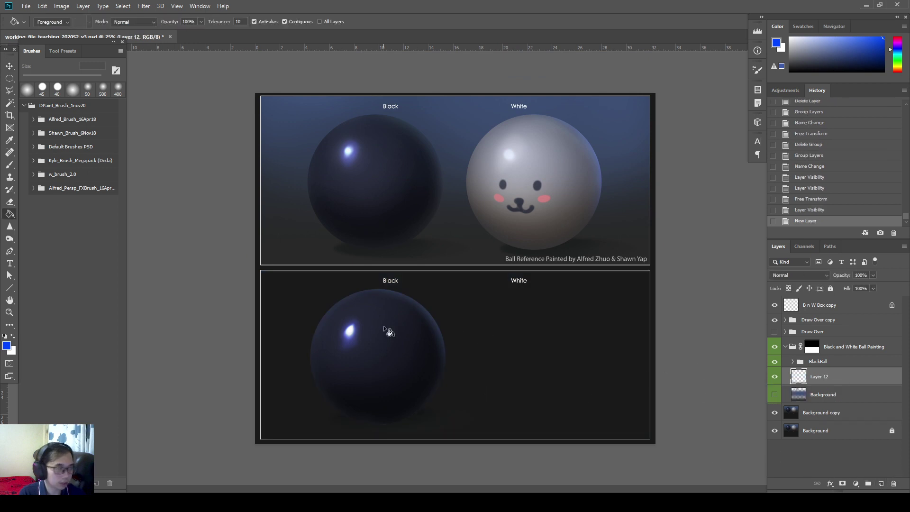
Choose the Gradient Tool and sample the reference backdrop's blue as background colour and its dark grey base as foreground colour
{"action": "right_click", "coordinate": [10, 215]}
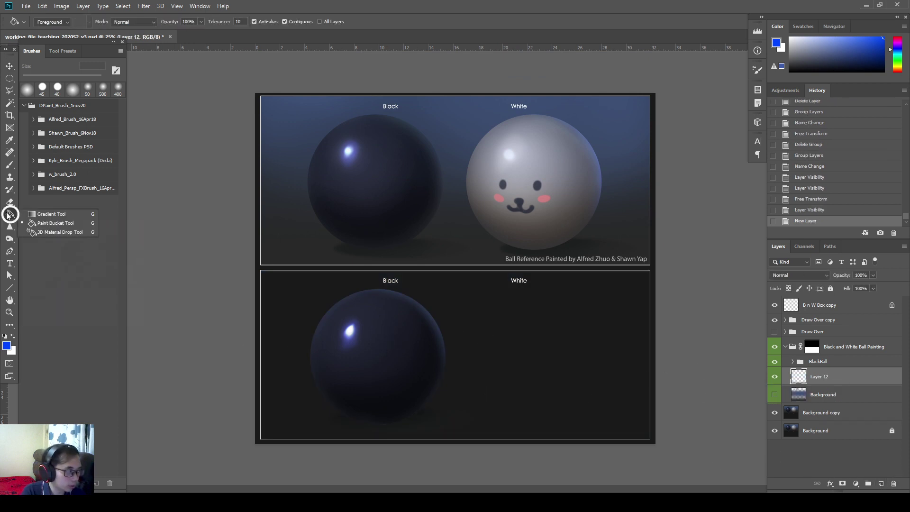
{"action": "left_click", "coordinate": [46, 215]}
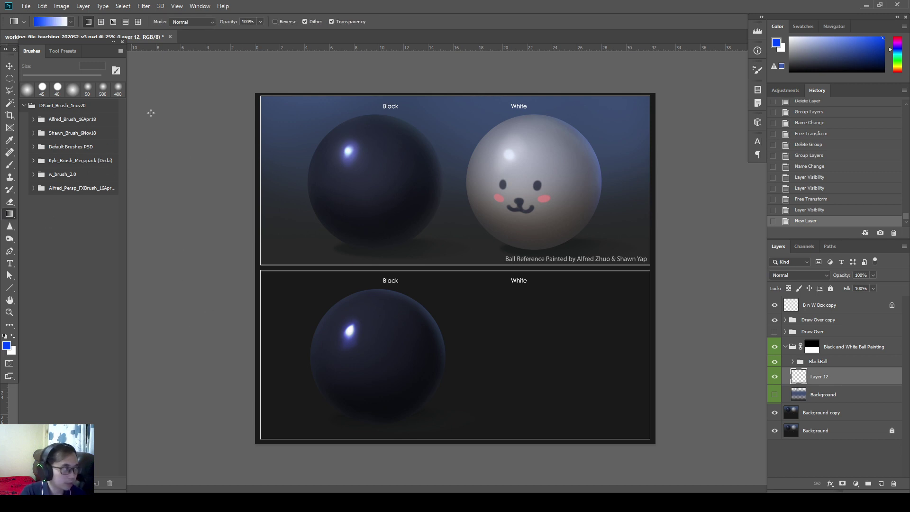
{"action": "key", "text": "b"}
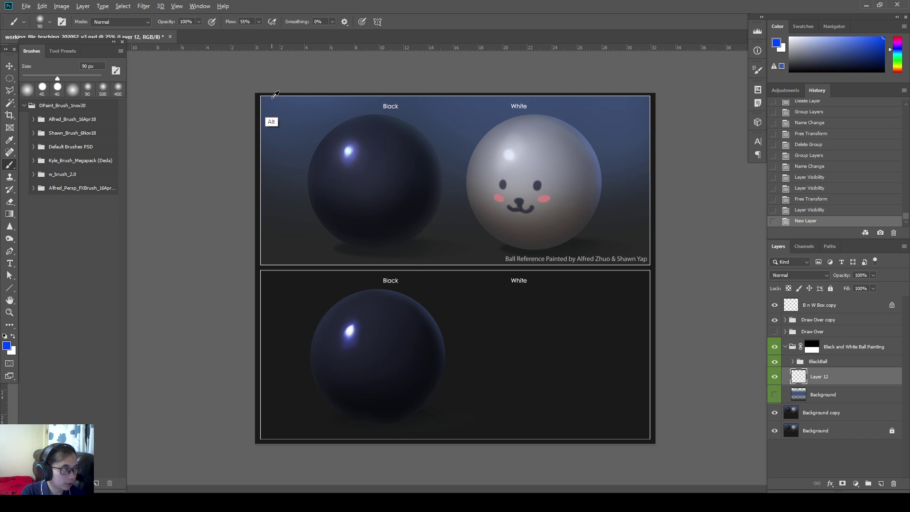
{"action": "key", "text": "alt"}
{"action": "key", "text": "alt"}
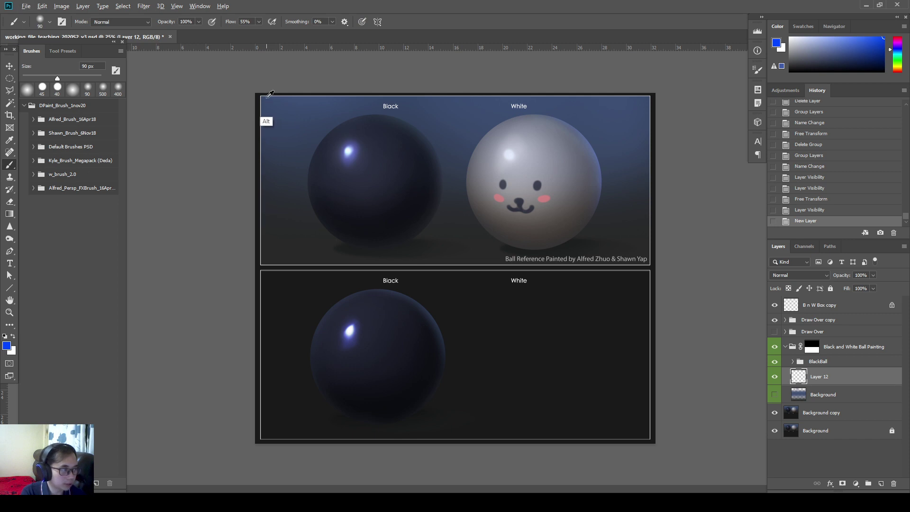
{"action": "left_click", "coordinate": [267, 141], "text": "alt"}
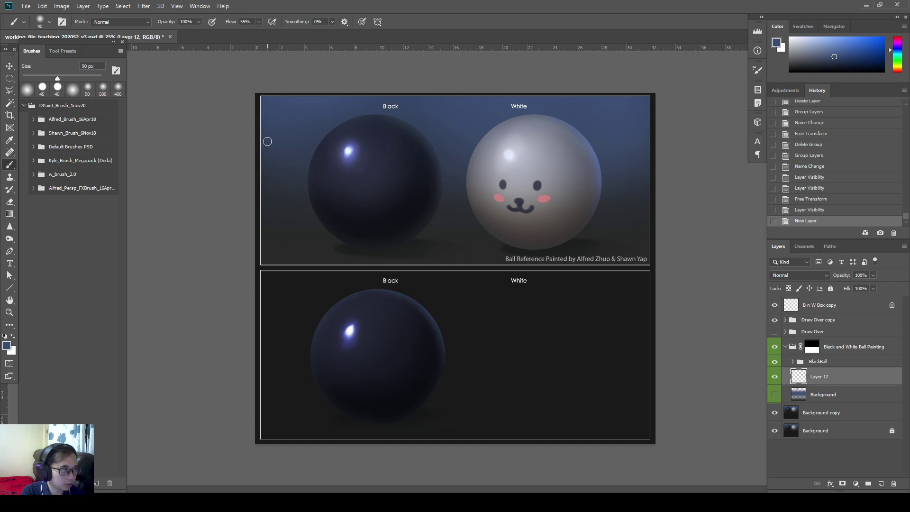
{"action": "left_click", "coordinate": [13, 337]}
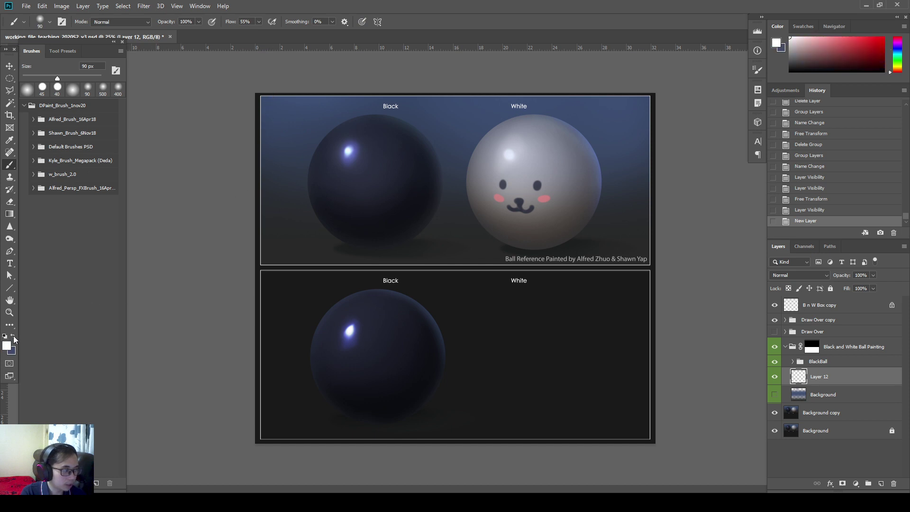
{"action": "left_click", "coordinate": [13, 336]}
{"action": "left_click", "coordinate": [13, 337]}
{"action": "left_click", "coordinate": [14, 337]}
{"action": "left_click", "coordinate": [13, 337]}
{"action": "left_click", "coordinate": [14, 338]}
{"action": "left_click", "coordinate": [14, 337]}
{"action": "left_click", "coordinate": [16, 337]}
{"action": "left_click", "coordinate": [16, 338]}
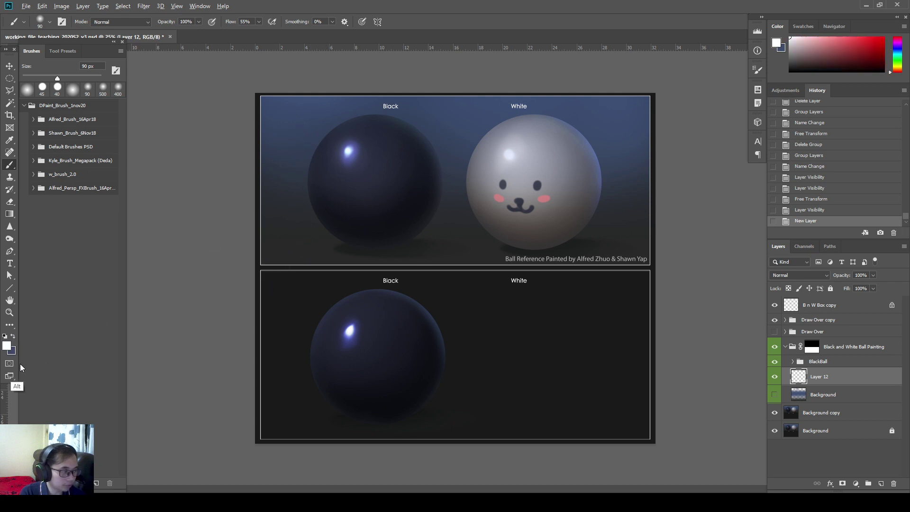
{"action": "left_click", "coordinate": [267, 260], "text": "alt"}
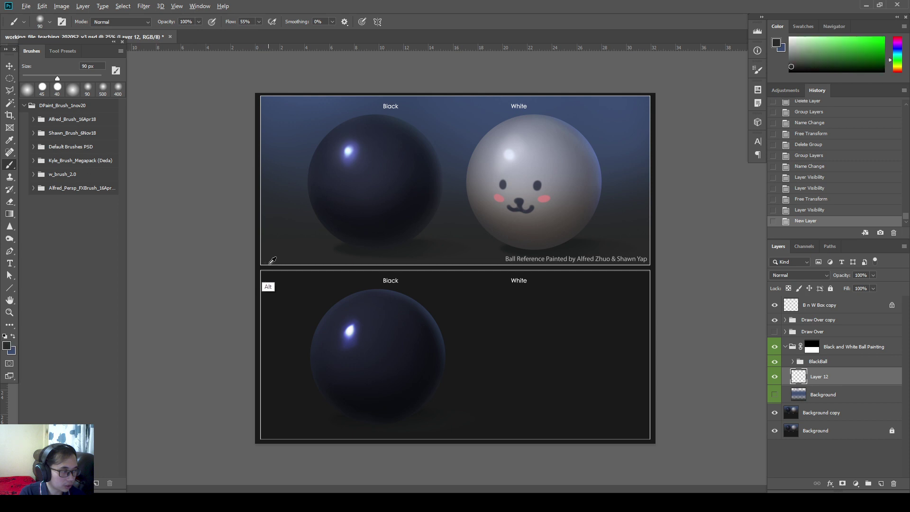
Fill the new layer with a linear gradient from blue at the lower picture's upper edge to dark grey at its base
{"action": "key", "text": "g"}
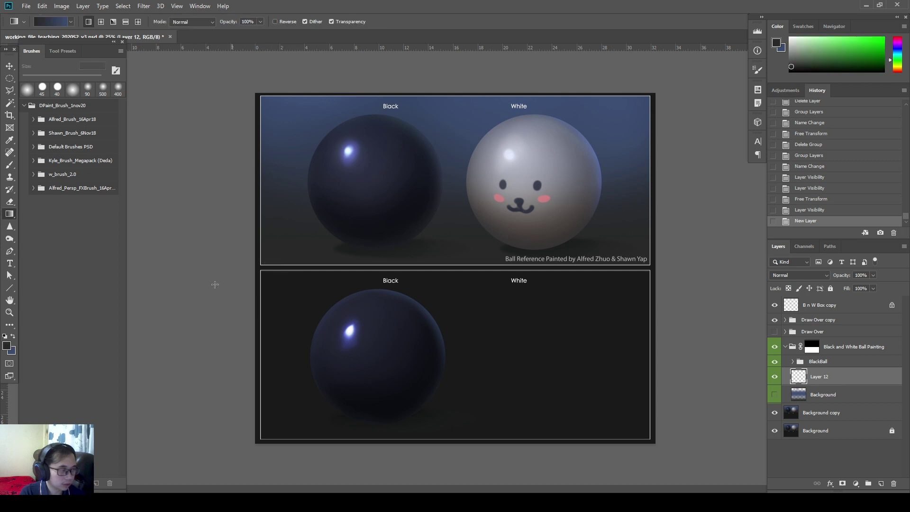
{"action": "left_click", "coordinate": [272, 270], "text": "alt"}
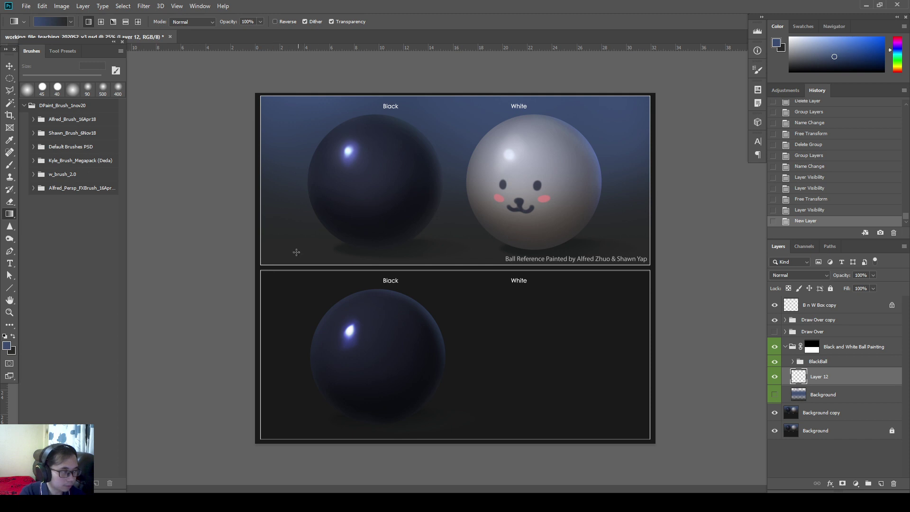
{"action": "left_click_drag", "start_coordinate": [276, 269], "coordinate": [270, 437]}
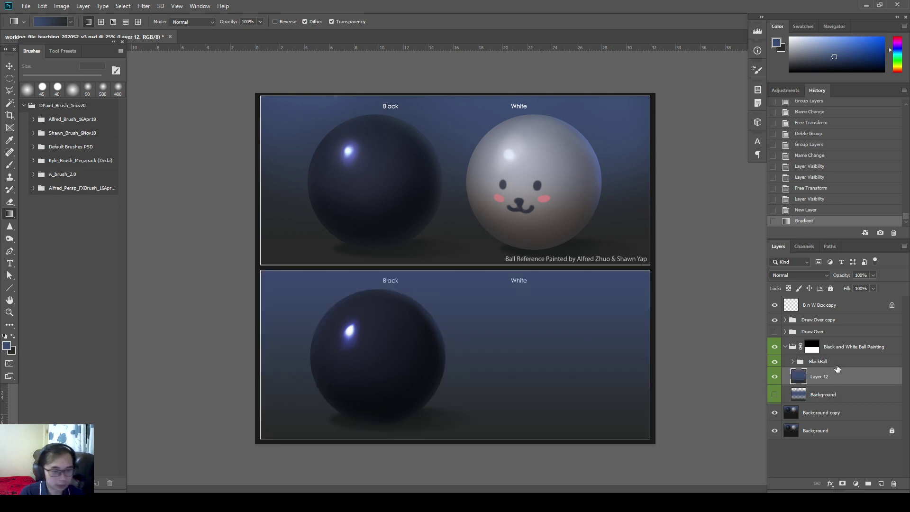
Rename the new gradient layer as Background
{"action": "double_click", "coordinate": [823, 378]}
{"action": "type", "text": "Back"}
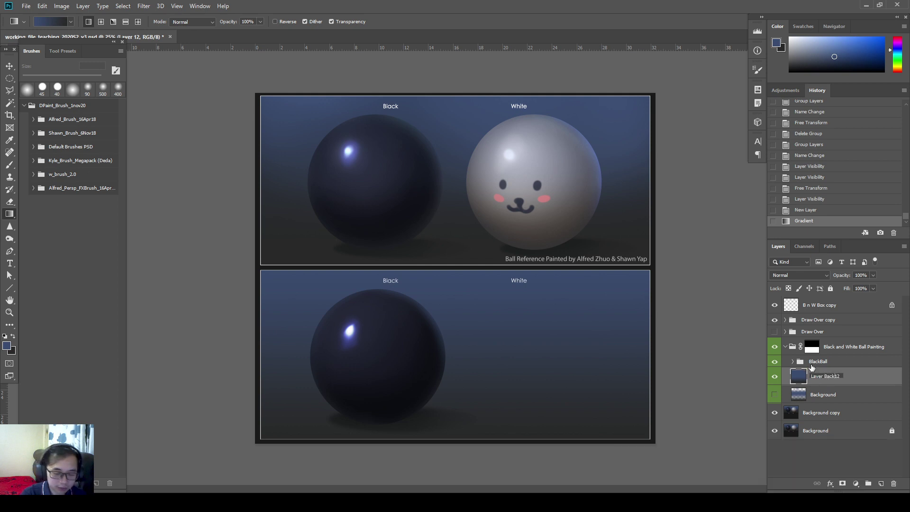
{"action": "type", "text": "Background"}
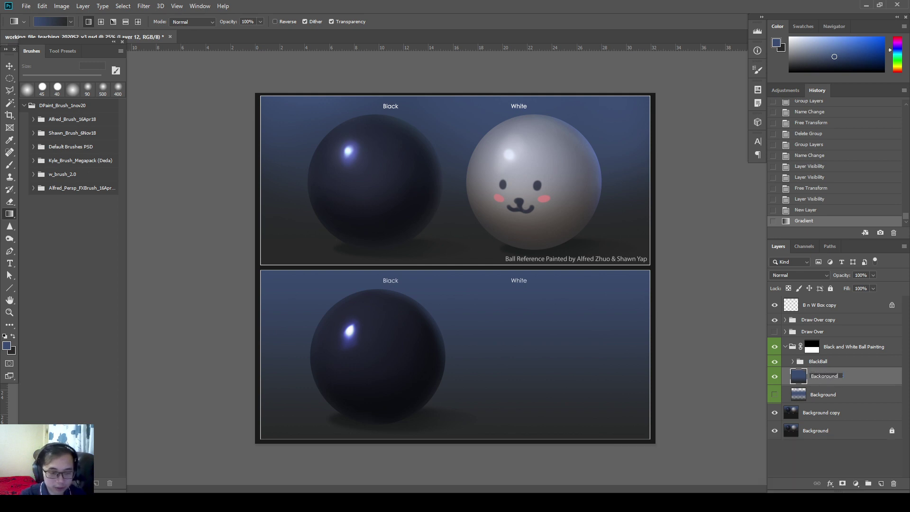
{"action": "key", "text": "Return"}
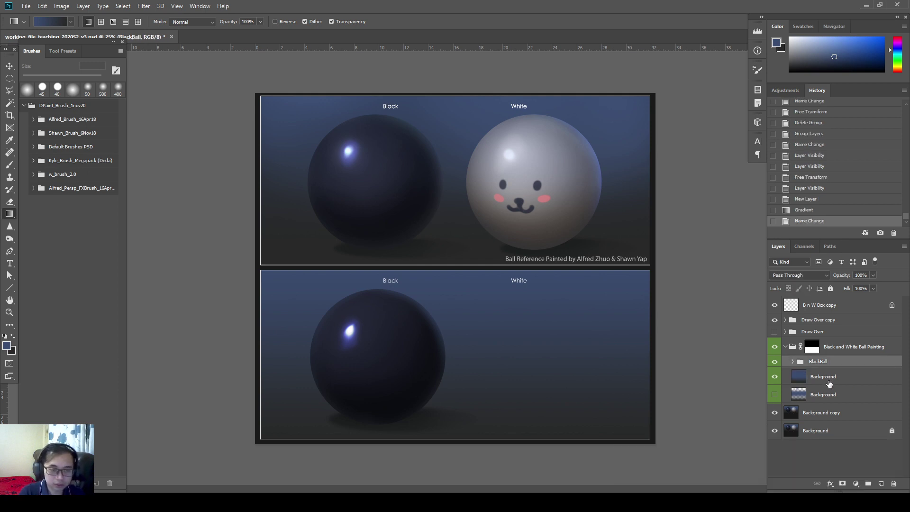
Create a group named WhiteBall between BlackBall and the gradient layer, and add a new layer inside it
{"action": "left_click", "coordinate": [868, 483]}
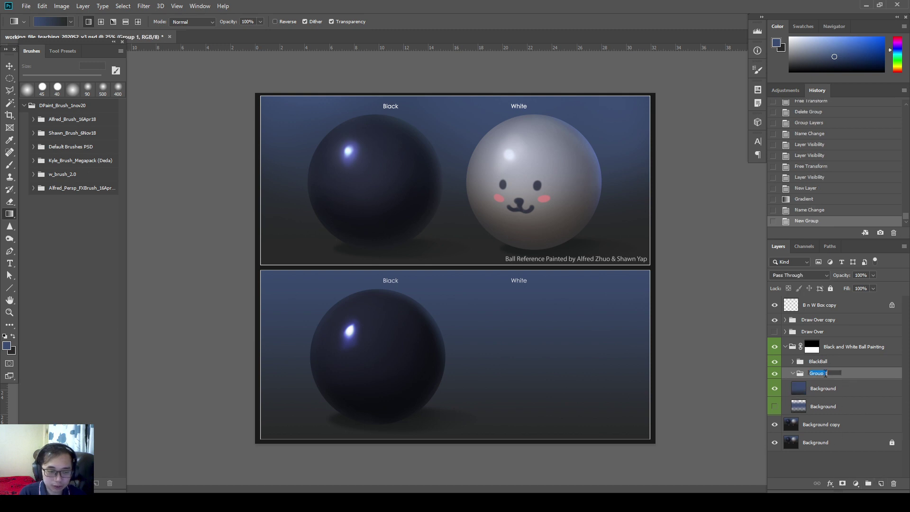
{"action": "key", "text": "Return"}
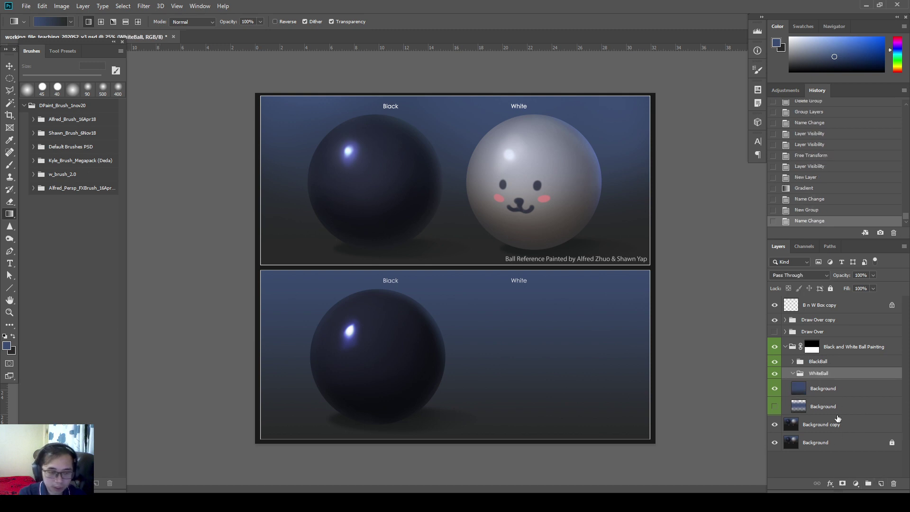
{"action": "left_click", "coordinate": [881, 483]}
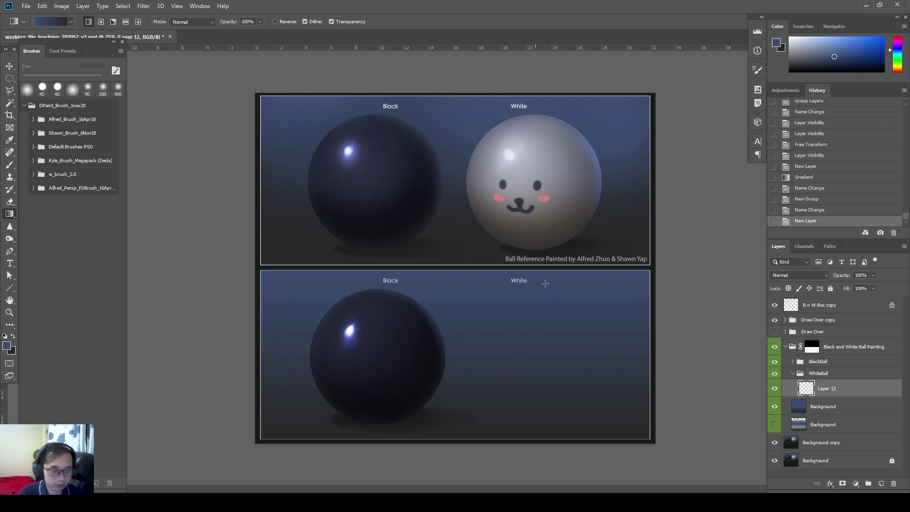
Draw a circular marquee matching the reference white ball and move the selection under the White label in the lower picture
{"action": "key", "text": "m"}
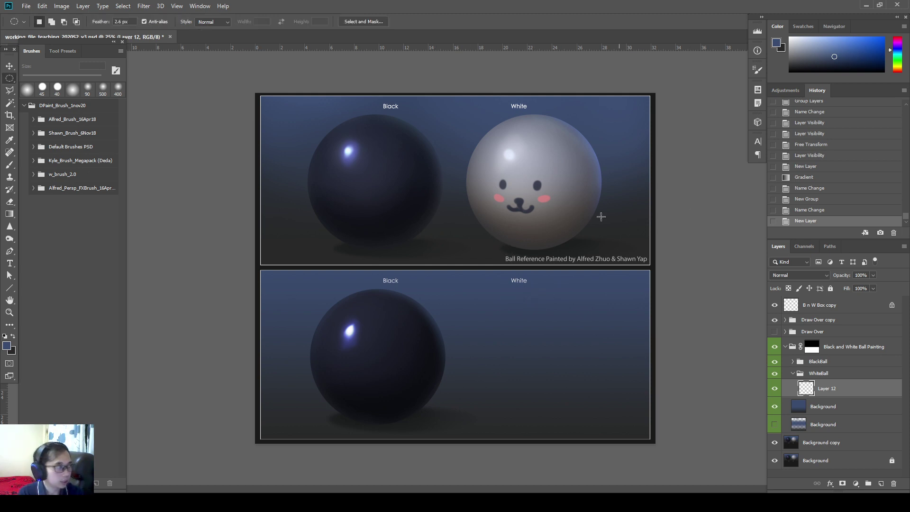
{"action": "left_click_drag", "start_coordinate": [470, 114], "coordinate": [664, 272]}
{"action": "left_click_drag", "start_coordinate": [570, 186], "coordinate": [539, 213]}
{"action": "left_click_drag", "start_coordinate": [539, 172], "coordinate": [546, 343]}
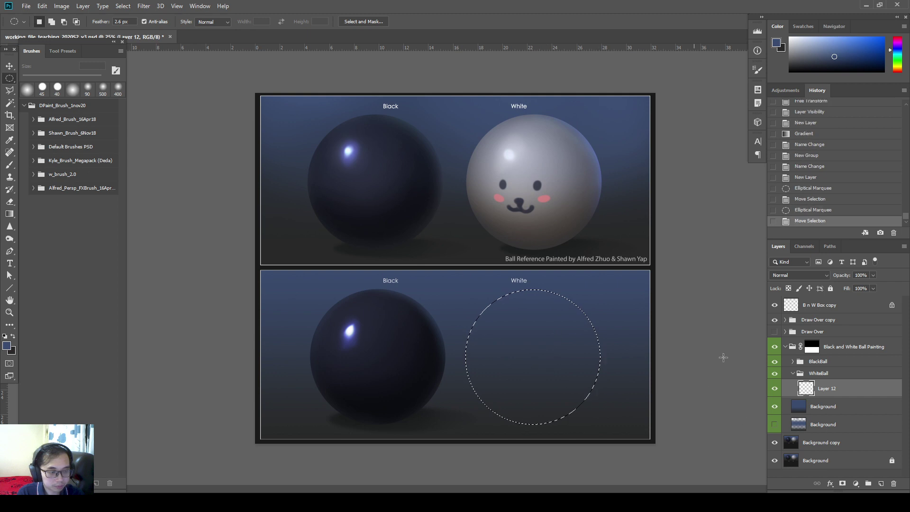
Rename the new layer in the WhiteBall group as W Ball Silhouette
{"action": "double_click", "coordinate": [826, 388]}
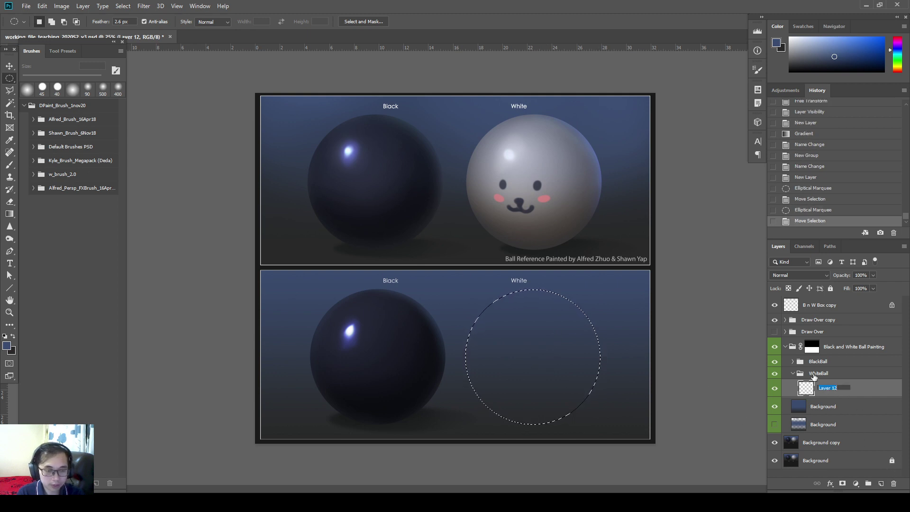
{"action": "type", "text": "W Bal"}
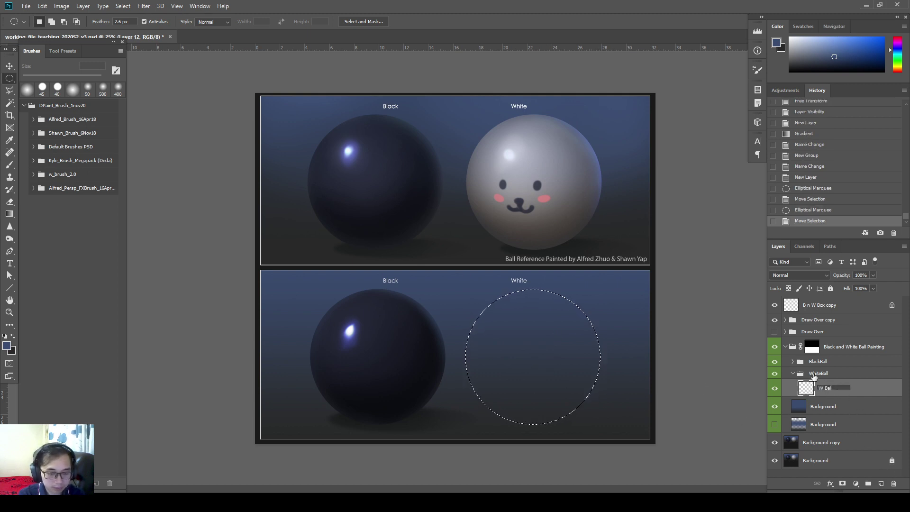
{"action": "type", "text": "l Silhouette"}
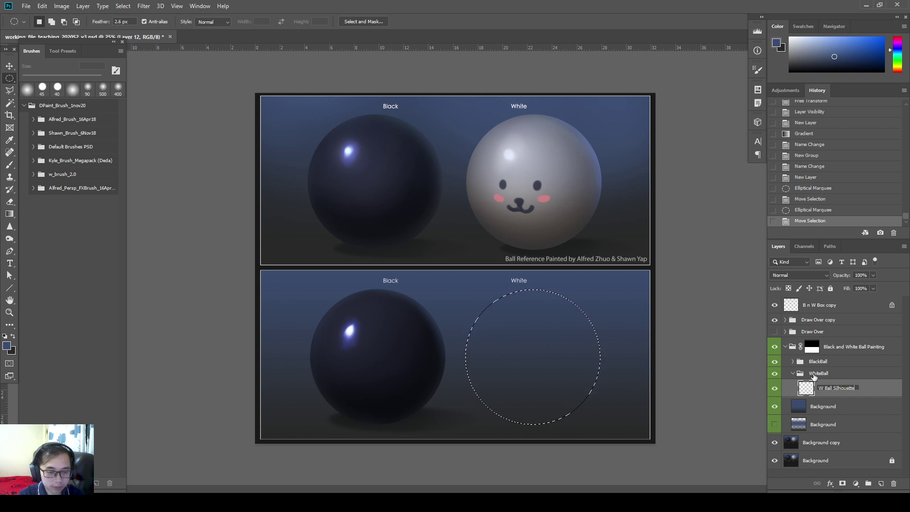
{"action": "key", "text": "Return"}
Sample a mid grey from the reference white ball and brush it into the circular selection on W Ball Silhouette with a 1000 px brush
{"action": "key", "text": "b"}
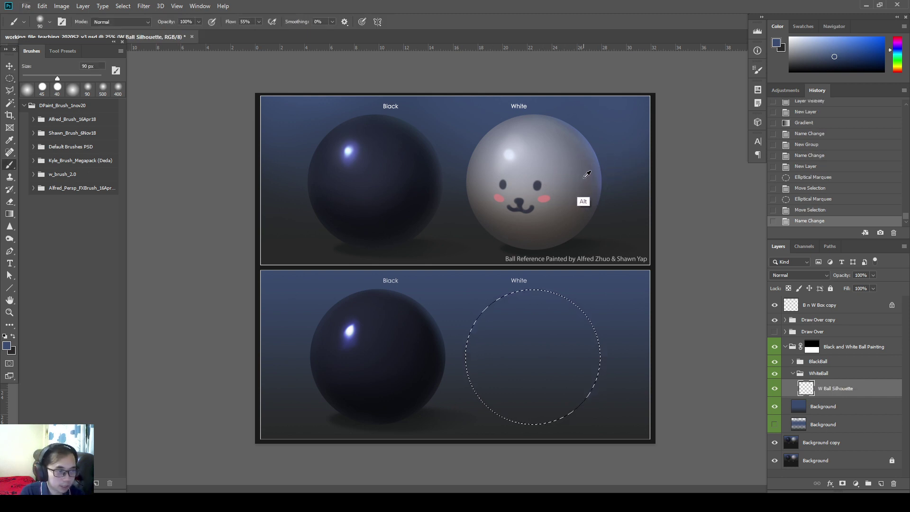
{"action": "left_click", "coordinate": [586, 166], "text": "alt"}
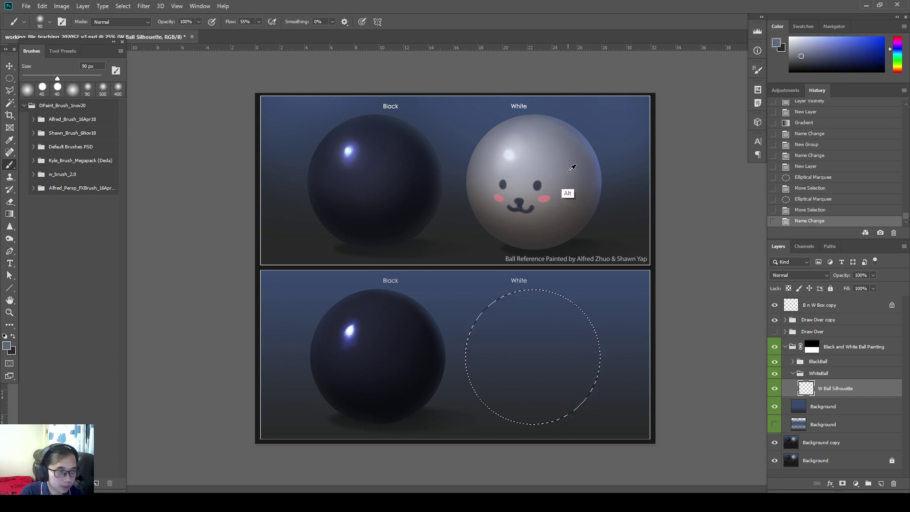
{"action": "left_click", "coordinate": [512, 143], "text": "alt"}
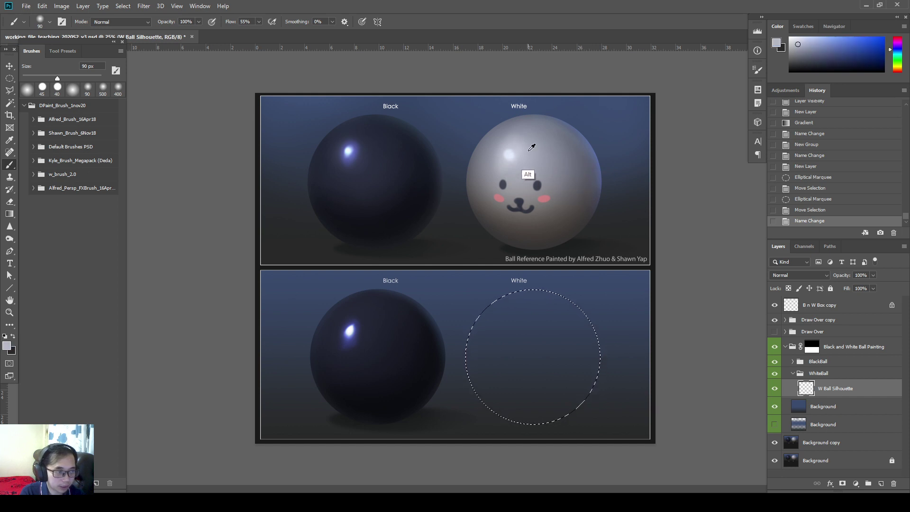
{"action": "left_click", "coordinate": [573, 178], "text": "alt"}
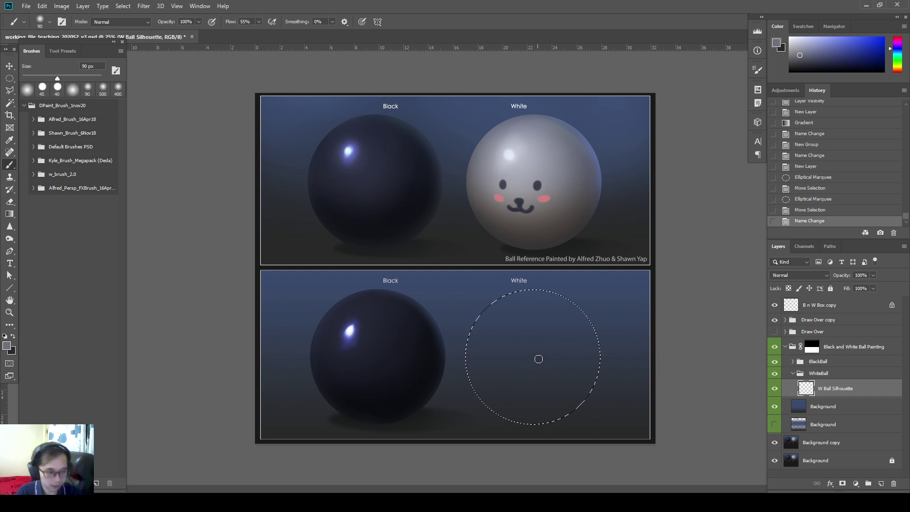
{"action": "key", "text": "g"}
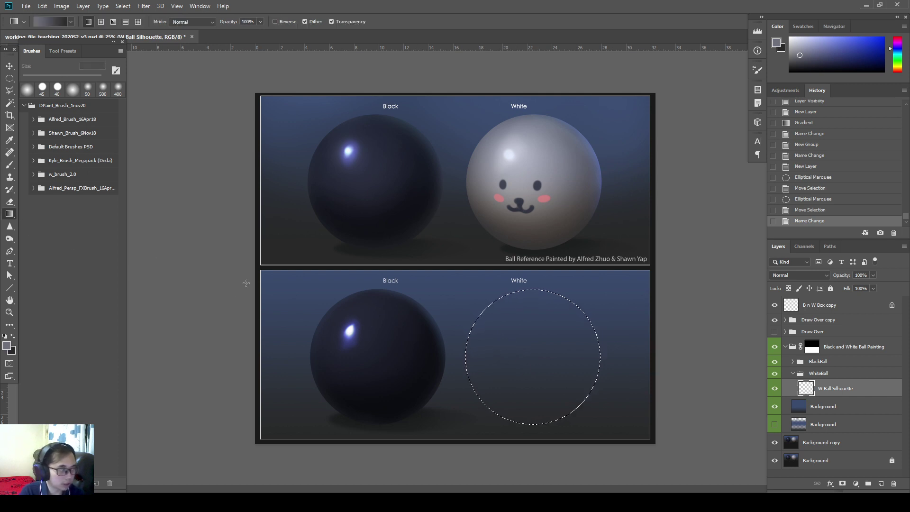
{"action": "key", "text": "b"}
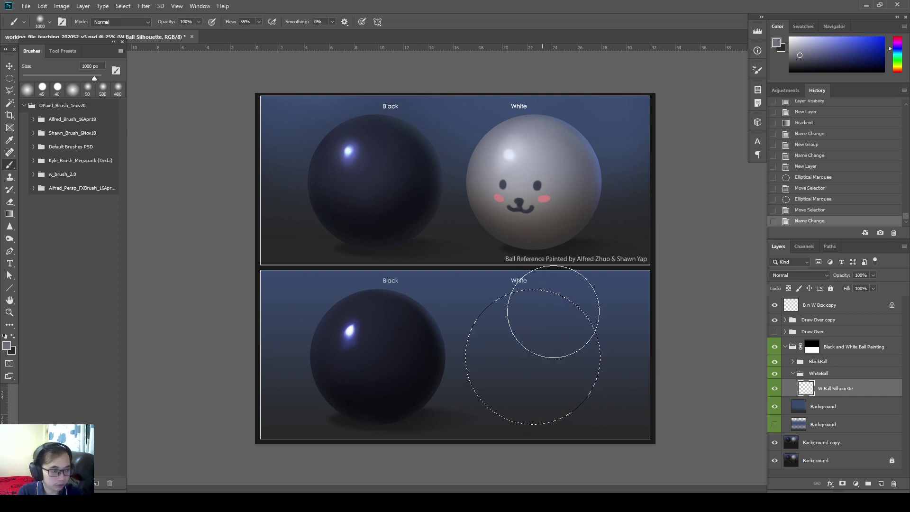
{"action": "mouse_move", "coordinate": [521, 394]}
{"action": "left_mouse_down"}
{"action": "mouse_move", "coordinate": [496, 338]}
{"action": "mouse_move", "coordinate": [526, 389]}
{"action": "left_mouse_up"}
{"action": "mouse_move", "coordinate": [512, 360]}
{"action": "left_mouse_down"}
{"action": "mouse_move", "coordinate": [547, 325]}
{"action": "mouse_move", "coordinate": [564, 384]}
{"action": "left_mouse_up"}
{"action": "mouse_move", "coordinate": [569, 379]}
{"action": "left_mouse_down"}
{"action": "mouse_move", "coordinate": [614, 313]}
{"action": "mouse_move", "coordinate": [545, 365]}
{"action": "left_mouse_up"}
{"action": "mouse_move", "coordinate": [531, 365]}
{"action": "left_mouse_down"}
{"action": "mouse_move", "coordinate": [508, 406]}
{"action": "mouse_move", "coordinate": [559, 411]}
{"action": "left_mouse_up"}
{"action": "left_click_drag", "start_coordinate": [559, 411], "coordinate": [611, 436]}
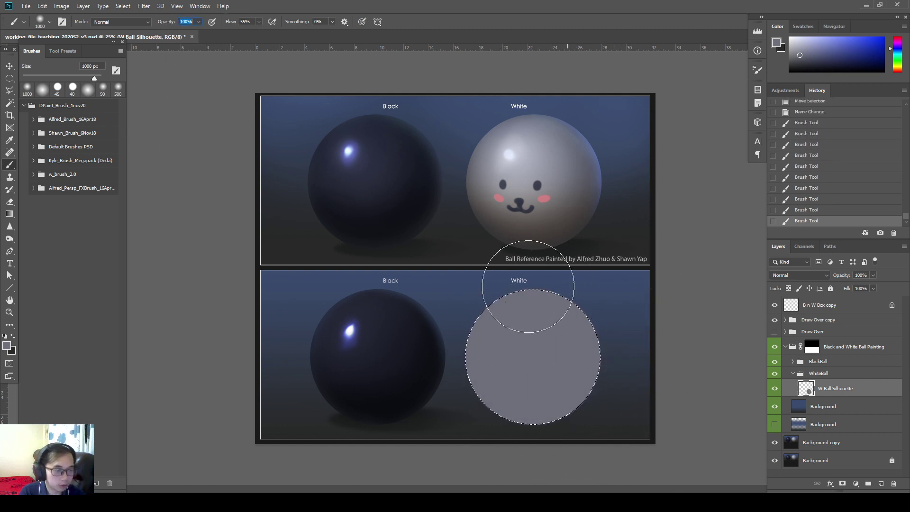
Undo the deselection and the latest grey brush strokes inside the circular selection
{"action": "key", "text": "ctrl+d"}
{"action": "key", "text": "ctrl+alt+z"}
{"action": "key", "text": "ctrl+alt+z"}
{"action": "key", "text": "ctrl+alt+z"}
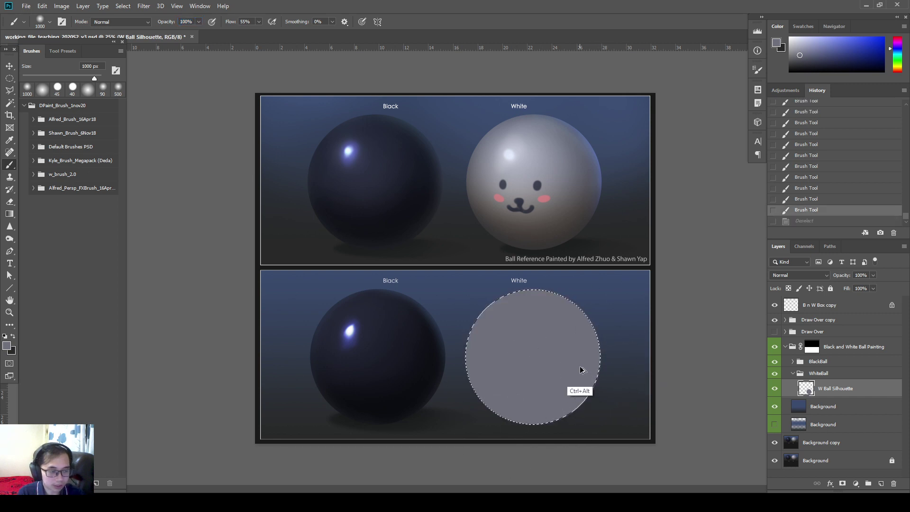
{"action": "key", "text": "ctrl+alt+z"}
{"action": "key", "text": "ctrl+alt+z"}
{"action": "key", "text": "ctrl+alt+z"}
{"action": "key", "text": "ctrl+alt+z"}
{"action": "key", "text": "ctrl+alt+z"}
{"action": "key", "text": "ctrl+alt+z"}
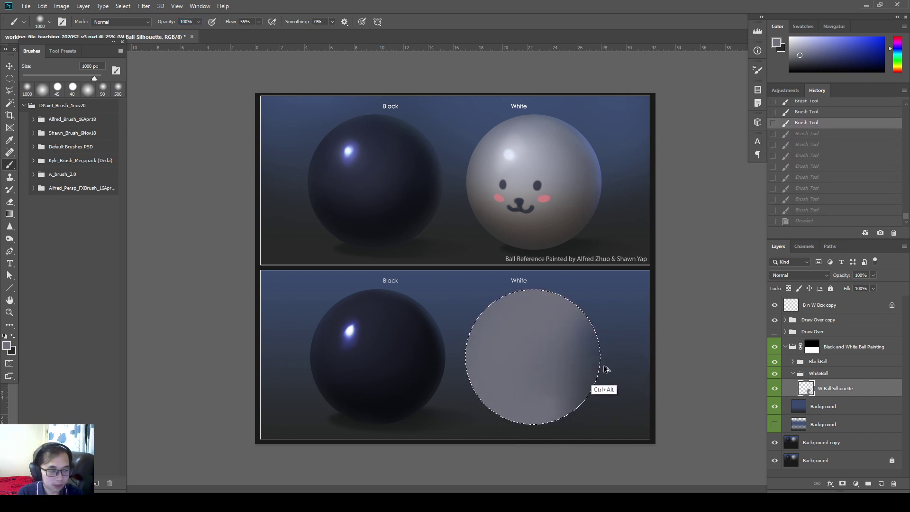
Brush the whole circular selection evenly with the sampled grey at 1000 px, and deselect
{"action": "mouse_move", "coordinate": [553, 436]}
{"action": "left_mouse_down"}
{"action": "mouse_move", "coordinate": [610, 350]}
{"action": "mouse_move", "coordinate": [554, 316]}
{"action": "mouse_move", "coordinate": [609, 359]}
{"action": "mouse_move", "coordinate": [581, 412]}
{"action": "mouse_move", "coordinate": [599, 400]}
{"action": "left_mouse_up"}
{"action": "left_click_drag", "start_coordinate": [491, 295], "coordinate": [589, 305]}
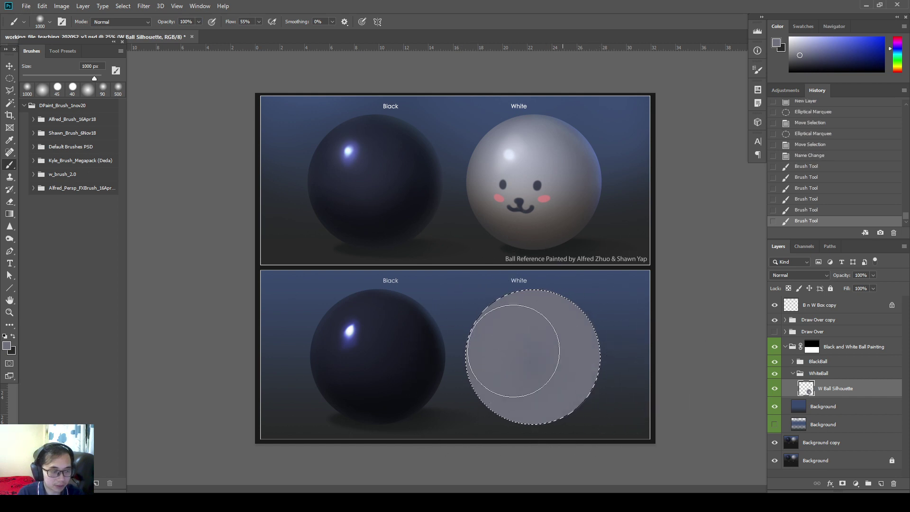
{"action": "left_click_drag", "start_coordinate": [513, 351], "coordinate": [548, 338]}
{"action": "mouse_move", "coordinate": [469, 398]}
{"action": "left_mouse_down"}
{"action": "mouse_move", "coordinate": [611, 351]}
{"action": "mouse_move", "coordinate": [528, 311]}
{"action": "left_mouse_up"}
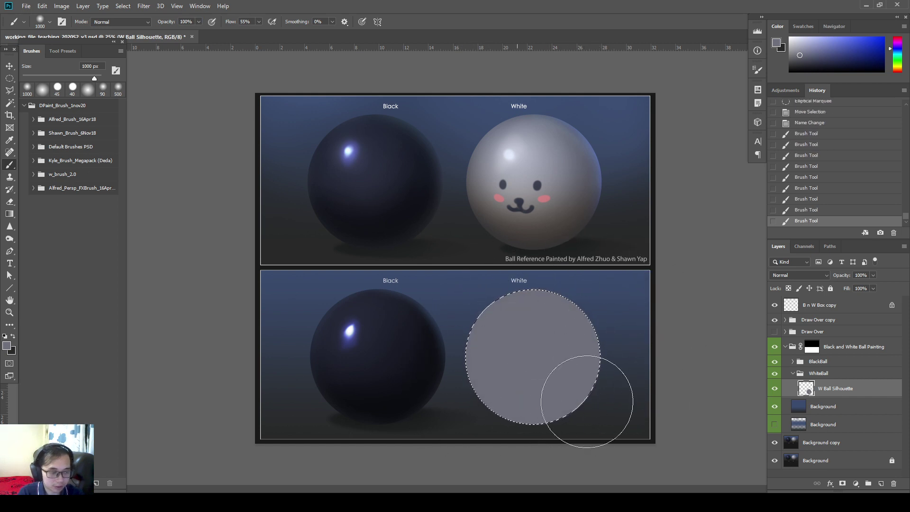
{"action": "left_click_drag", "start_coordinate": [587, 401], "coordinate": [556, 303]}
{"action": "mouse_move", "coordinate": [498, 295]}
{"action": "left_mouse_down"}
{"action": "mouse_move", "coordinate": [511, 378]}
{"action": "mouse_move", "coordinate": [621, 362]}
{"action": "left_mouse_up"}
{"action": "left_click_drag", "start_coordinate": [548, 350], "coordinate": [502, 326]}
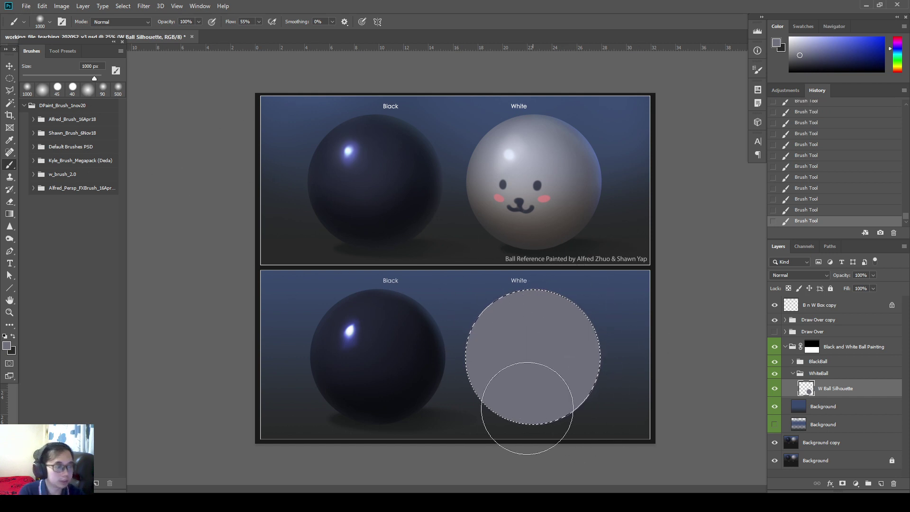
{"action": "key", "text": "ctrl+d"}
{"action": "key", "text": "v"}
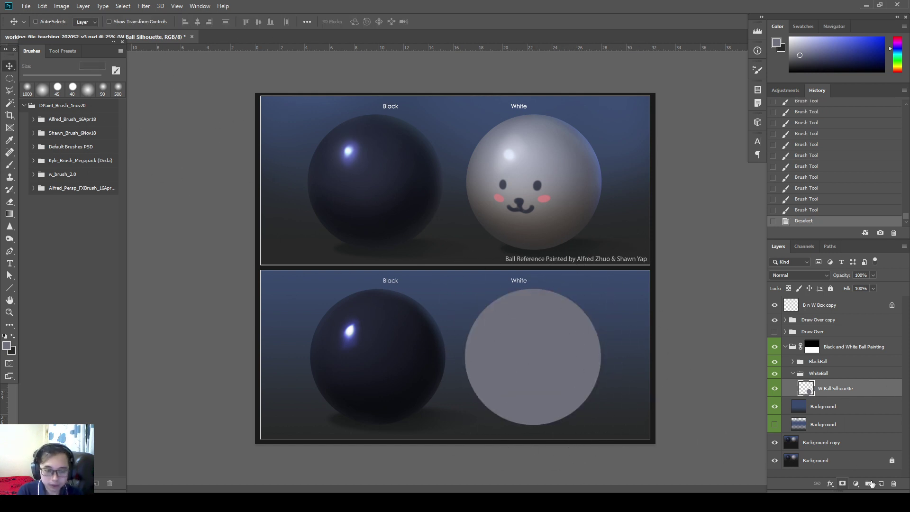
Add a new layer above W Ball Silhouette and clip it to that layer
{"action": "left_click", "coordinate": [871, 483]}
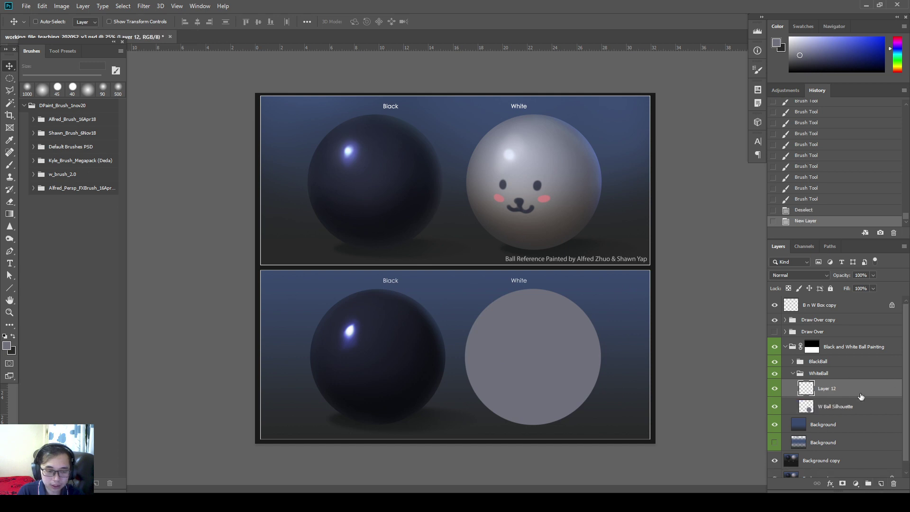
{"action": "left_click", "coordinate": [827, 398]}
{"action": "left_click", "coordinate": [835, 395]}
{"action": "key", "text": "ctrl+alt+g"}
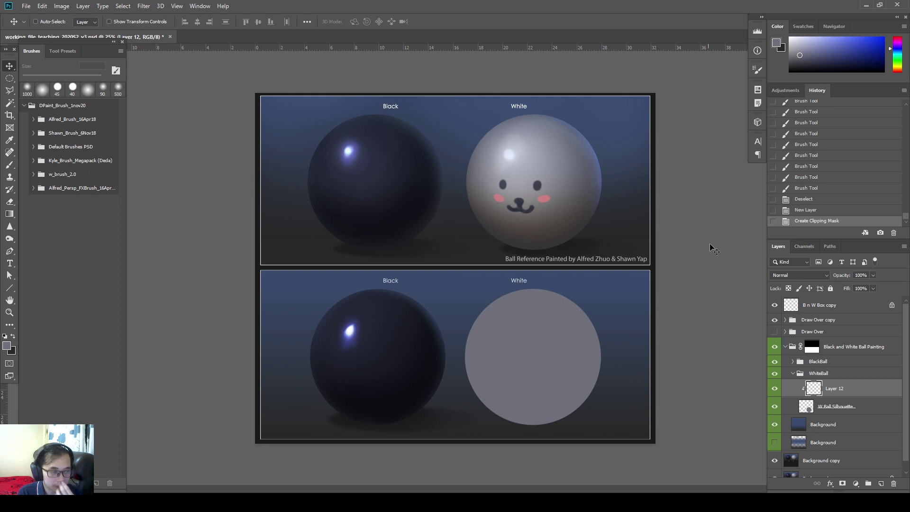
Mark the lower shading bands, light area, rim light and cast shadow on the reference white ball with temporary screen annotations, and clear them
{"action": "key", "text": "ctrl+2"}
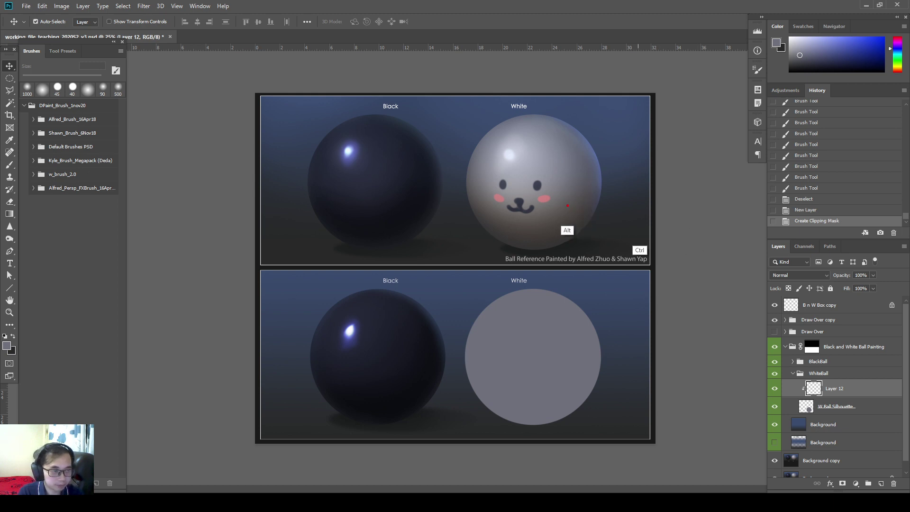
{"action": "mouse_move", "coordinate": [468, 180]}
{"action": "left_mouse_down"}
{"action": "mouse_move", "coordinate": [493, 180]}
{"action": "mouse_move", "coordinate": [503, 207]}
{"action": "mouse_move", "coordinate": [524, 209]}
{"action": "mouse_move", "coordinate": [607, 190]}
{"action": "left_mouse_up"}
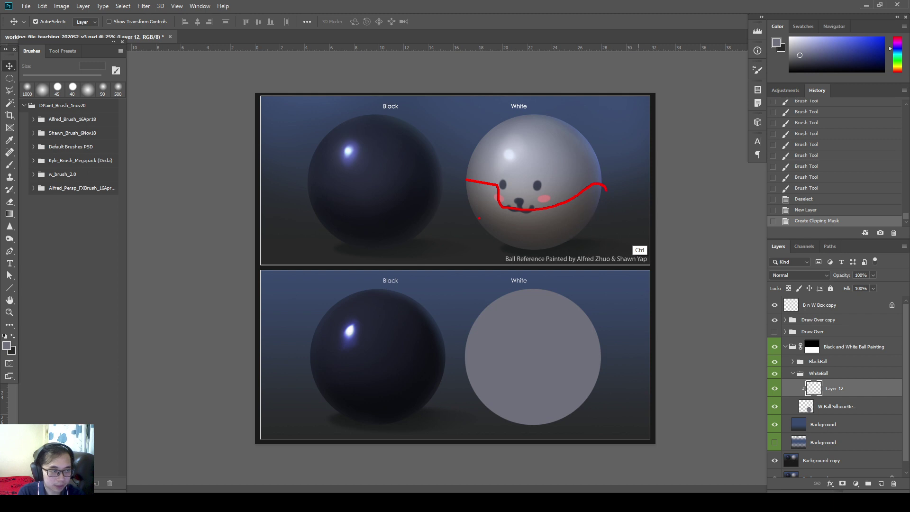
{"action": "mouse_move", "coordinate": [467, 206]}
{"action": "left_mouse_down"}
{"action": "mouse_move", "coordinate": [504, 233]}
{"action": "mouse_move", "coordinate": [536, 240]}
{"action": "mouse_move", "coordinate": [602, 215]}
{"action": "left_mouse_up"}
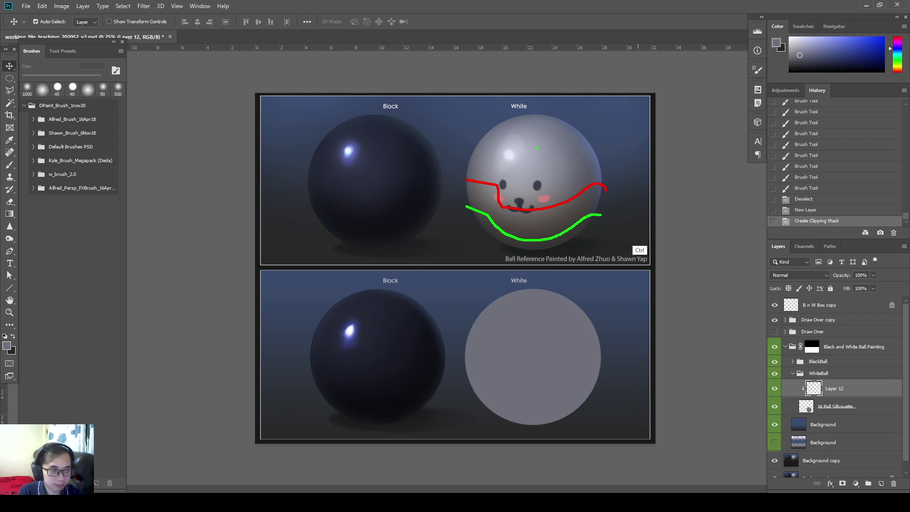
{"action": "mouse_move", "coordinate": [534, 128]}
{"action": "left_mouse_down"}
{"action": "mouse_move", "coordinate": [574, 157]}
{"action": "mouse_move", "coordinate": [561, 208]}
{"action": "mouse_move", "coordinate": [541, 222]}
{"action": "mouse_move", "coordinate": [497, 224]}
{"action": "mouse_move", "coordinate": [477, 174]}
{"action": "left_mouse_up"}
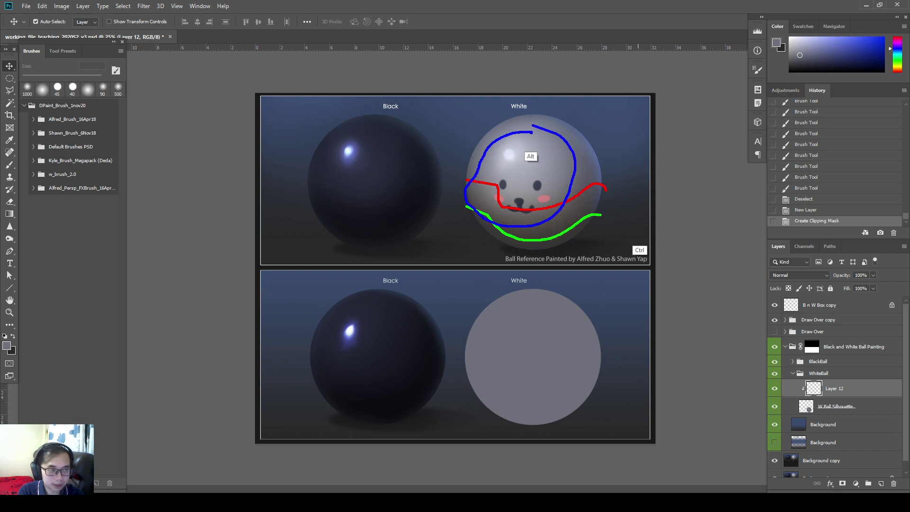
{"action": "key", "text": "ctrl+z"}
{"action": "mouse_move", "coordinate": [523, 126]}
{"action": "left_mouse_down"}
{"action": "mouse_move", "coordinate": [564, 135]}
{"action": "mouse_move", "coordinate": [573, 189]}
{"action": "mouse_move", "coordinate": [533, 215]}
{"action": "mouse_move", "coordinate": [465, 190]}
{"action": "mouse_move", "coordinate": [497, 141]}
{"action": "mouse_move", "coordinate": [531, 128]}
{"action": "left_mouse_up"}
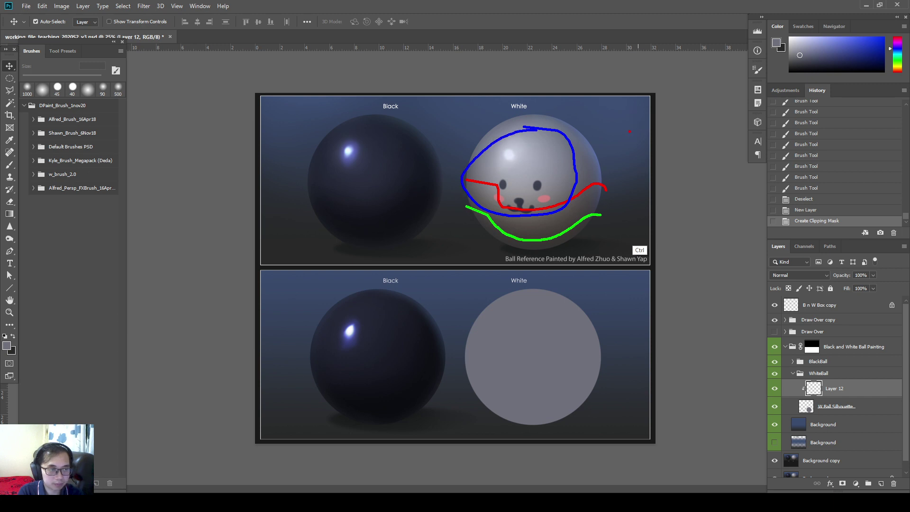
{"action": "left_click_drag", "start_coordinate": [628, 125], "coordinate": [608, 167]}
{"action": "left_click_drag", "start_coordinate": [605, 154], "coordinate": [619, 161]}
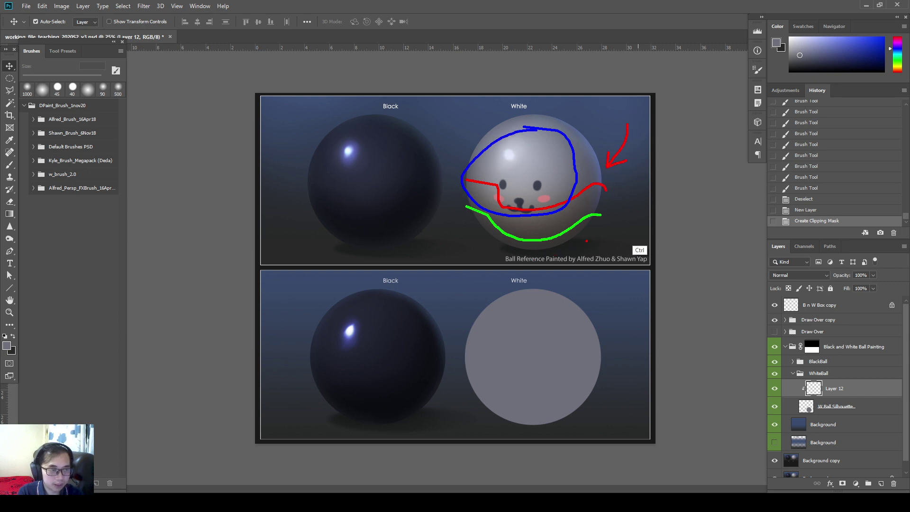
{"action": "mouse_move", "coordinate": [567, 242]}
{"action": "left_mouse_down"}
{"action": "mouse_move", "coordinate": [627, 243]}
{"action": "mouse_move", "coordinate": [515, 246]}
{"action": "mouse_move", "coordinate": [542, 258]}
{"action": "mouse_move", "coordinate": [591, 259]}
{"action": "left_mouse_up"}
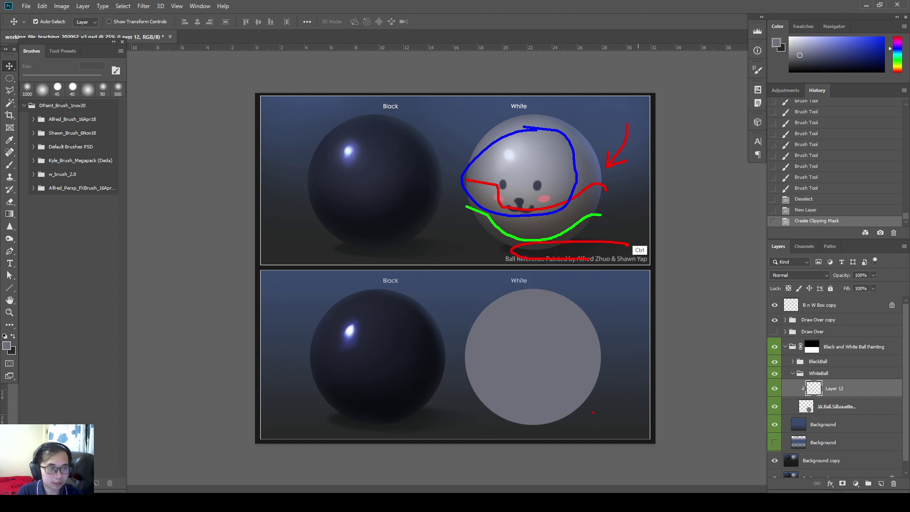
{"action": "key", "text": "Escape"}
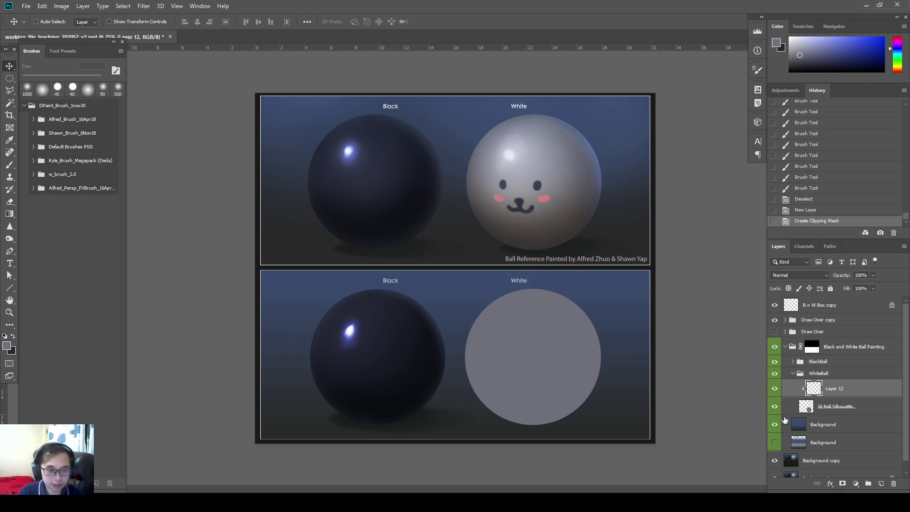
Sample the brown shade from the reference white ball and softly paint the lower half of the grey ball with a large brush, ending at 900 px
{"action": "key", "text": "b"}
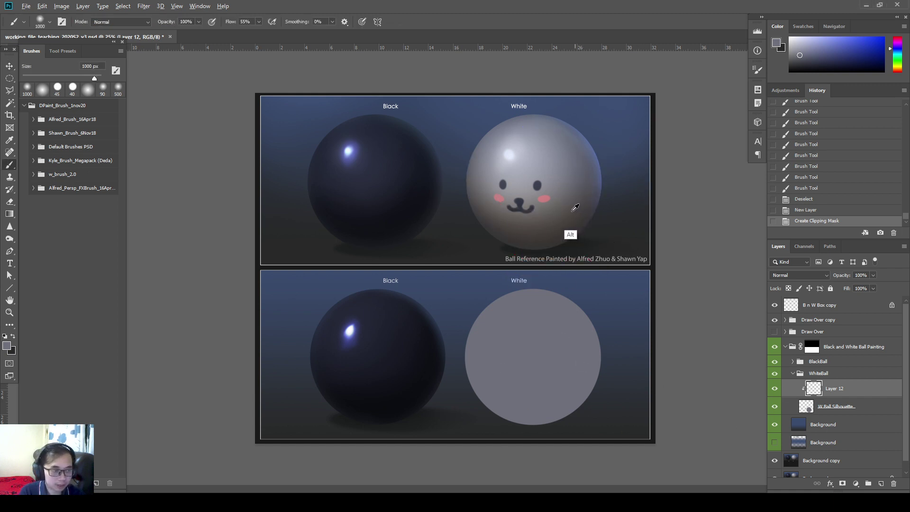
{"action": "left_click", "coordinate": [569, 216], "text": "alt"}
{"action": "mouse_move", "coordinate": [595, 390]}
{"action": "left_mouse_down"}
{"action": "mouse_move", "coordinate": [471, 430]}
{"action": "mouse_move", "coordinate": [437, 382]}
{"action": "mouse_move", "coordinate": [467, 376]}
{"action": "mouse_move", "coordinate": [445, 368]}
{"action": "mouse_move", "coordinate": [523, 423]}
{"action": "mouse_move", "coordinate": [627, 398]}
{"action": "mouse_move", "coordinate": [612, 391]}
{"action": "mouse_move", "coordinate": [632, 361]}
{"action": "mouse_move", "coordinate": [552, 441]}
{"action": "mouse_move", "coordinate": [401, 422]}
{"action": "left_mouse_up"}
{"action": "key", "text": "bracketright"}
{"action": "key", "text": "bracketright"}
{"action": "key", "text": "bracketright"}
{"action": "key", "text": "bracketleft"}
{"action": "key", "text": "bracketleft"}
{"action": "mouse_move", "coordinate": [458, 413]}
{"action": "left_mouse_down"}
{"action": "mouse_move", "coordinate": [649, 413]}
{"action": "mouse_move", "coordinate": [633, 394]}
{"action": "left_mouse_up"}
{"action": "key", "text": "bracketleft"}
{"action": "mouse_move", "coordinate": [467, 450]}
{"action": "left_mouse_down"}
{"action": "mouse_move", "coordinate": [434, 388]}
{"action": "mouse_move", "coordinate": [625, 375]}
{"action": "mouse_move", "coordinate": [449, 393]}
{"action": "mouse_move", "coordinate": [652, 431]}
{"action": "mouse_move", "coordinate": [603, 422]}
{"action": "left_mouse_up"}
{"action": "key", "text": "bracketleft"}
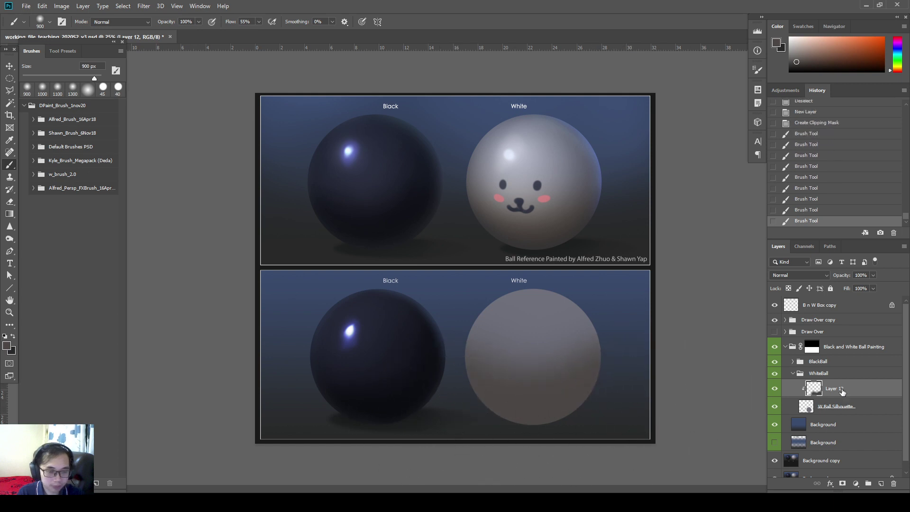
Rename the brown shading layer as Brown
{"action": "double_click", "coordinate": [837, 389]}
{"action": "type", "text": "Brown"}
{"action": "key", "text": "Return"}
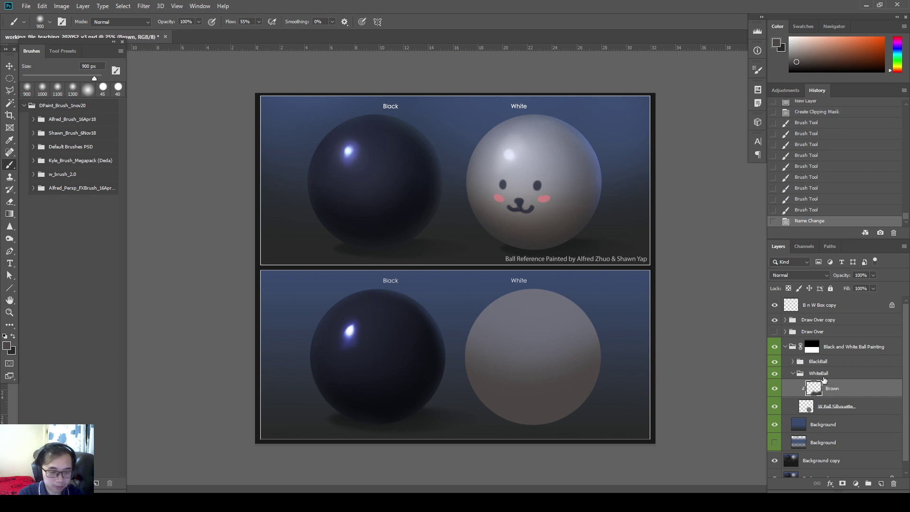
Add a new clipped layer in the WhiteBall group and place it between Brown and W Ball Silhouette
{"action": "left_click", "coordinate": [881, 483]}
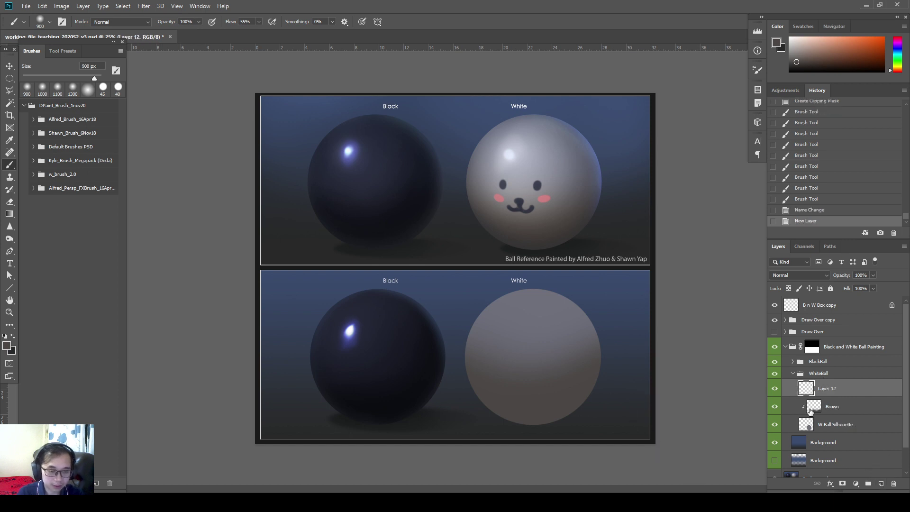
{"action": "left_click", "coordinate": [840, 397], "text": "alt"}
{"action": "left_click_drag", "start_coordinate": [852, 393], "coordinate": [823, 408]}
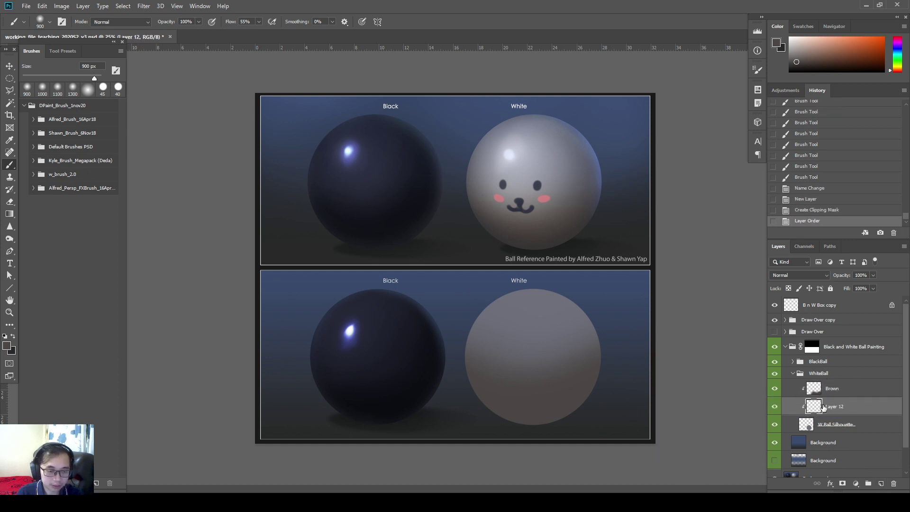
Sample a dark shade from the reference white ball's lower edge, dab it on the grey ball's lower-right edge, and move its layer above Brown
{"action": "left_click", "coordinate": [492, 228], "text": "alt"}
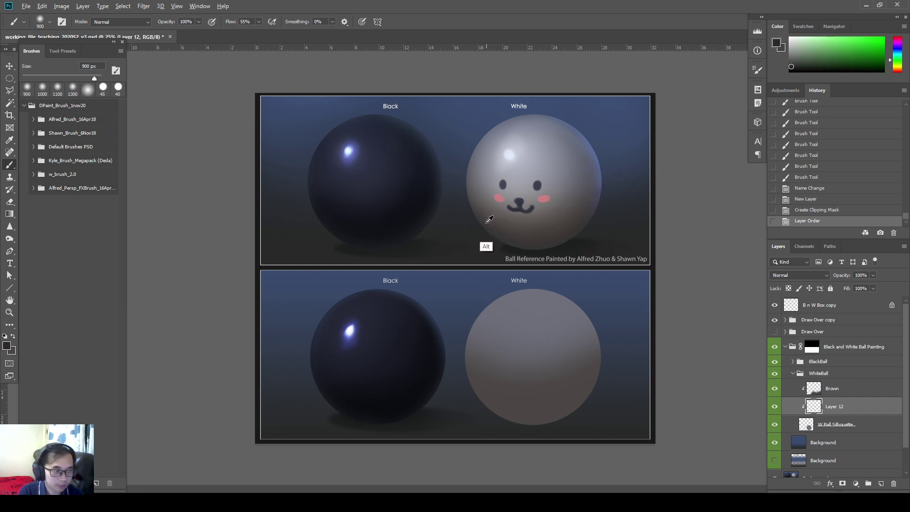
{"action": "left_click", "coordinate": [488, 220], "text": "alt"}
{"action": "key", "text": "bracketleft"}
{"action": "key", "text": "bracketleft"}
{"action": "key", "text": "bracketleft"}
{"action": "key", "text": "bracketleft"}
{"action": "key", "text": "bracketleft"}
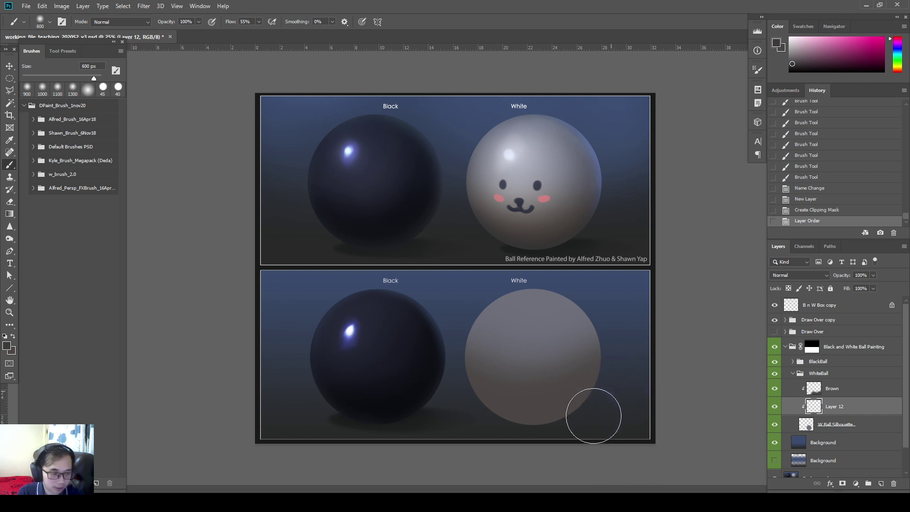
{"action": "key", "text": "bracketright"}
{"action": "key", "text": "bracketright"}
{"action": "mouse_move", "coordinate": [614, 384]}
{"action": "left_mouse_down"}
{"action": "mouse_move", "coordinate": [577, 428]}
{"action": "mouse_move", "coordinate": [606, 408]}
{"action": "mouse_move", "coordinate": [591, 410]}
{"action": "mouse_move", "coordinate": [569, 392]}
{"action": "mouse_move", "coordinate": [612, 391]}
{"action": "mouse_move", "coordinate": [583, 418]}
{"action": "left_mouse_up"}
{"action": "left_click", "coordinate": [606, 408]}
{"action": "key", "text": "ctrl+bracketright"}
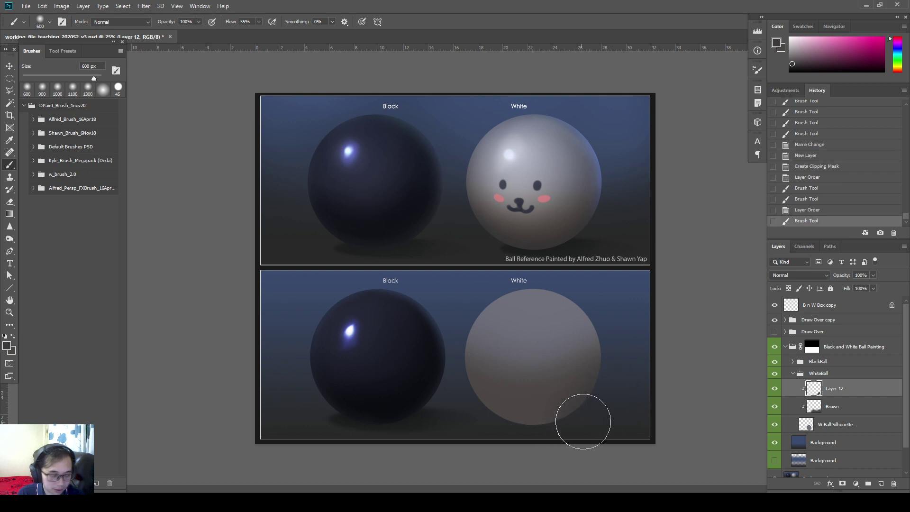
Paint the sampled dark shade softly along the grey ball's bottom edge with a brush of about 600 px, reducing it to 500 px
{"action": "key", "text": "bracketleft"}
{"action": "key", "text": "bracketleft"}
{"action": "key", "text": "bracketright"}
{"action": "mouse_move", "coordinate": [599, 412]}
{"action": "left_mouse_down"}
{"action": "mouse_move", "coordinate": [560, 442]}
{"action": "mouse_move", "coordinate": [508, 444]}
{"action": "mouse_move", "coordinate": [458, 425]}
{"action": "mouse_move", "coordinate": [442, 390]}
{"action": "left_mouse_up"}
{"action": "mouse_move", "coordinate": [468, 420]}
{"action": "left_mouse_down"}
{"action": "mouse_move", "coordinate": [451, 398]}
{"action": "mouse_move", "coordinate": [503, 434]}
{"action": "mouse_move", "coordinate": [551, 445]}
{"action": "mouse_move", "coordinate": [497, 438]}
{"action": "mouse_move", "coordinate": [563, 442]}
{"action": "mouse_move", "coordinate": [610, 425]}
{"action": "mouse_move", "coordinate": [510, 451]}
{"action": "mouse_move", "coordinate": [574, 437]}
{"action": "mouse_move", "coordinate": [512, 447]}
{"action": "mouse_move", "coordinate": [474, 437]}
{"action": "mouse_move", "coordinate": [437, 411]}
{"action": "mouse_move", "coordinate": [448, 380]}
{"action": "mouse_move", "coordinate": [460, 415]}
{"action": "mouse_move", "coordinate": [618, 389]}
{"action": "left_mouse_up"}
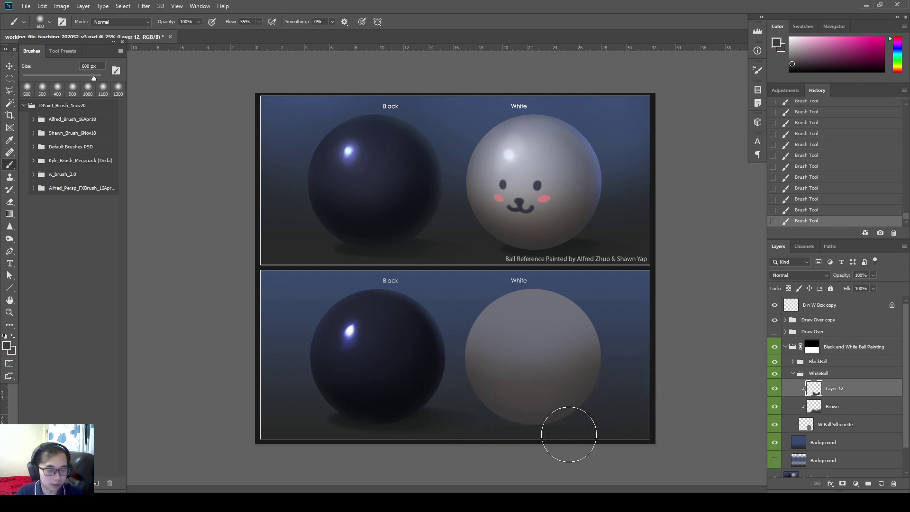
{"action": "key", "text": "bracketleft"}
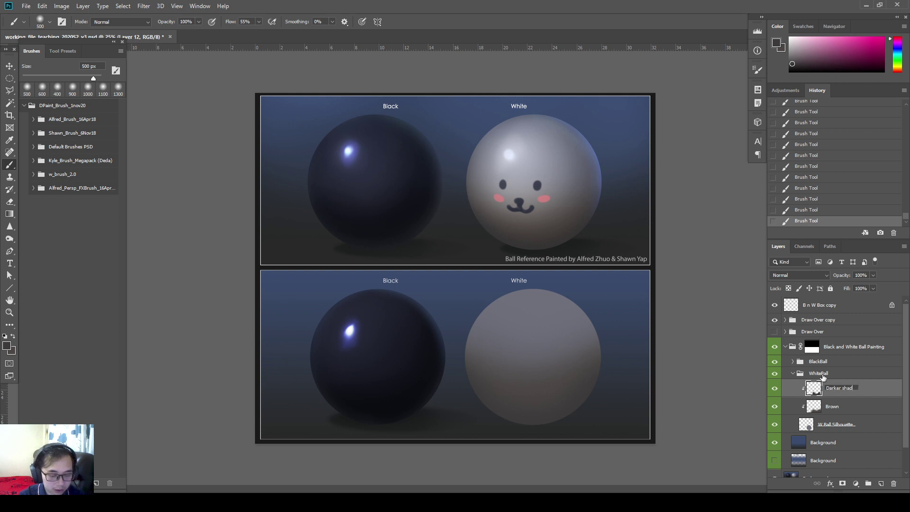
Rename the dark shading layer as Darker shade btm and add a new clipped layer above it
{"action": "type", "text": "m"}
{"action": "key", "text": "Return"}
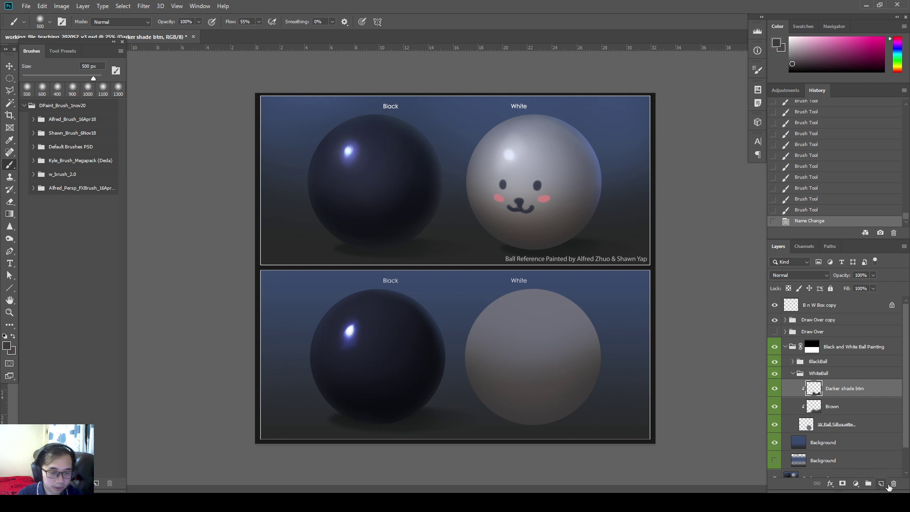
{"action": "left_click", "coordinate": [881, 483]}
{"action": "left_click", "coordinate": [827, 397], "text": "alt"}
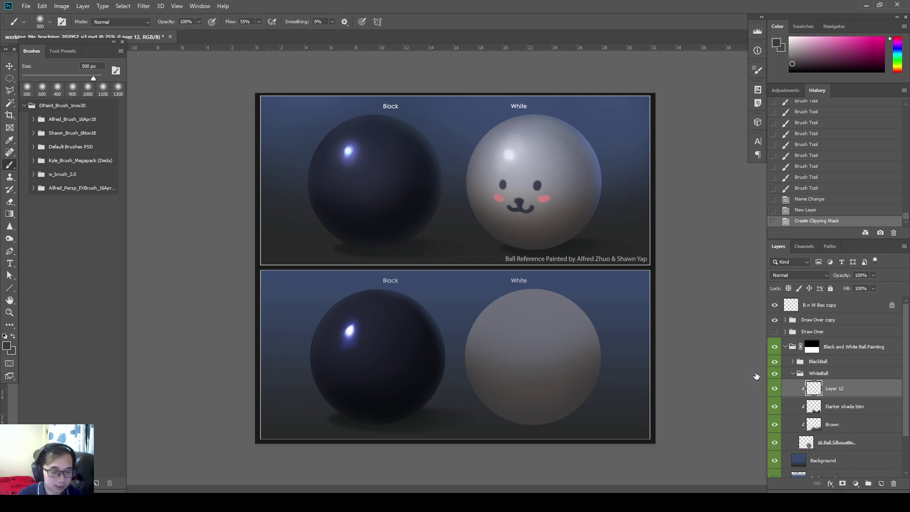
Sample a light grey from the reference white ball's upper area and dab it repeatedly on the grey ball's centre with a 1400 px brush
{"action": "left_click", "coordinate": [545, 158], "text": "alt"}
{"action": "left_click", "coordinate": [541, 144], "text": "alt"}
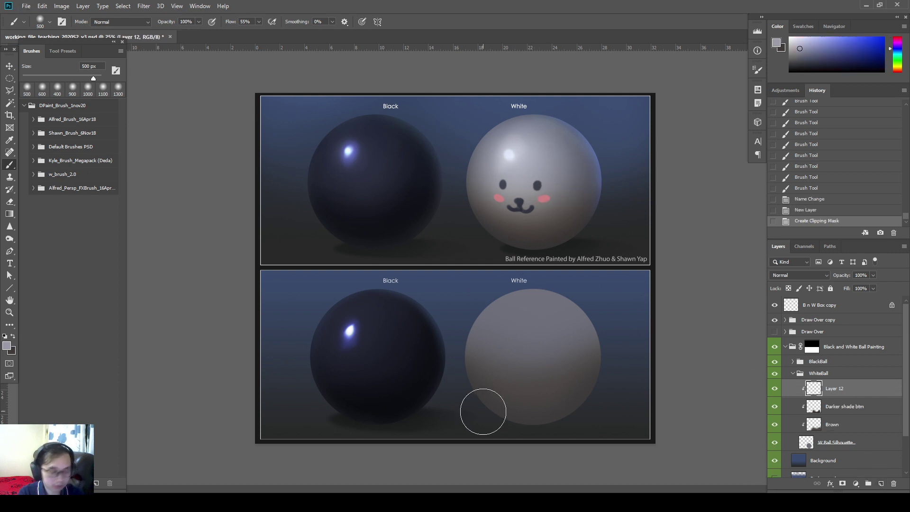
{"action": "left_click", "coordinate": [528, 146], "text": "alt"}
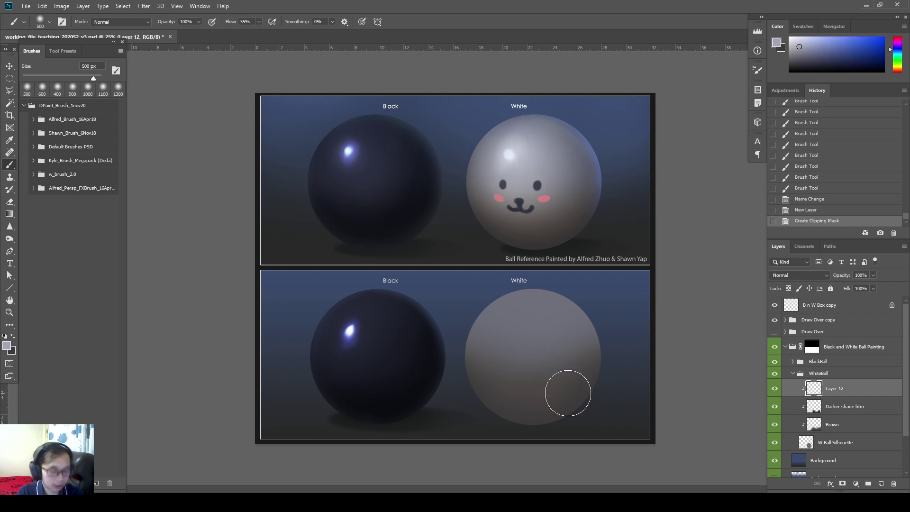
{"action": "key", "text": "bracketright"}
{"action": "key", "text": "bracketright"}
{"action": "key", "text": "bracketright"}
{"action": "key", "text": "bracketright"}
{"action": "key", "text": "bracketright"}
{"action": "key", "text": "bracketright"}
{"action": "key", "text": "bracketright"}
{"action": "key", "text": "bracketright"}
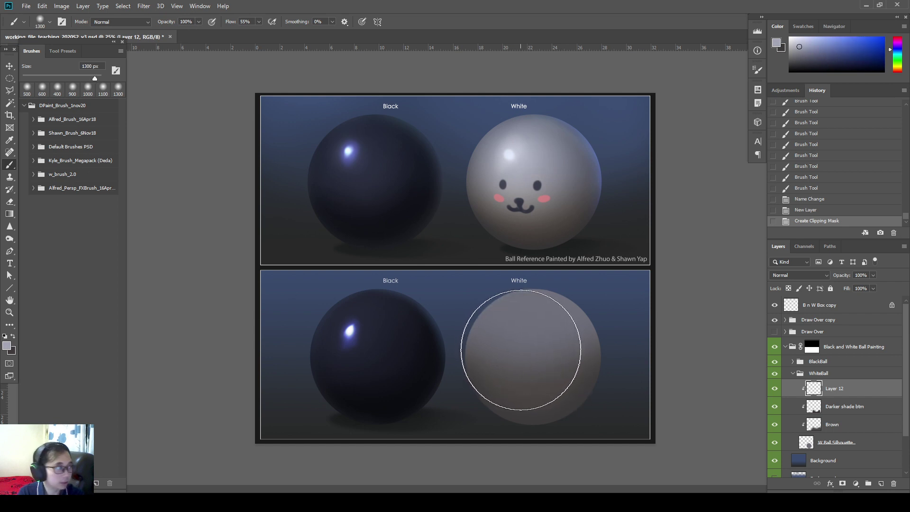
{"action": "key", "text": "bracketright"}
{"action": "left_click", "coordinate": [525, 351]}
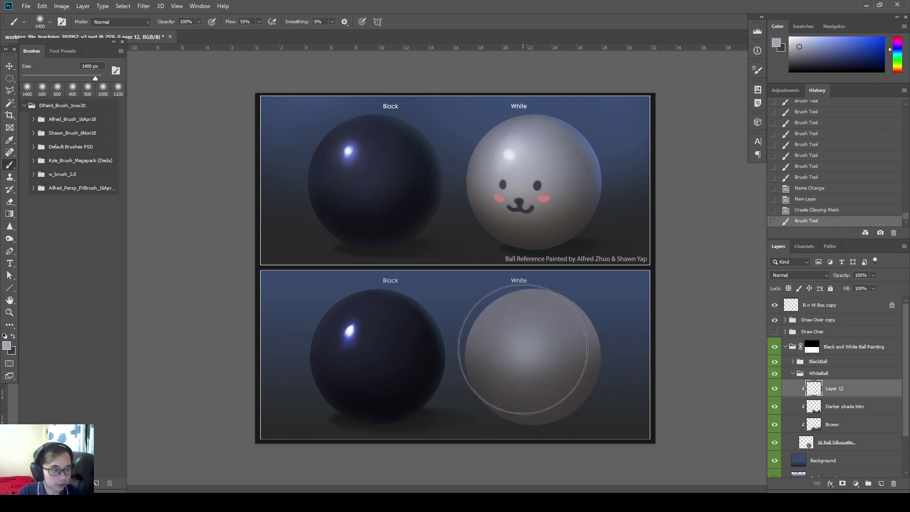
{"action": "left_click", "coordinate": [525, 351]}
{"action": "left_click", "coordinate": [526, 350]}
{"action": "left_click", "coordinate": [526, 350]}
{"action": "left_click", "coordinate": [526, 350]}
{"action": "left_click", "coordinate": [526, 350]}
{"action": "left_click", "coordinate": [526, 349]}
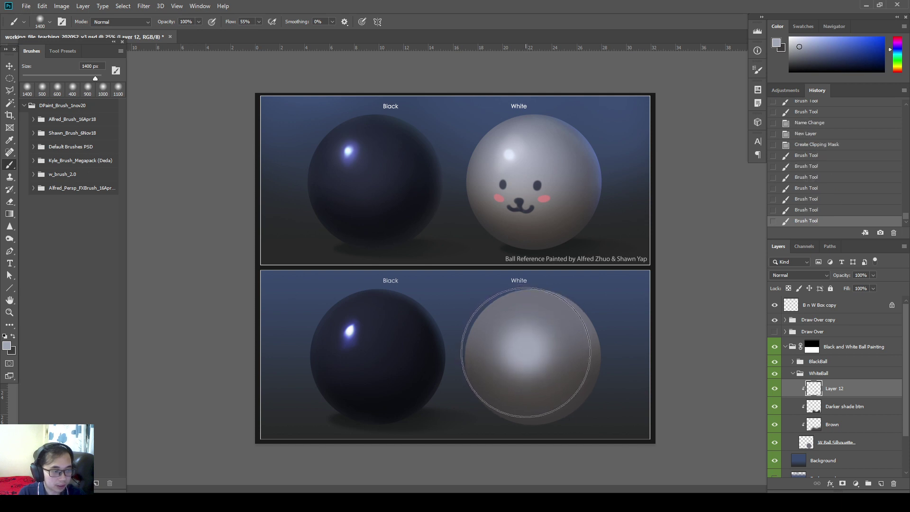
Enlarge the brush to 2100 px and dab more light grey over the same centre to widen the soft glow
{"action": "key", "text": "bracketright"}
{"action": "key", "text": "bracketright"}
{"action": "key", "text": "bracketright"}
{"action": "key", "text": "bracketright"}
{"action": "key", "text": "bracketright"}
{"action": "key", "text": "bracketright"}
{"action": "key", "text": "bracketright"}
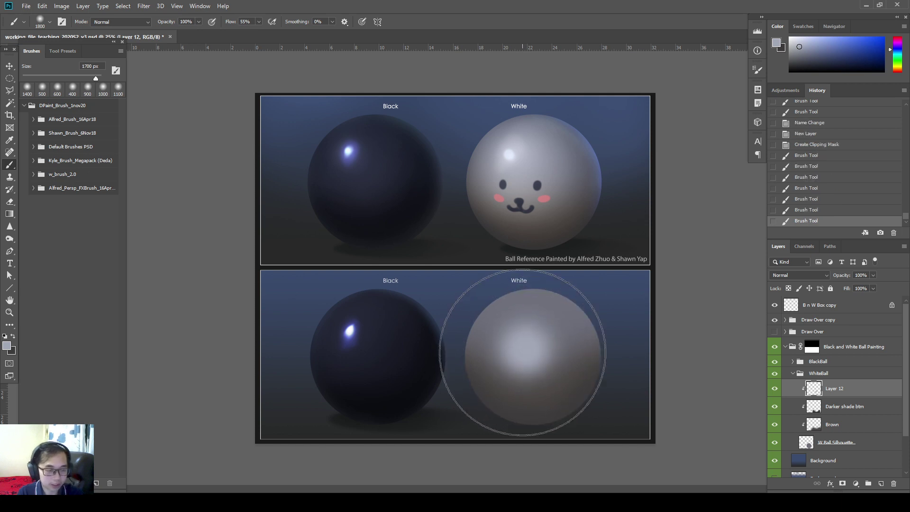
{"action": "left_click", "coordinate": [528, 352]}
{"action": "left_click", "coordinate": [528, 352]}
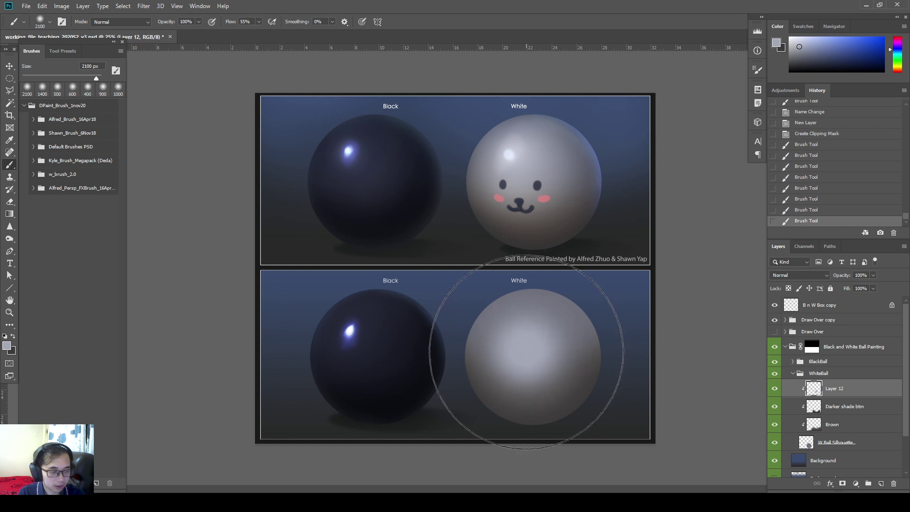
{"action": "left_click", "coordinate": [527, 352]}
{"action": "left_click", "coordinate": [526, 352]}
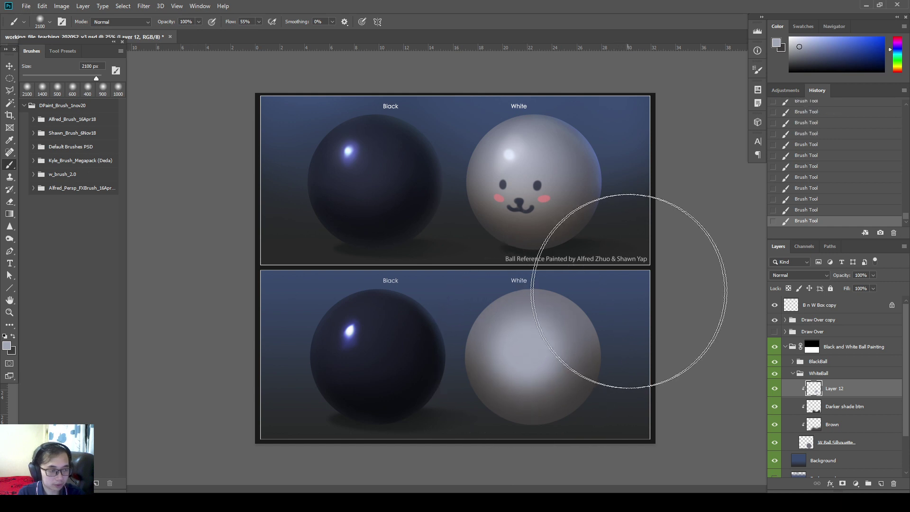
Scale up the light grey glow with Free Transform and shift it slightly towards the ball's upper left
{"action": "key", "text": "ctrl+t"}
{"action": "left_click_drag", "start_coordinate": [609, 268], "coordinate": [639, 254]}
{"action": "key", "text": "Return"}
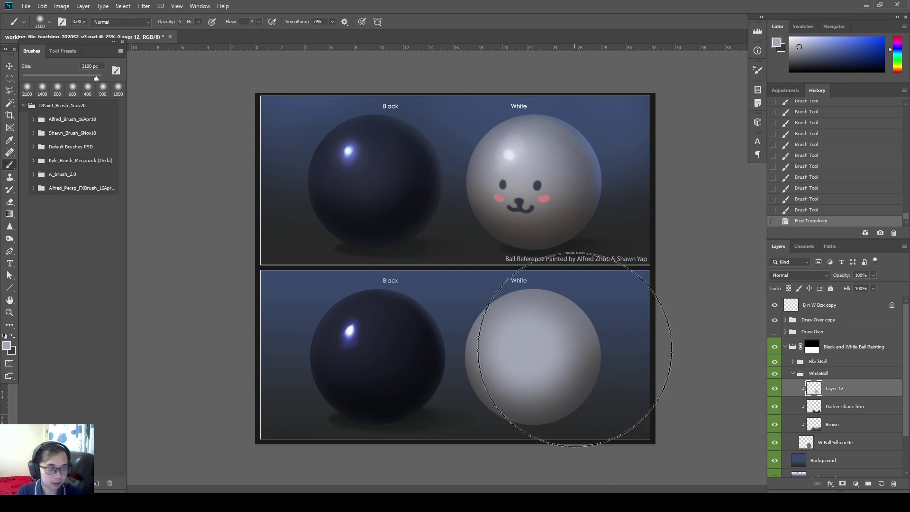
{"action": "key", "text": "v"}
{"action": "left_click_drag", "start_coordinate": [547, 350], "coordinate": [545, 344]}
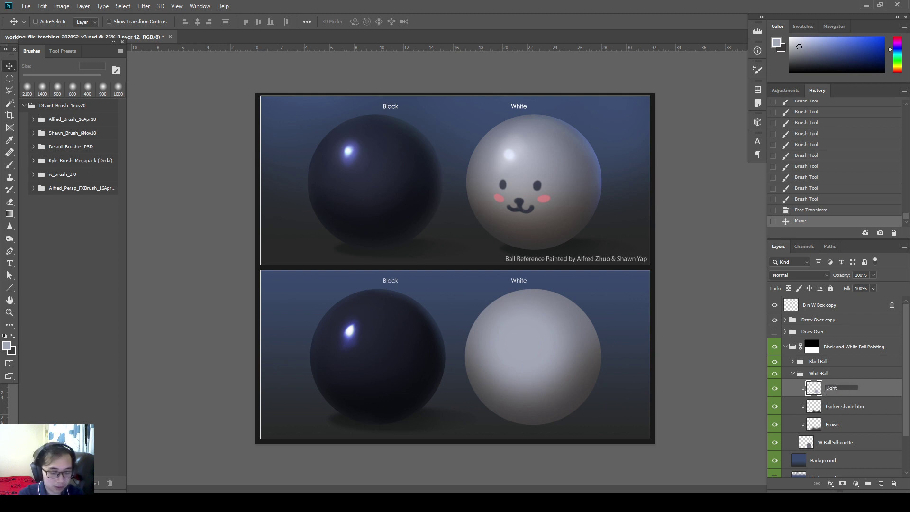
Rename the glow layer as Lighter Shade and enlarge its glow a little more, proportionally from the centre
{"action": "type", "text": "er Shad"}
{"action": "key", "text": "Return"}
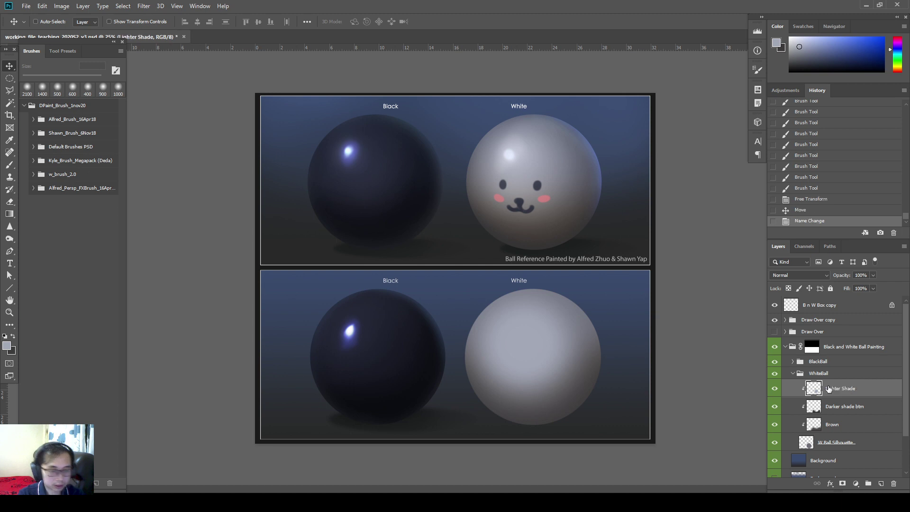
{"action": "key", "text": "ctrl+t"}
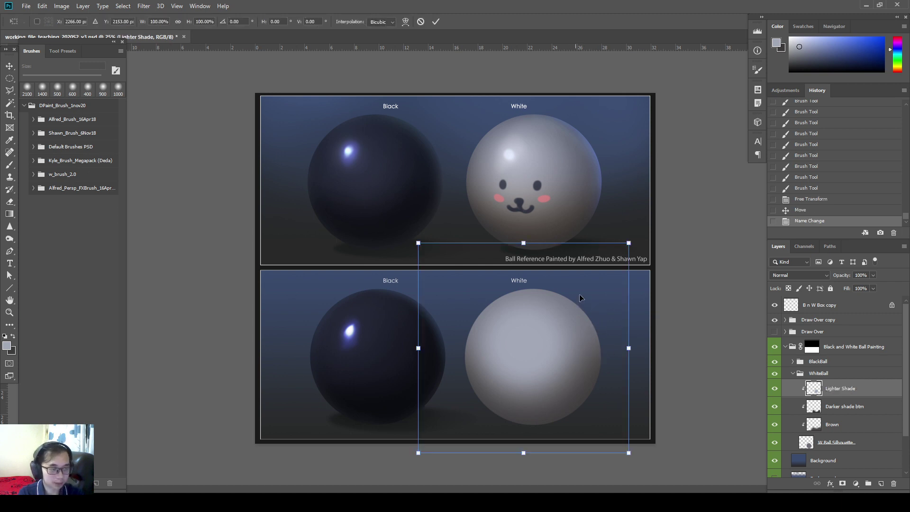
{"action": "left_click_drag", "start_coordinate": [629, 243], "coordinate": [654, 229]}
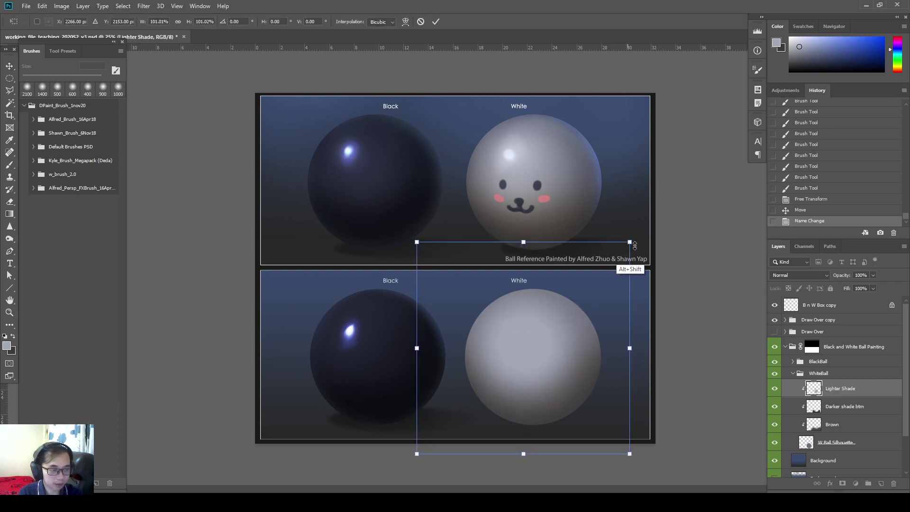
{"action": "key", "text": "Return"}
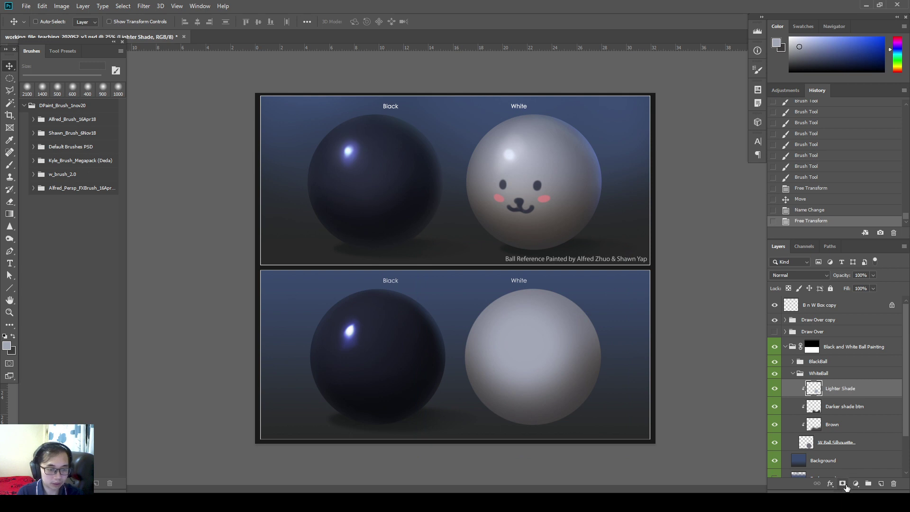
Add a layer mask to the Lighter Shade layer and activate the Brush tool for painting on it
{"action": "left_click", "coordinate": [843, 483]}
{"action": "key", "text": "o"}
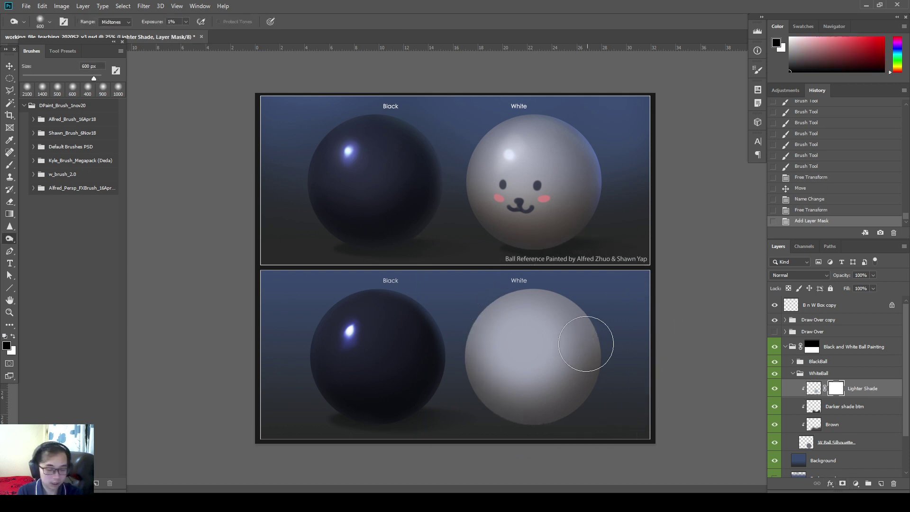
{"action": "key", "text": "b"}
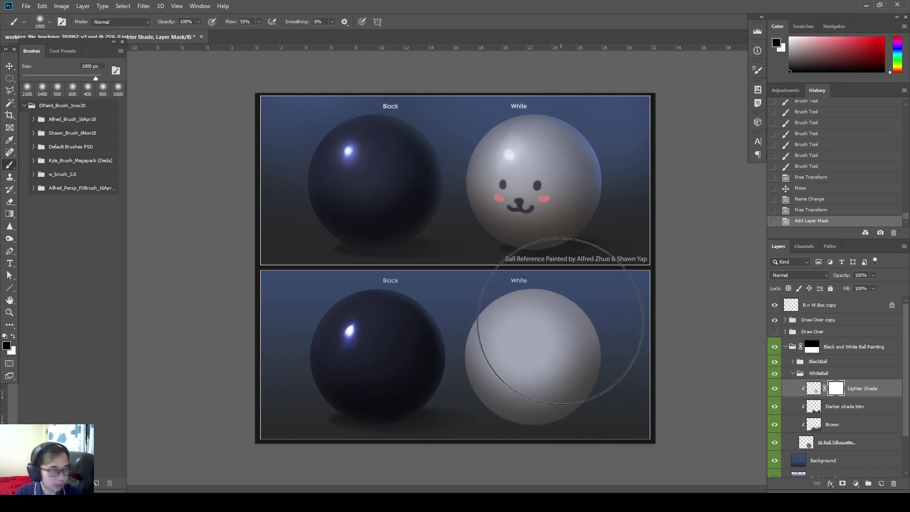
Try masking the glow along the ball's right edge with a 1400 px black stroke at 100% opacity, and undo it
{"action": "key", "text": "bracketleft"}
{"action": "mouse_move", "coordinate": [611, 335]}
{"action": "left_mouse_down"}
{"action": "mouse_move", "coordinate": [610, 389]}
{"action": "mouse_move", "coordinate": [612, 379]}
{"action": "left_mouse_up"}
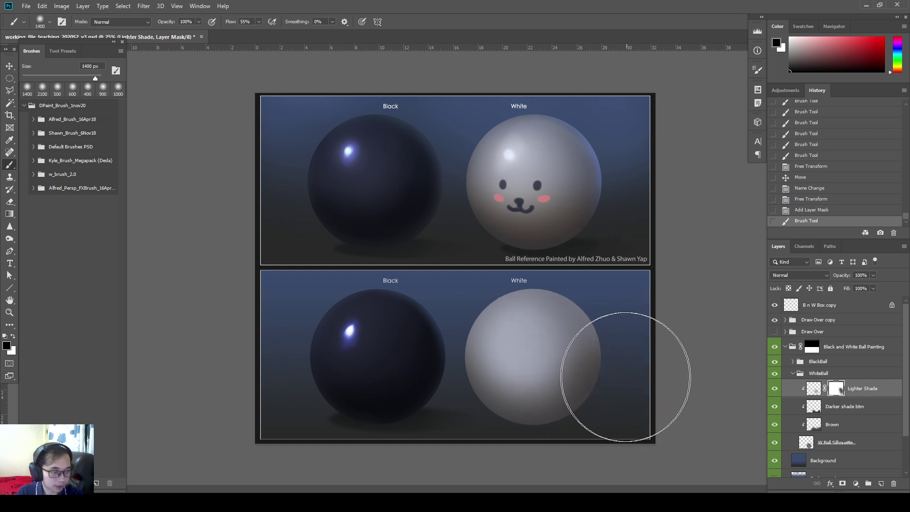
{"action": "key", "text": "ctrl+z"}
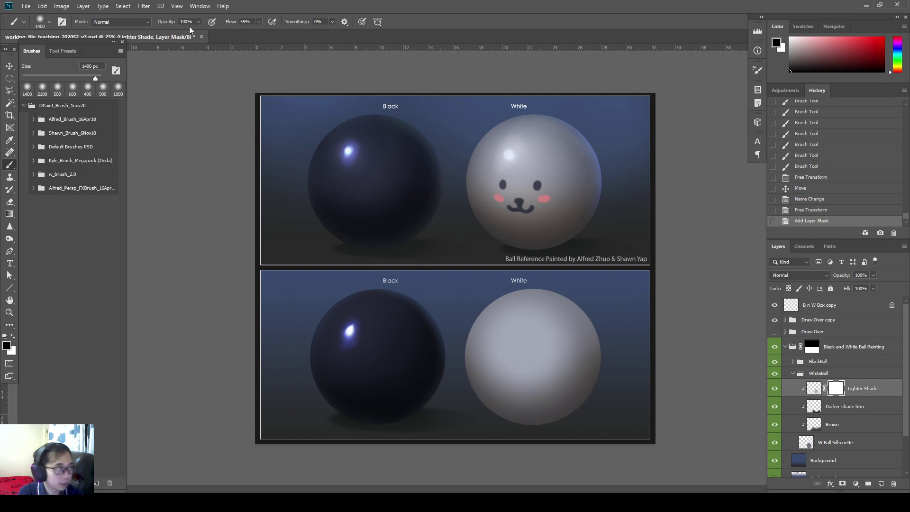
Set the brush opacity to 49% and mask the Lighter Shade glow along the ball's right and lower edges with a brush of about 1200 px
{"action": "type", "text": "49"}
{"action": "key", "text": "Return"}
{"action": "key", "text": "bracketleft"}
{"action": "key", "text": "bracketleft"}
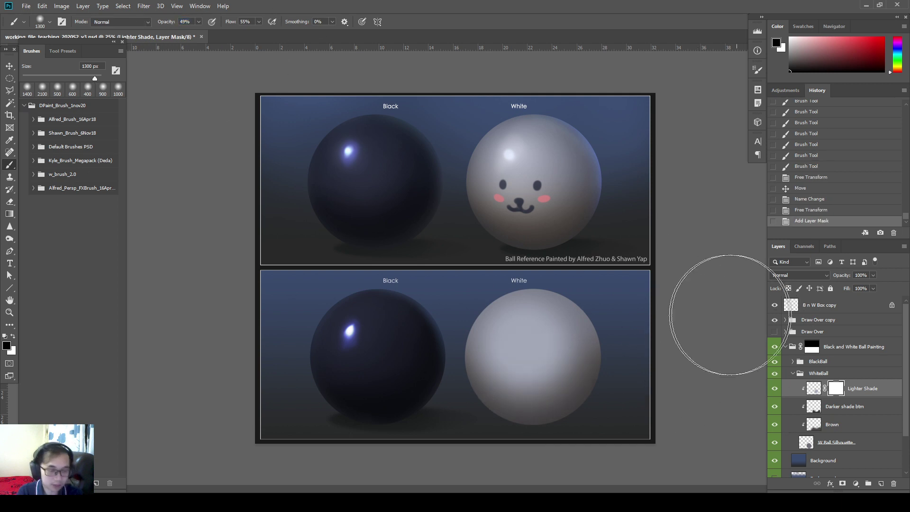
{"action": "mouse_move", "coordinate": [581, 277]}
{"action": "left_mouse_down"}
{"action": "mouse_move", "coordinate": [603, 377]}
{"action": "mouse_move", "coordinate": [579, 411]}
{"action": "mouse_move", "coordinate": [526, 398]}
{"action": "left_mouse_up"}
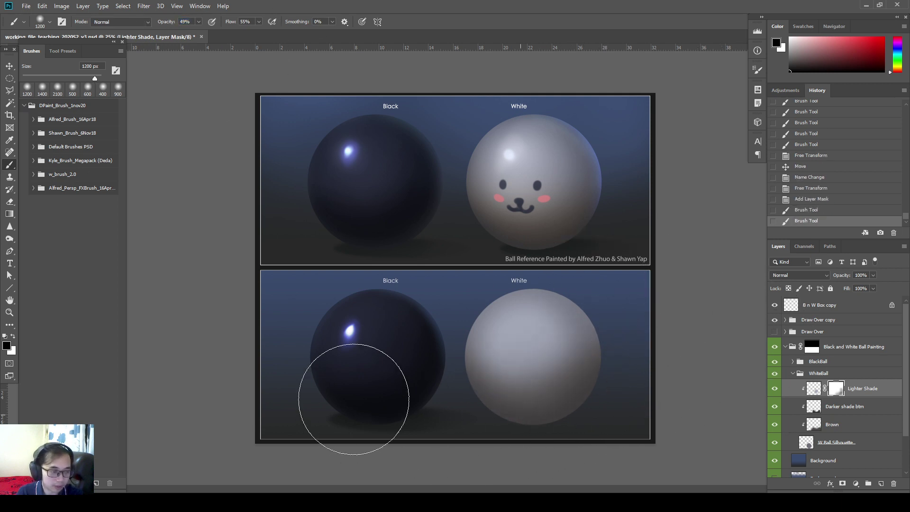
Mask the glow along the ball's upper-left, left and bottom edges with a smaller brush of about 700 px, and enlarge the brush to 900 px
{"action": "key", "text": "bracketright"}
{"action": "key", "text": "bracketleft"}
{"action": "key", "text": "bracketleft"}
{"action": "key", "text": "bracketleft"}
{"action": "key", "text": "bracketleft"}
{"action": "key", "text": "bracketleft"}
{"action": "key", "text": "bracketleft"}
{"action": "key", "text": "bracketleft"}
{"action": "key", "text": "bracketleft"}
{"action": "key", "text": "bracketleft"}
{"action": "key", "text": "bracketleft"}
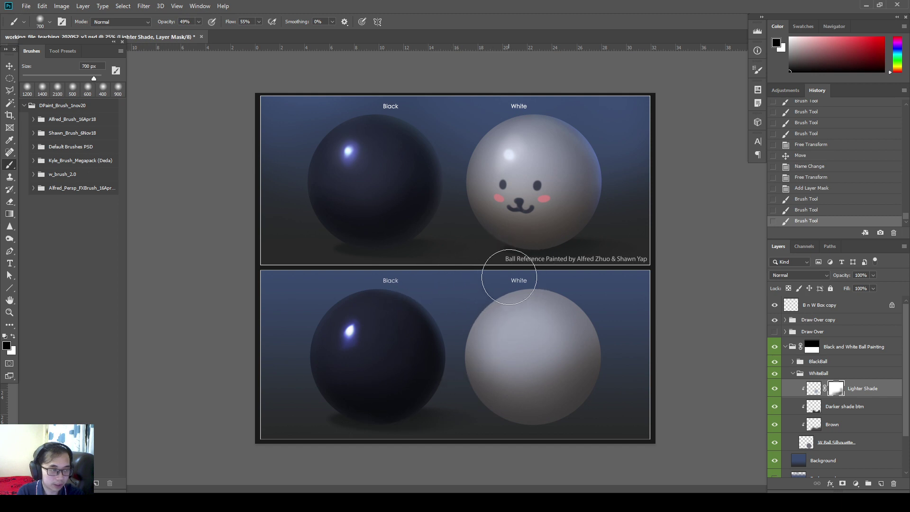
{"action": "mouse_move", "coordinate": [537, 277]}
{"action": "left_mouse_down"}
{"action": "mouse_move", "coordinate": [494, 292]}
{"action": "mouse_move", "coordinate": [452, 355]}
{"action": "left_mouse_up"}
{"action": "mouse_move", "coordinate": [462, 317]}
{"action": "left_mouse_down"}
{"action": "mouse_move", "coordinate": [448, 373]}
{"action": "mouse_move", "coordinate": [448, 357]}
{"action": "mouse_move", "coordinate": [508, 435]}
{"action": "mouse_move", "coordinate": [653, 436]}
{"action": "mouse_move", "coordinate": [600, 469]}
{"action": "left_mouse_up"}
{"action": "key", "text": "bracketright"}
{"action": "key", "text": "bracketright"}
{"action": "key", "text": "bracketright"}
{"action": "key", "text": "bracketright"}
{"action": "key", "text": "bracketright"}
{"action": "key", "text": "bracketright"}
Switch to XnView to view the brush size keys in the Photoshop shortcuts summary image, and minimise it
{"action": "key", "text": "alt+Tab"}
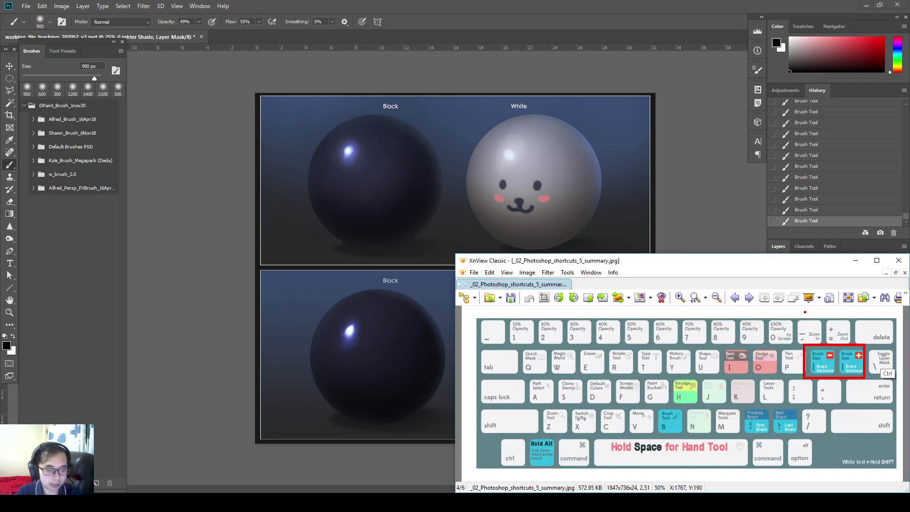
{"action": "left_click", "coordinate": [856, 260]}
Continue softening the Lighter Shade mask around the ball's lower edge with brush sizes of about 800 to 900 px
{"action": "key", "text": "bracketright"}
{"action": "key", "text": "bracketright"}
{"action": "key", "text": "bracketright"}
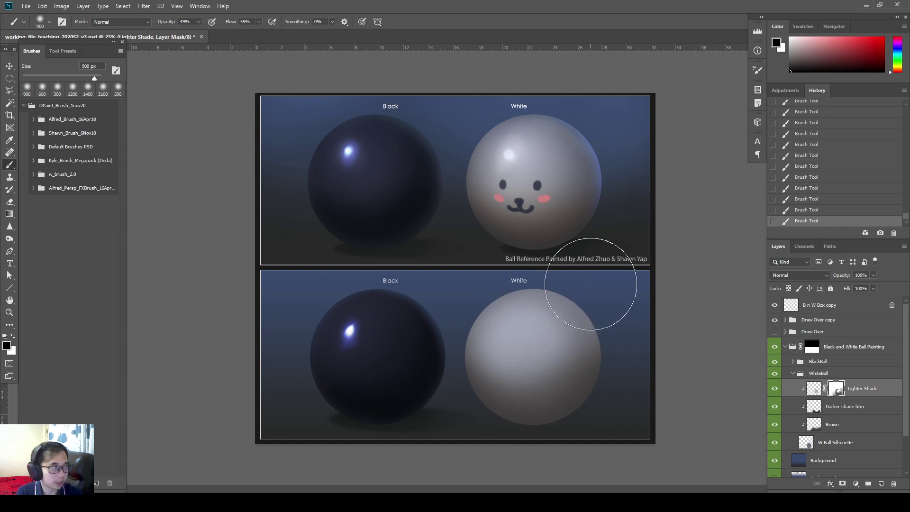
{"action": "key", "text": "bracketleft"}
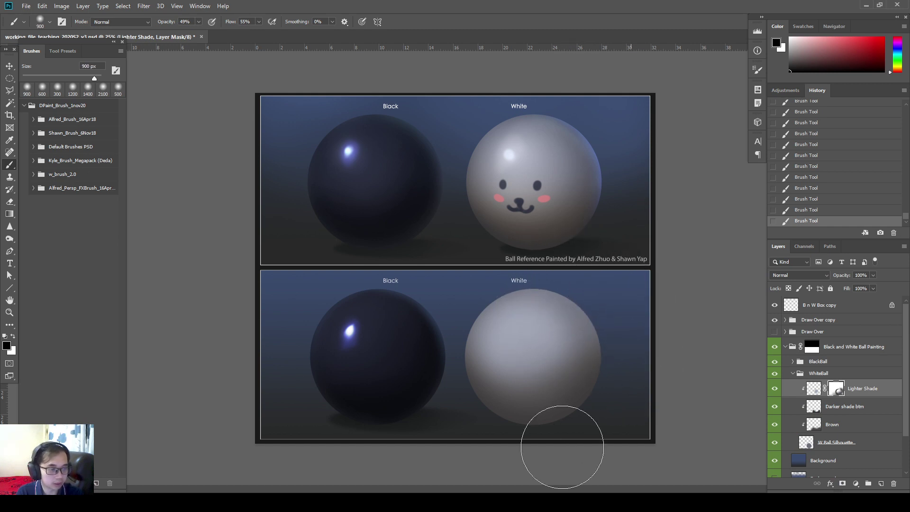
{"action": "key", "text": "bracketleft"}
{"action": "key", "text": "bracketleft"}
{"action": "key", "text": "bracketleft"}
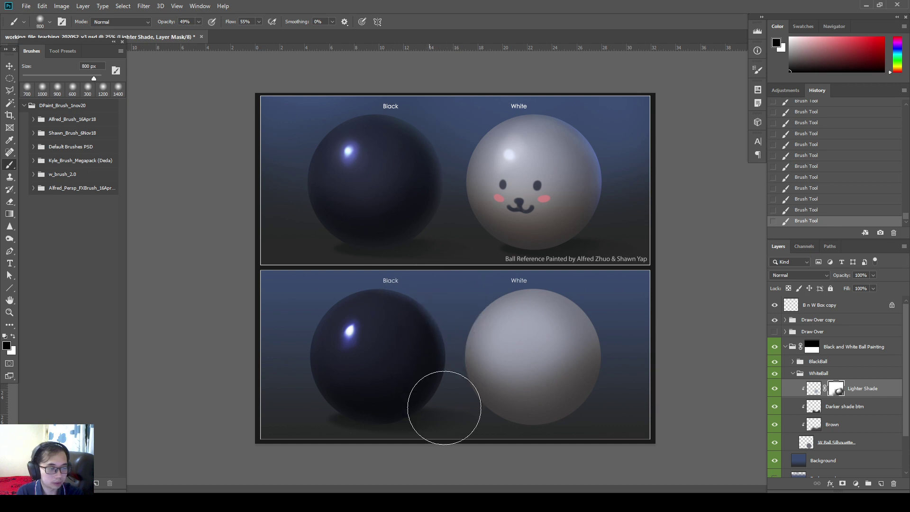
{"action": "key", "text": "bracketright"}
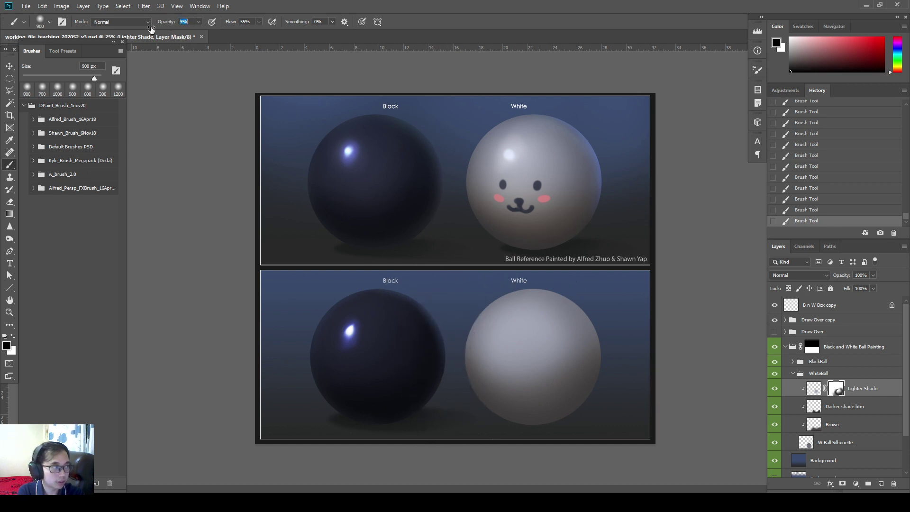
Lower the brush opacity to 8% and softly mask the glow along the ball's lower-left edge with a 1000 px brush
{"action": "left_click_drag", "start_coordinate": [150, 28], "coordinate": [149, 28]}
{"action": "key", "text": "bracketright"}
{"action": "key", "text": "bracketright"}
{"action": "key", "text": "bracketright"}
{"action": "key", "text": "bracketleft"}
{"action": "key", "text": "bracketleft"}
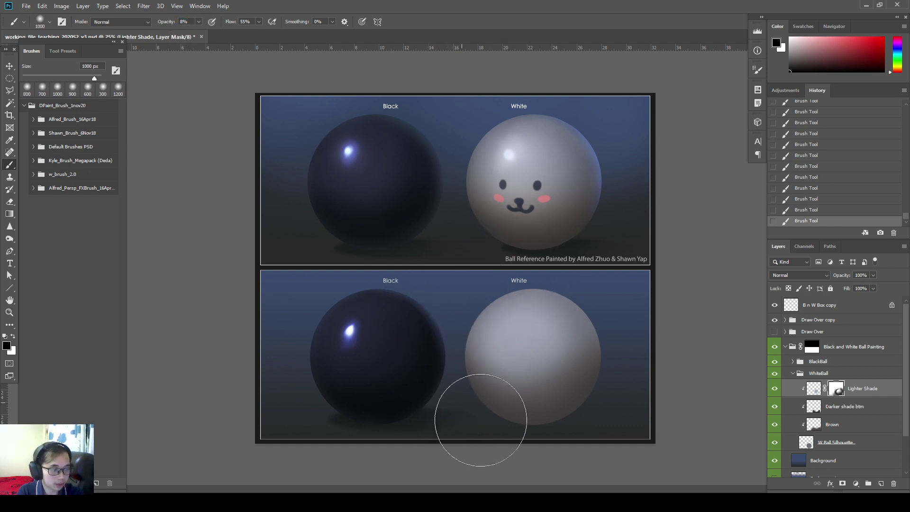
{"action": "mouse_move", "coordinate": [458, 364]}
{"action": "left_mouse_down"}
{"action": "mouse_move", "coordinate": [503, 409]}
{"action": "mouse_move", "coordinate": [526, 402]}
{"action": "mouse_move", "coordinate": [530, 433]}
{"action": "left_mouse_up"}
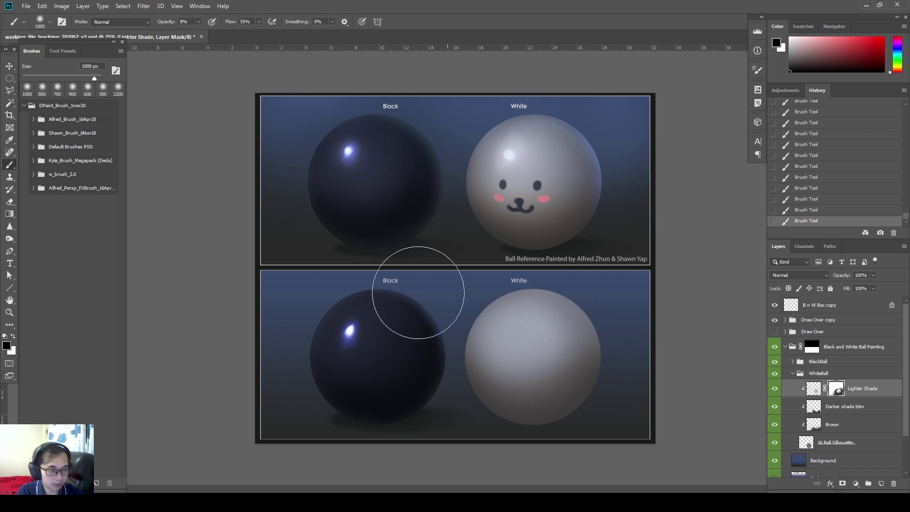
Reduce the brush to 600 px and nudge the Lighter Shade layer slightly with the Move tool
{"action": "key", "text": "bracketleft"}
{"action": "key", "text": "bracketleft"}
{"action": "key", "text": "bracketleft"}
{"action": "key", "text": "bracketleft"}
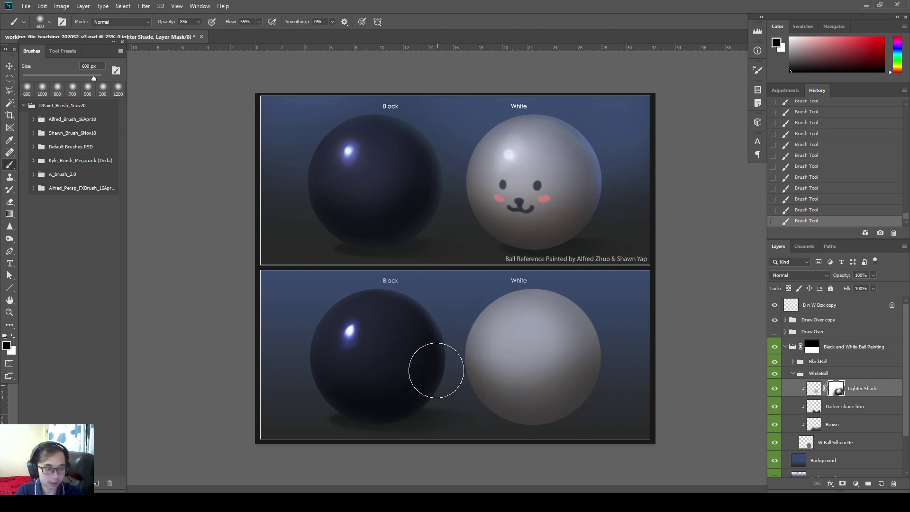
{"action": "key", "text": "v"}
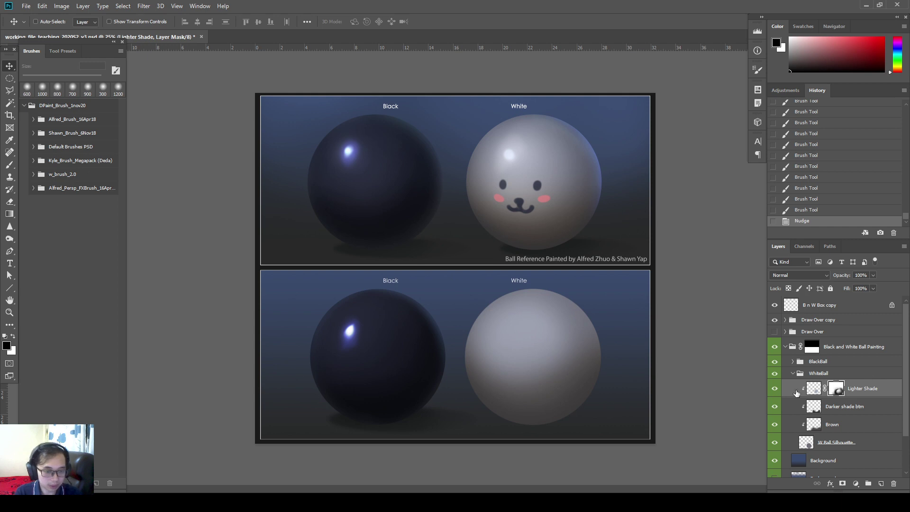
Hide and reshow the W Ball Silhouette layer to check the clipped shading, and reselect Lighter Shade
{"action": "left_click", "coordinate": [829, 445]}
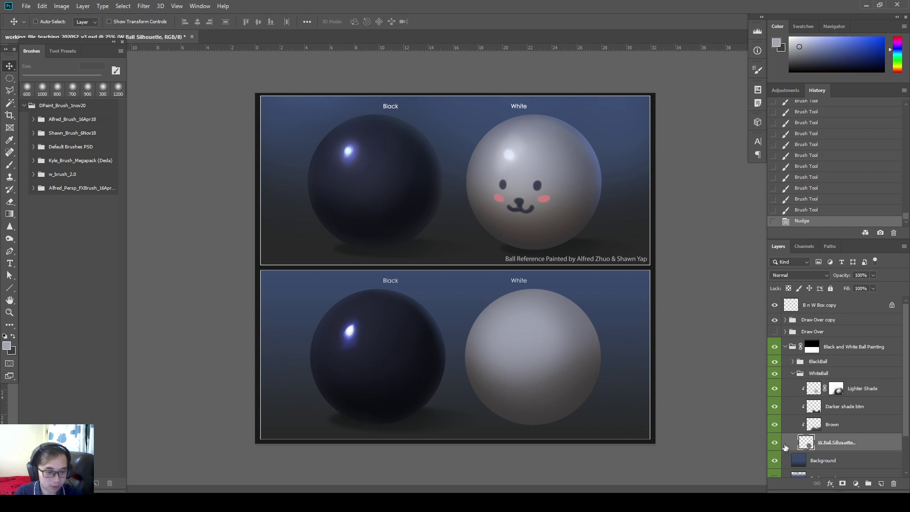
{"action": "left_click", "coordinate": [774, 443]}
{"action": "left_click", "coordinate": [774, 442]}
{"action": "left_click", "coordinate": [860, 392]}
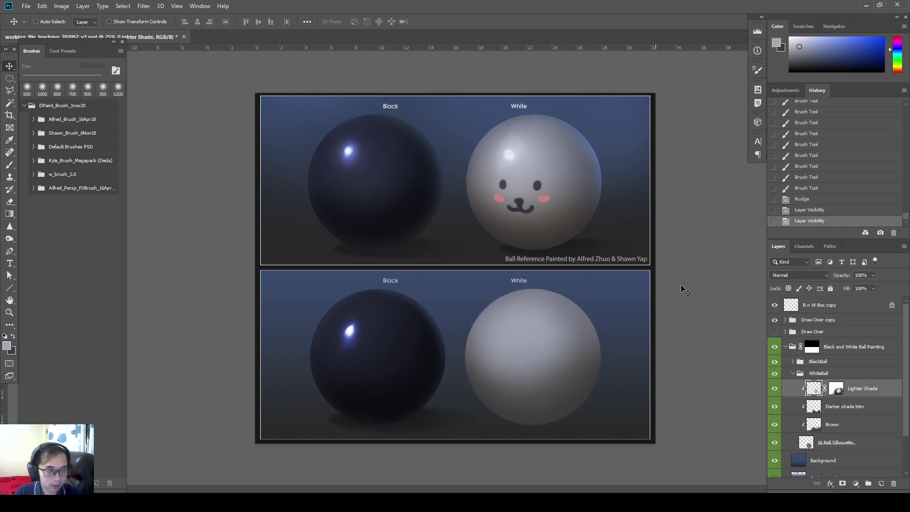
Add a new layer named B Bounce above Lighter Shade and clip it to the layers below
{"action": "left_click", "coordinate": [881, 483]}
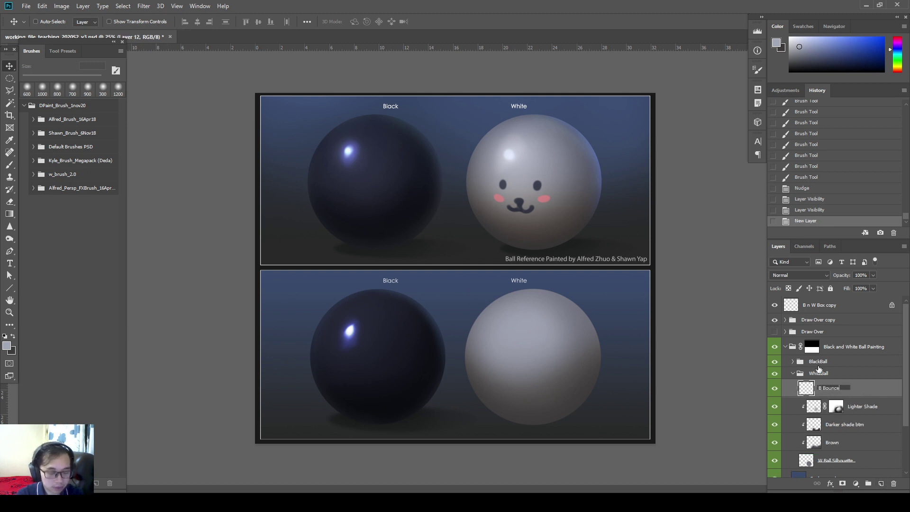
{"action": "key", "text": "Return"}
{"action": "left_click", "coordinate": [845, 399], "text": "alt"}
Sample the background blue and lightly paint it over the ball's upper-right edge on B Bounce, starting with a 700 px brush at 8% opacity
{"action": "key", "text": "b"}
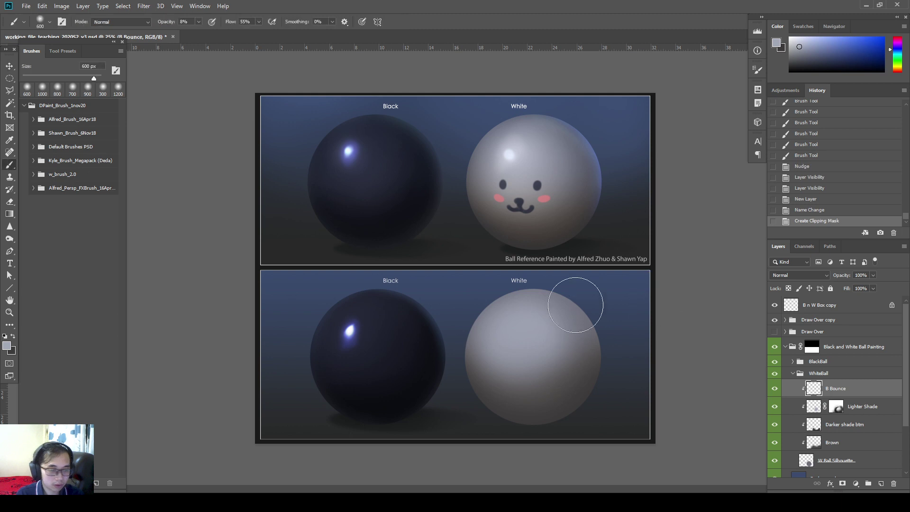
{"action": "left_click", "coordinate": [648, 274], "text": "alt"}
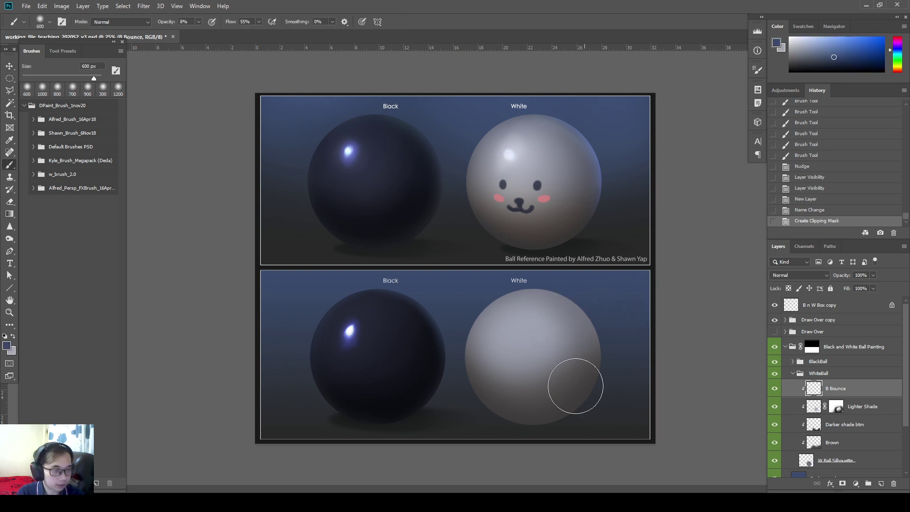
{"action": "key", "text": "bracketright"}
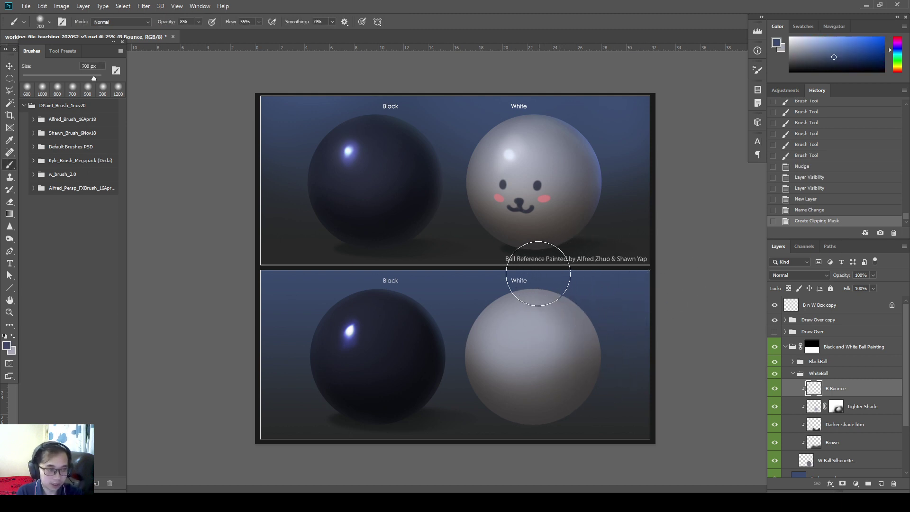
{"action": "mouse_move", "coordinate": [538, 274]}
{"action": "left_mouse_down"}
{"action": "mouse_move", "coordinate": [579, 288]}
{"action": "mouse_move", "coordinate": [544, 280]}
{"action": "left_mouse_up"}
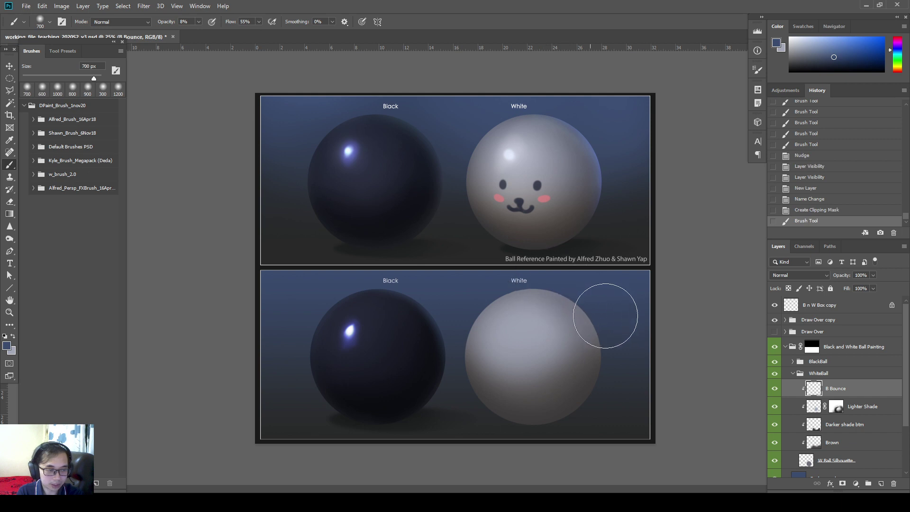
{"action": "key", "text": "bracketleft"}
{"action": "key", "text": "bracketleft"}
{"action": "mouse_move", "coordinate": [605, 316]}
{"action": "left_mouse_down"}
{"action": "mouse_move", "coordinate": [538, 278]}
{"action": "mouse_move", "coordinate": [613, 307]}
{"action": "mouse_move", "coordinate": [574, 273]}
{"action": "mouse_move", "coordinate": [609, 301]}
{"action": "mouse_move", "coordinate": [623, 329]}
{"action": "left_mouse_up"}
Paint the blue bounce down the ball's right edge to the lower right with a 600 px brush at 100% opacity
{"action": "key", "text": "bracketright"}
{"action": "key", "text": "bracketright"}
{"action": "key", "text": "bracketright"}
{"action": "key", "text": "bracketright"}
{"action": "key", "text": "bracketright"}
{"action": "key", "text": "bracketleft"}
{"action": "key", "text": "bracketleft"}
{"action": "key", "text": "bracketleft"}
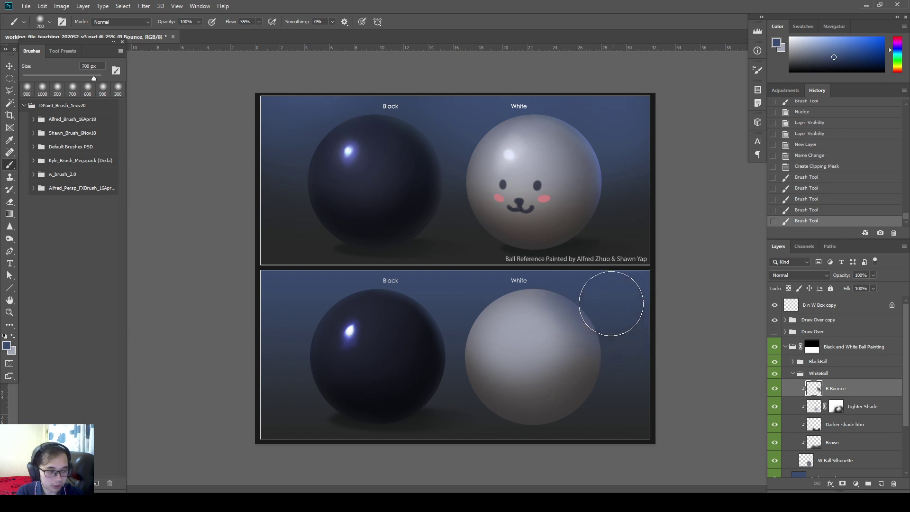
{"action": "key", "text": "bracketleft"}
{"action": "mouse_move", "coordinate": [592, 287]}
{"action": "left_mouse_down"}
{"action": "mouse_move", "coordinate": [622, 354]}
{"action": "mouse_move", "coordinate": [624, 383]}
{"action": "left_mouse_up"}
{"action": "left_click_drag", "start_coordinate": [624, 339], "coordinate": [600, 433]}
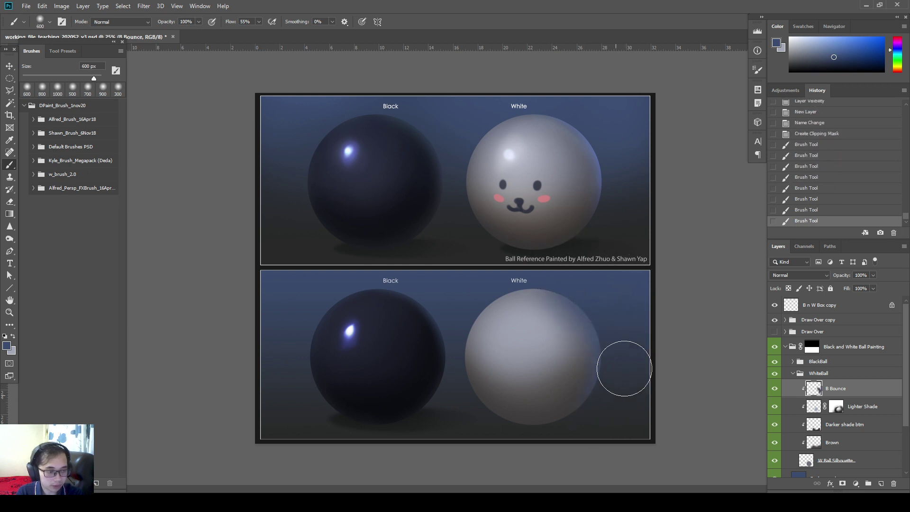
{"action": "left_click_drag", "start_coordinate": [624, 369], "coordinate": [593, 431]}
{"action": "mouse_move", "coordinate": [622, 380]}
{"action": "left_mouse_down"}
{"action": "mouse_move", "coordinate": [598, 427]}
{"action": "mouse_move", "coordinate": [614, 423]}
{"action": "mouse_move", "coordinate": [604, 431]}
{"action": "left_mouse_up"}
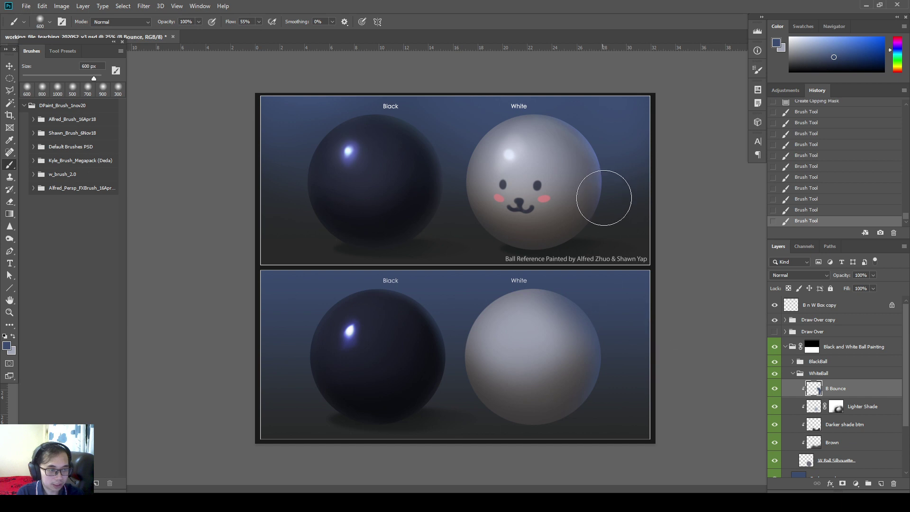
{"action": "mouse_move", "coordinate": [652, 191]}
{"action": "left_mouse_down"}
{"action": "mouse_move", "coordinate": [528, 231]}
{"action": "mouse_move", "coordinate": [258, 262]}
{"action": "left_mouse_up"}
{"action": "key", "text": "r"}
{"action": "key", "text": "Escape"}
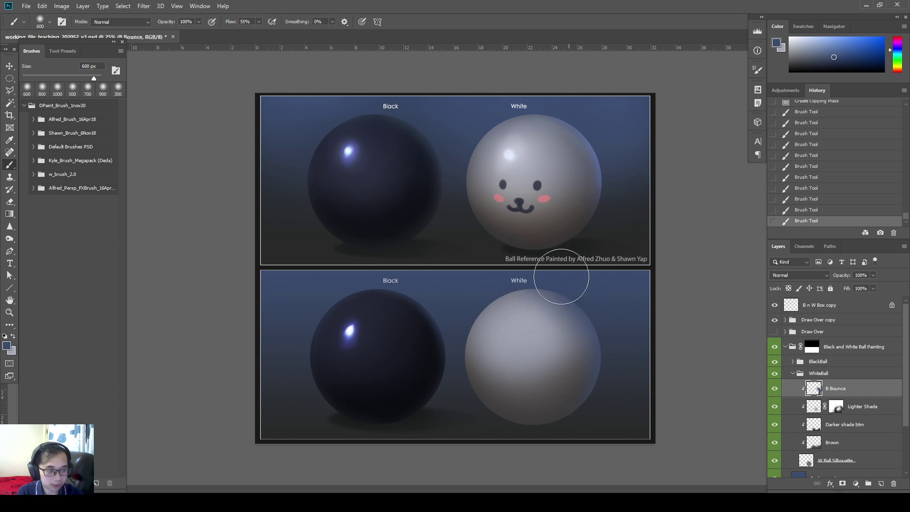
Extend the blue bounce along the ball's upper-right edge and add a layer mask to B Bounce
{"action": "left_click_drag", "start_coordinate": [561, 276], "coordinate": [599, 290]}
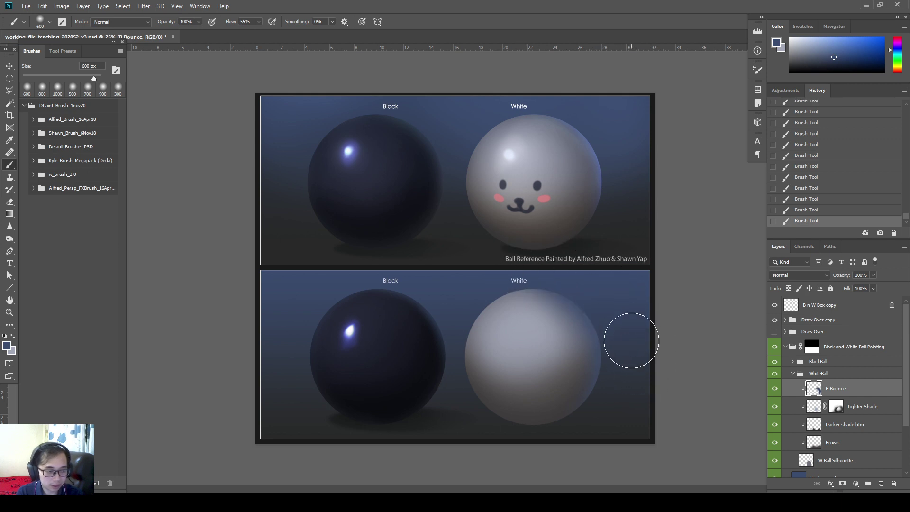
{"action": "left_click", "coordinate": [843, 483]}
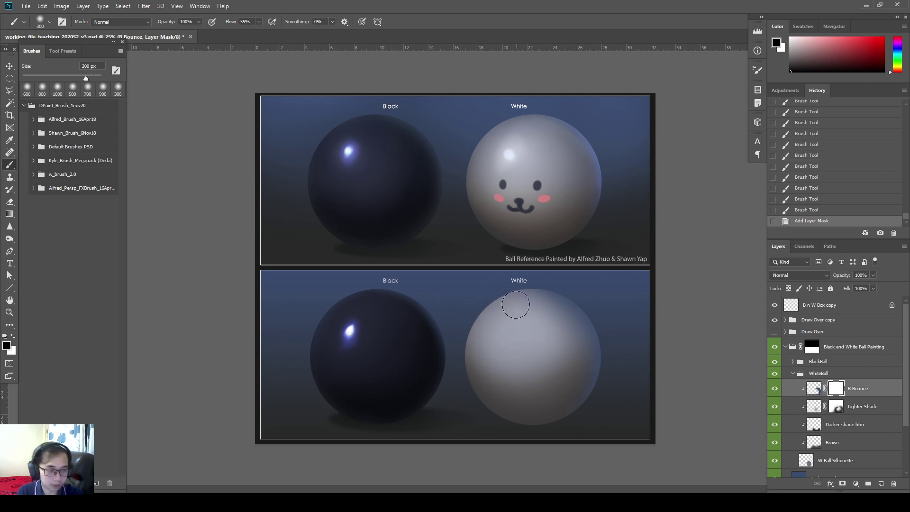
Mask the inner side of the blue bounce in black with a 300 px brush, continuing with 400 px at 55% opacity
{"action": "key", "text": "["}
{"action": "key", "text": "["}
{"action": "left_click_drag", "start_coordinate": [521, 309], "coordinate": [559, 331]}
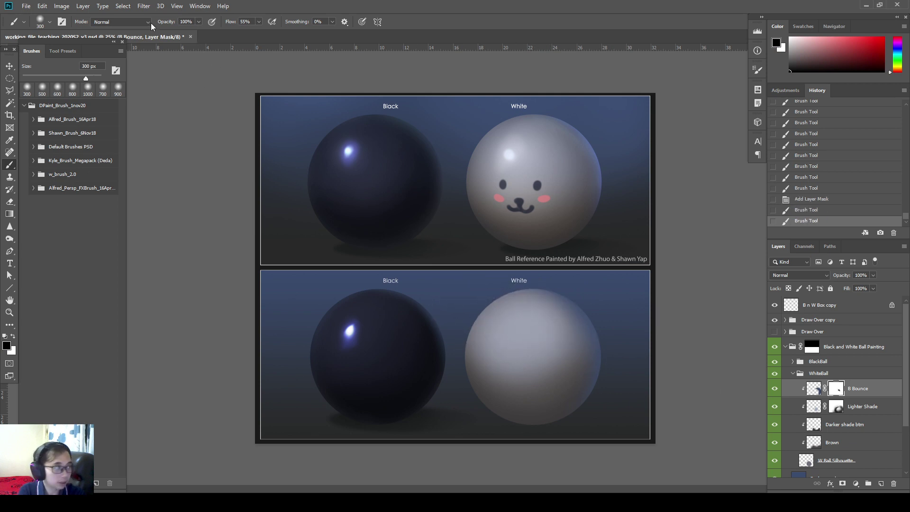
{"action": "key", "text": "]"}
{"action": "left_click_drag", "start_coordinate": [532, 305], "coordinate": [565, 335]}
{"action": "mouse_move", "coordinate": [565, 335]}
{"action": "left_mouse_down"}
{"action": "mouse_move", "coordinate": [575, 390]}
{"action": "mouse_move", "coordinate": [578, 363]}
{"action": "left_mouse_up"}
{"action": "left_click_drag", "start_coordinate": [578, 364], "coordinate": [571, 384]}
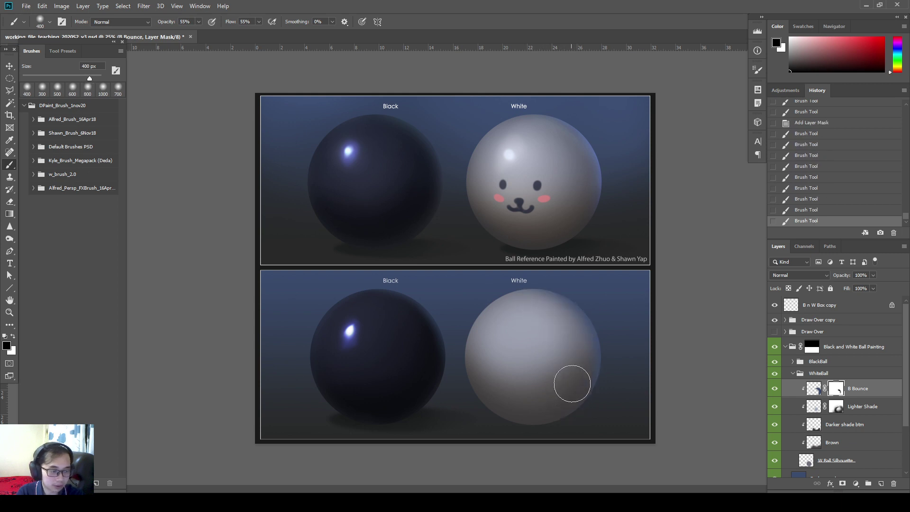
Refine the inner boundary of the blue bounce on its mask with a 250 px brush, switching between black and white
{"action": "key", "text": "["}
{"action": "key", "text": "["}
{"action": "left_click_drag", "start_coordinate": [546, 352], "coordinate": [548, 308]}
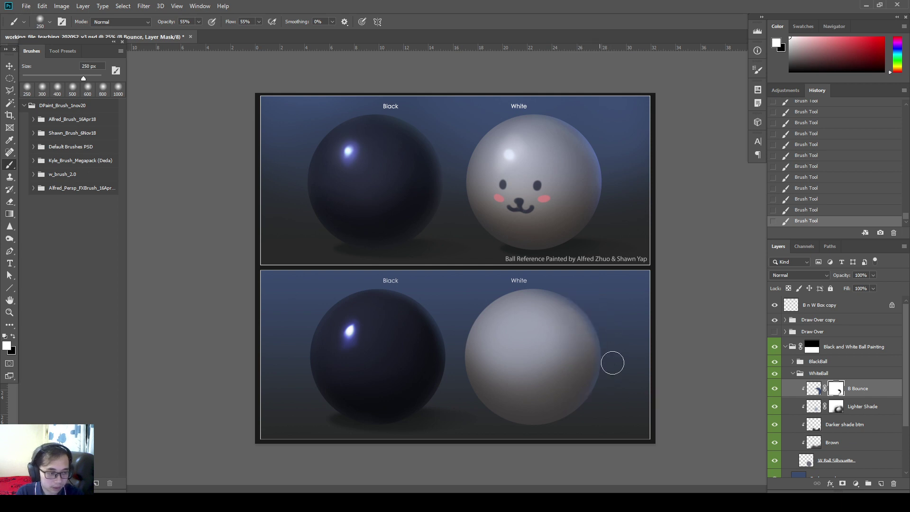
{"action": "key", "text": "x"}
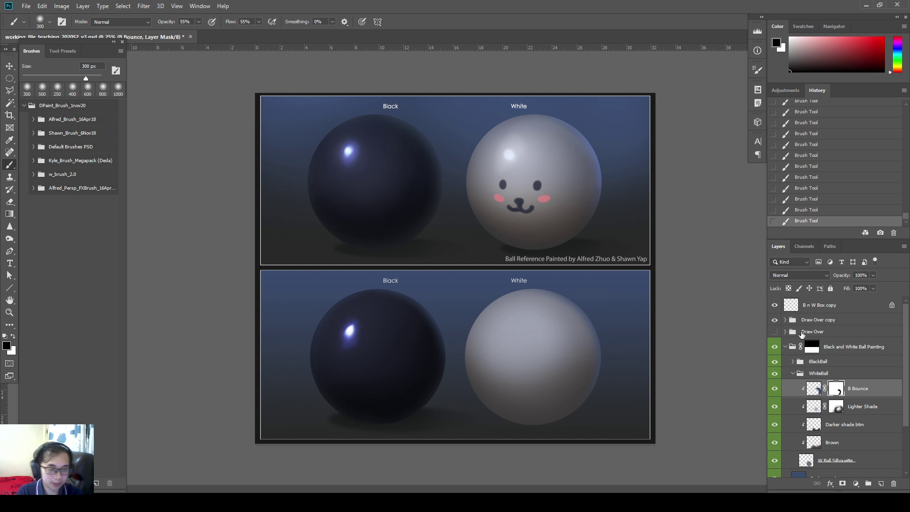
Burn the ball's lower edge on the Darker shade btm layer with a 500 px brush at 1% exposure
{"action": "left_click", "coordinate": [812, 391]}
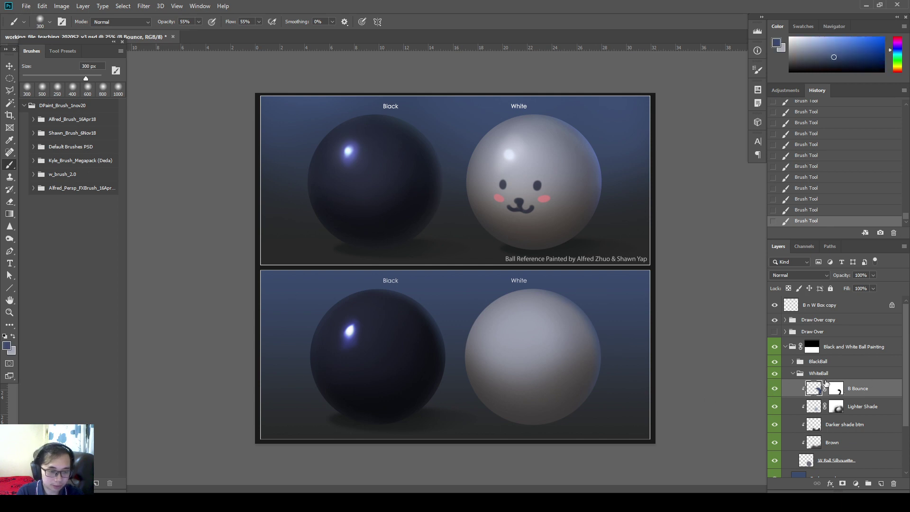
{"action": "left_click", "coordinate": [818, 426]}
{"action": "key", "text": "o"}
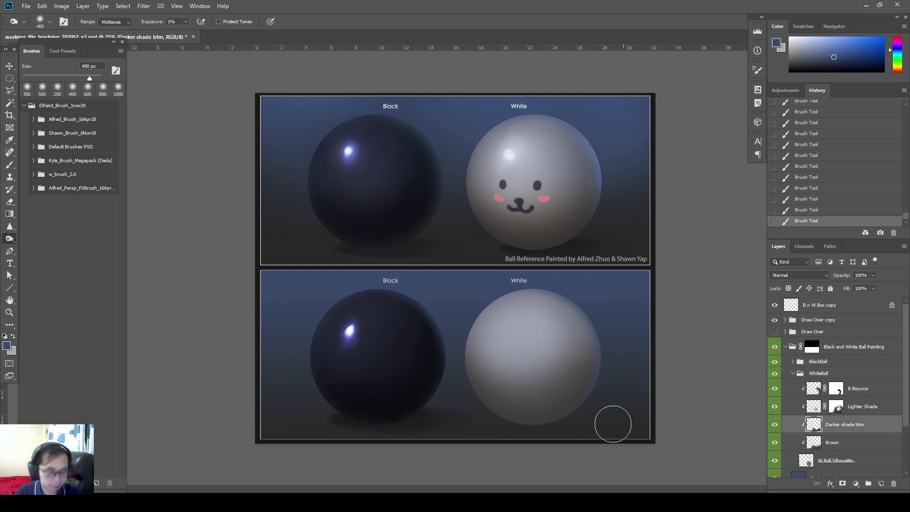
{"action": "key", "text": "bracketright"}
{"action": "key", "text": "bracketright"}
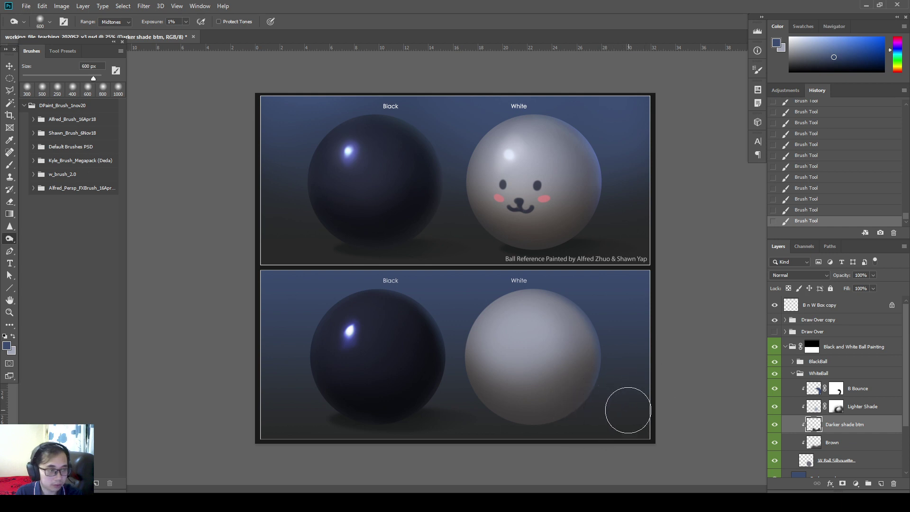
{"action": "key", "text": "bracketright"}
{"action": "mouse_move", "coordinate": [587, 415]}
{"action": "left_mouse_down"}
{"action": "mouse_move", "coordinate": [590, 396]}
{"action": "mouse_move", "coordinate": [579, 413]}
{"action": "left_mouse_up"}
{"action": "key", "text": "ctrl+z"}
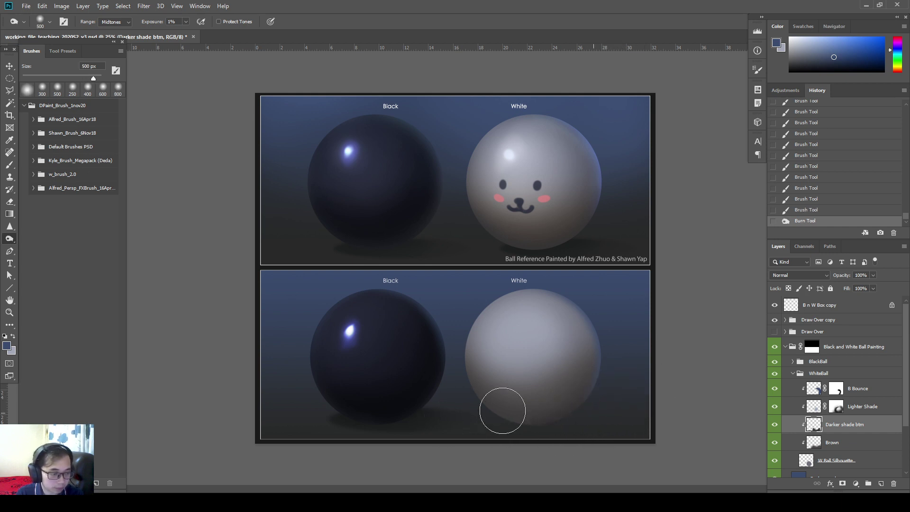
{"action": "left_click_drag", "start_coordinate": [503, 411], "coordinate": [541, 430]}
{"action": "mouse_move", "coordinate": [449, 389]}
{"action": "left_mouse_down"}
{"action": "mouse_move", "coordinate": [455, 379]}
{"action": "mouse_move", "coordinate": [470, 408]}
{"action": "left_mouse_up"}
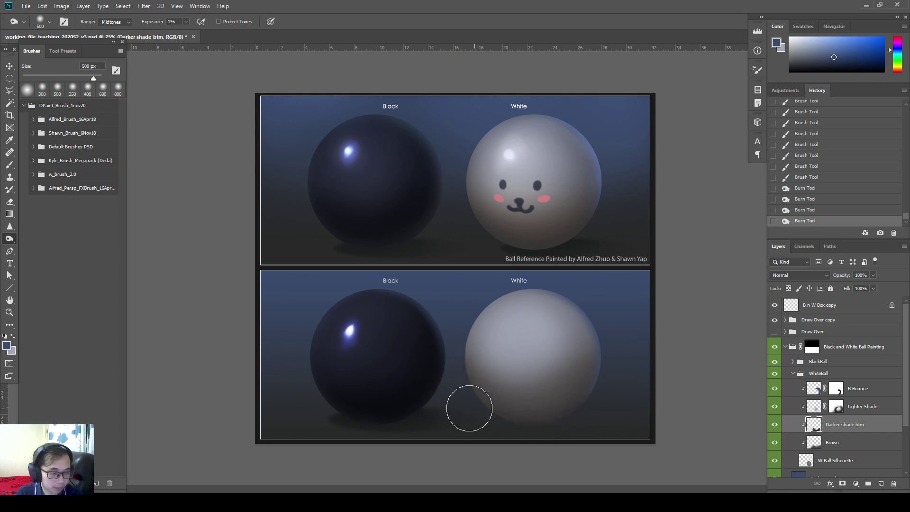
Enlarge the Burn tool's brush to 900 px and darken the ball's lower-left edge further
{"action": "key", "text": "bracketright"}
{"action": "key", "text": "bracketright"}
{"action": "key", "text": "bracketright"}
{"action": "key", "text": "bracketright"}
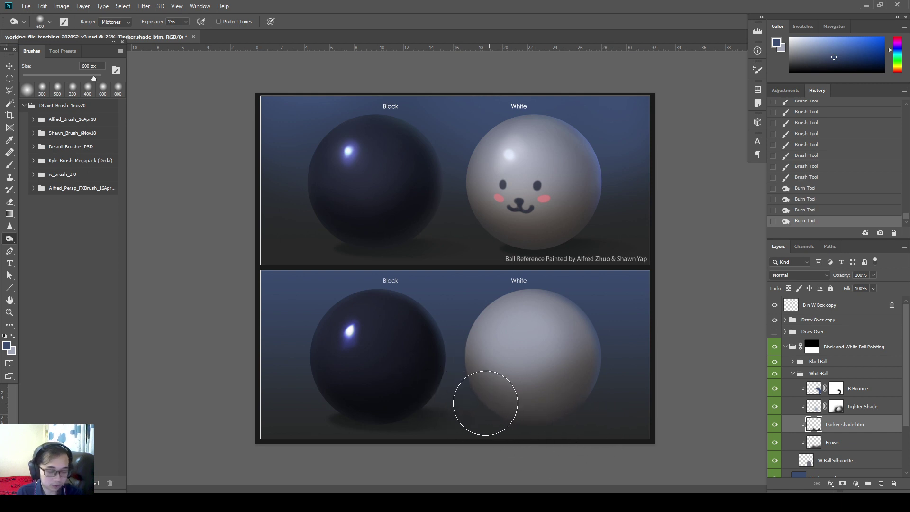
{"action": "mouse_move", "coordinate": [477, 406]}
{"action": "left_mouse_down"}
{"action": "mouse_move", "coordinate": [473, 392]}
{"action": "mouse_move", "coordinate": [475, 416]}
{"action": "left_mouse_up"}
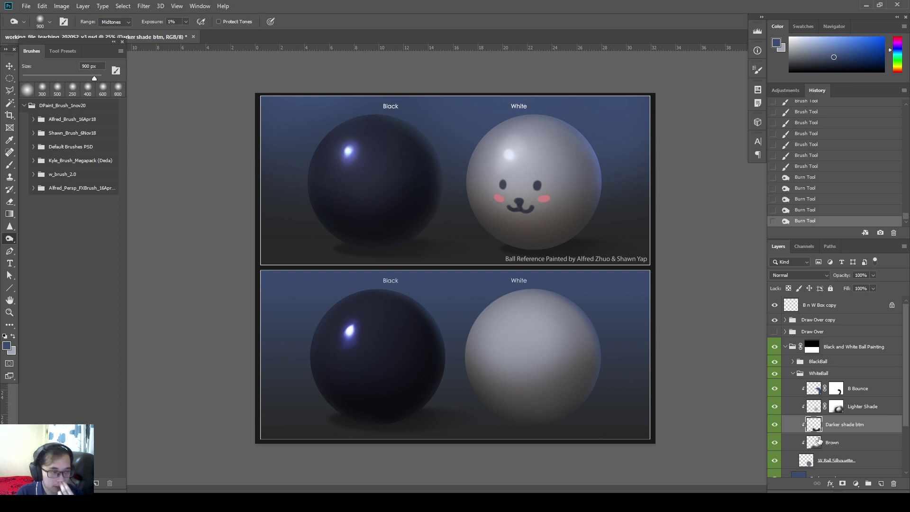
Select the Brown layer and toggle its visibility off and on to check its shading on the ball
{"action": "left_click", "coordinate": [848, 443]}
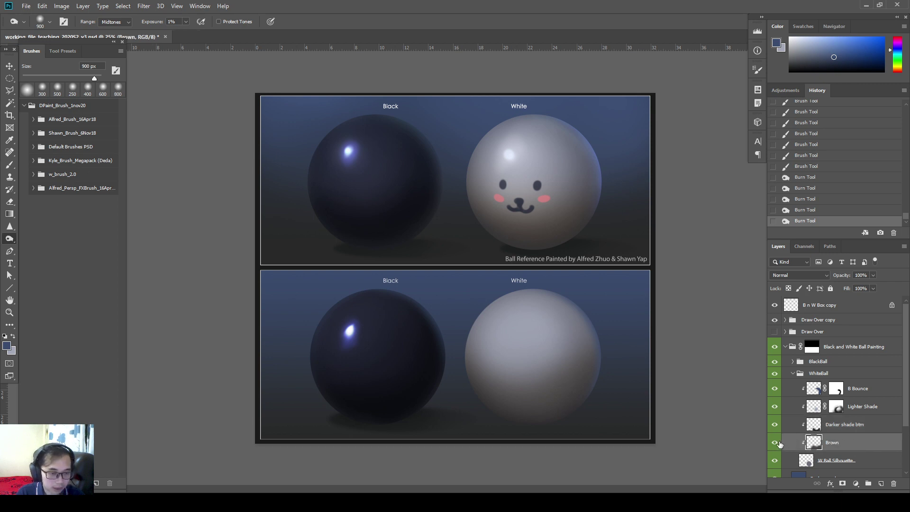
{"action": "left_click", "coordinate": [779, 444]}
{"action": "left_click", "coordinate": [778, 446]}
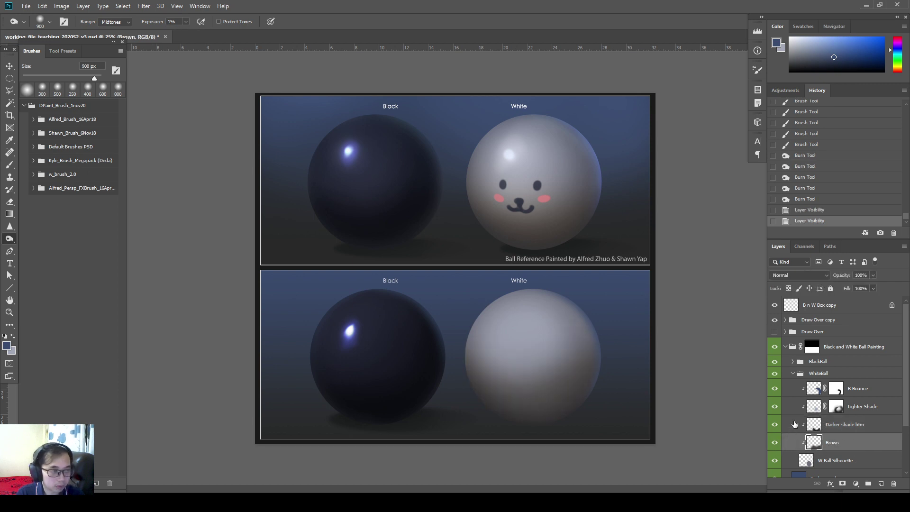
Add a layer mask to the Brown layer and set the brush to 900 px at 47% opacity
{"action": "left_click", "coordinate": [842, 484]}
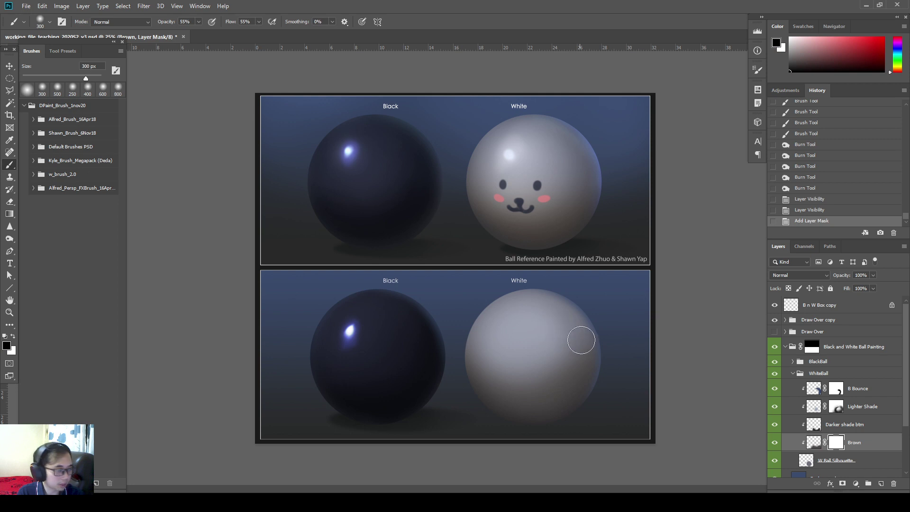
{"action": "key", "text": "bracketright"}
{"action": "key", "text": "bracketright"}
{"action": "key", "text": "bracketright"}
{"action": "key", "text": "bracketright"}
{"action": "key", "text": "bracketright"}
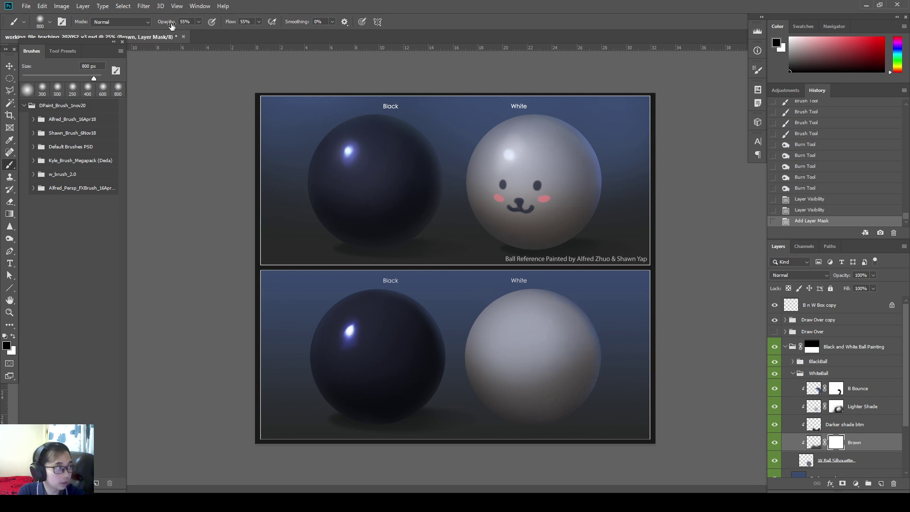
{"action": "left_click_drag", "start_coordinate": [158, 27], "coordinate": [167, 27]}
{"action": "key", "text": "bracketright"}
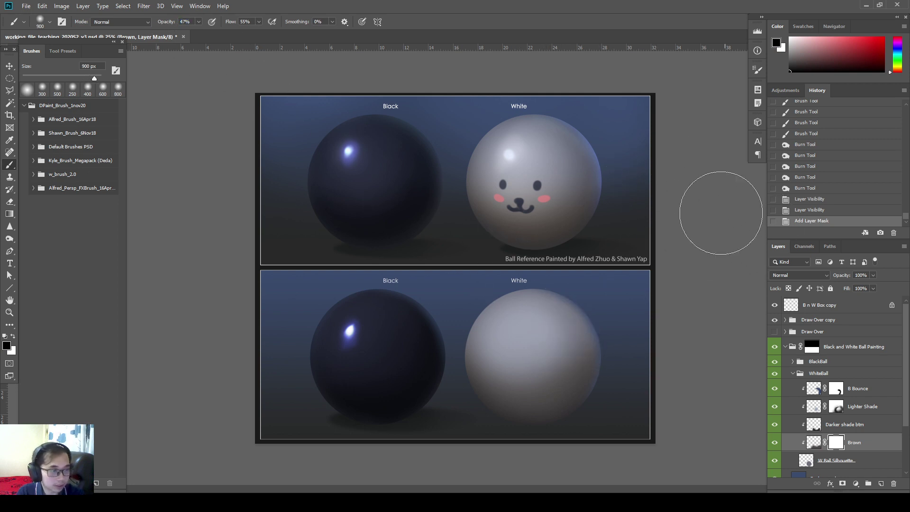
{"action": "mouse_move", "coordinate": [559, 154]}
{"action": "left_mouse_down"}
{"action": "mouse_move", "coordinate": [545, 183]}
{"action": "mouse_move", "coordinate": [571, 153]}
{"action": "left_mouse_up"}
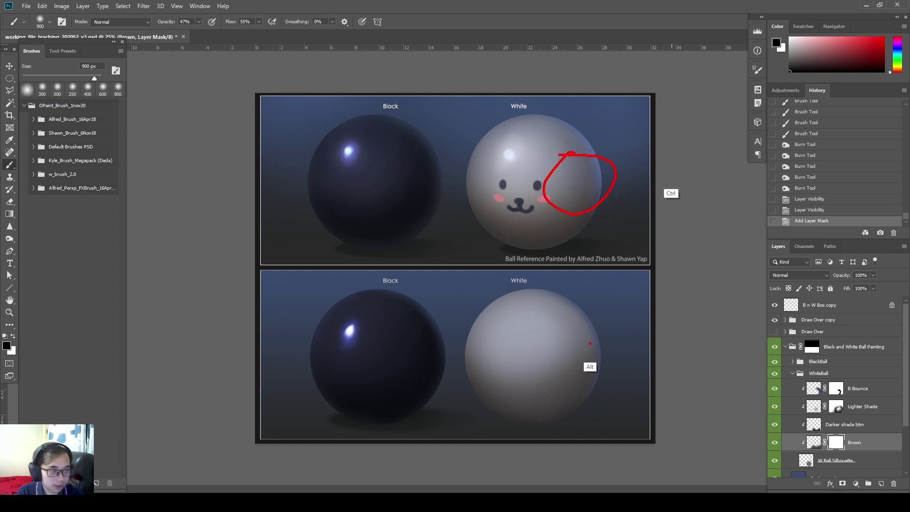
{"action": "mouse_move", "coordinate": [552, 332]}
{"action": "left_mouse_down"}
{"action": "mouse_move", "coordinate": [590, 332]}
{"action": "mouse_move", "coordinate": [565, 331]}
{"action": "left_mouse_up"}
{"action": "key", "text": "Escape"}
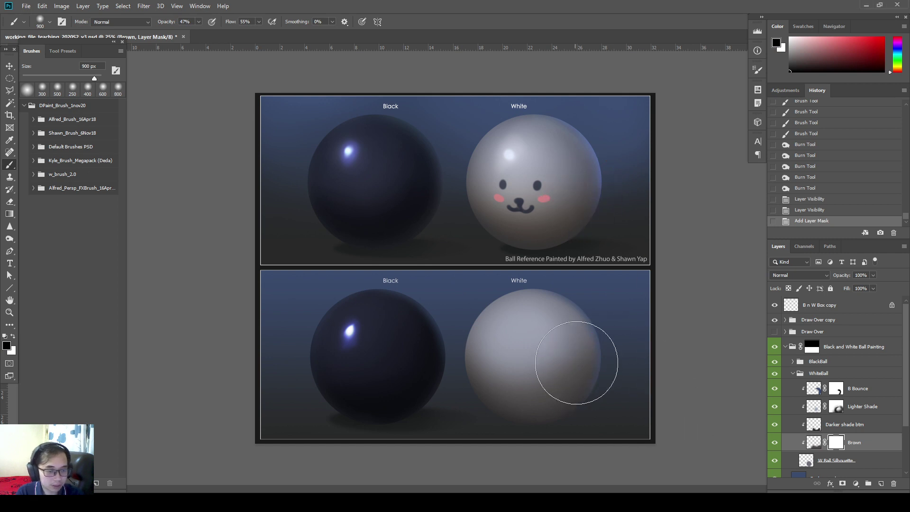
Softly mask the Brown shading across the ball's middle and right side, undoing the first strokes
{"action": "left_click_drag", "start_coordinate": [568, 363], "coordinate": [551, 370]}
{"action": "key", "text": "ctrl+z"}
{"action": "key", "text": "ctrl+z"}
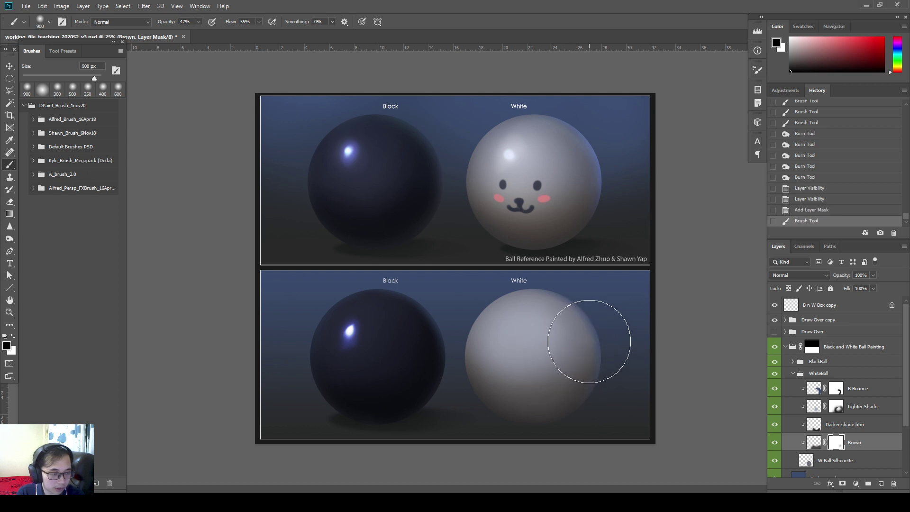
{"action": "left_click", "coordinate": [589, 342]}
{"action": "mouse_move", "coordinate": [487, 341]}
{"action": "left_mouse_down"}
{"action": "mouse_move", "coordinate": [504, 346]}
{"action": "mouse_move", "coordinate": [497, 341]}
{"action": "mouse_move", "coordinate": [520, 335]}
{"action": "mouse_move", "coordinate": [531, 346]}
{"action": "left_mouse_up"}
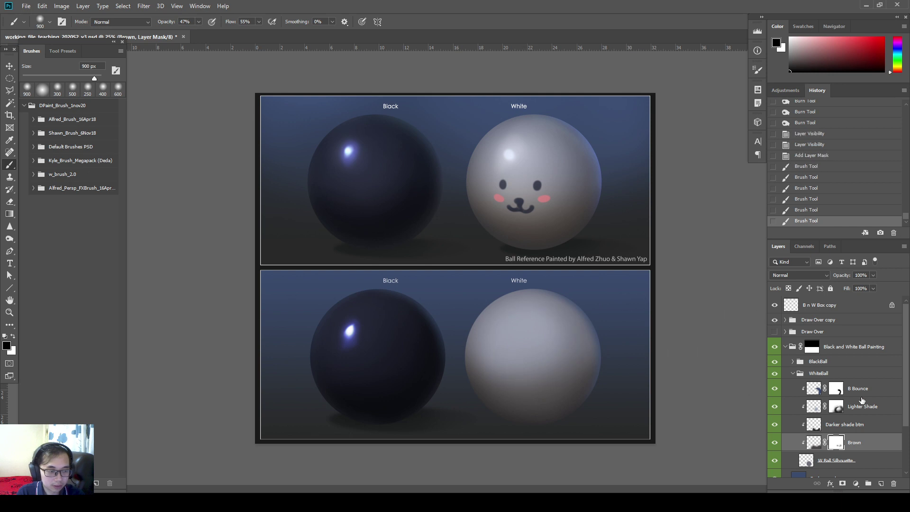
Target the Brown layer's artwork, and hide and reshow Brown and Lighter Shade to compare their effect
{"action": "left_click", "coordinate": [814, 444]}
{"action": "left_click", "coordinate": [774, 443]}
{"action": "left_click", "coordinate": [774, 444]}
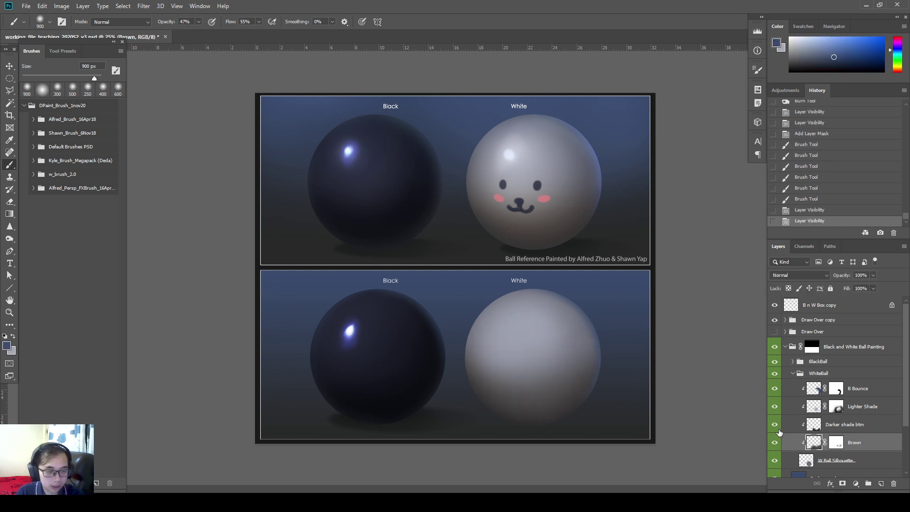
{"action": "left_click", "coordinate": [775, 408]}
{"action": "left_click", "coordinate": [776, 408]}
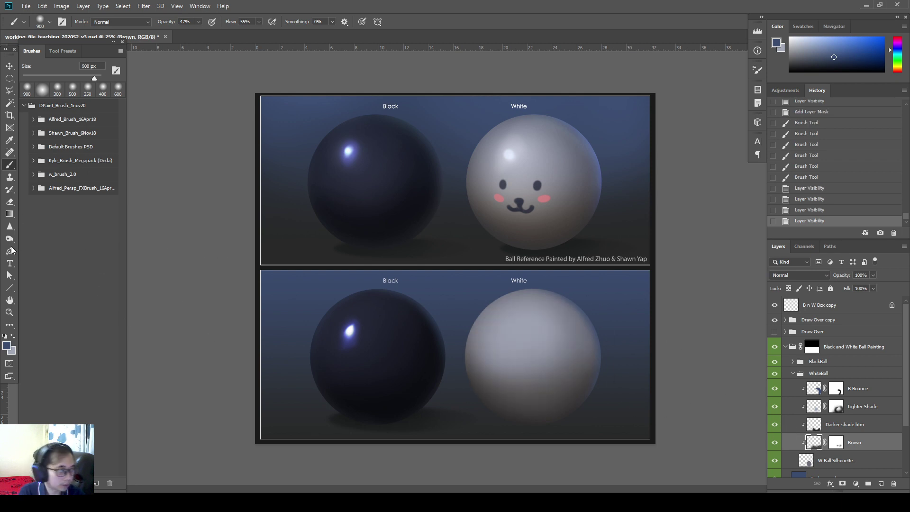
Switch to the Sponge tool and toggle the Brown layer's visibility off and on to check its shading
{"action": "left_click", "coordinate": [10, 227]}
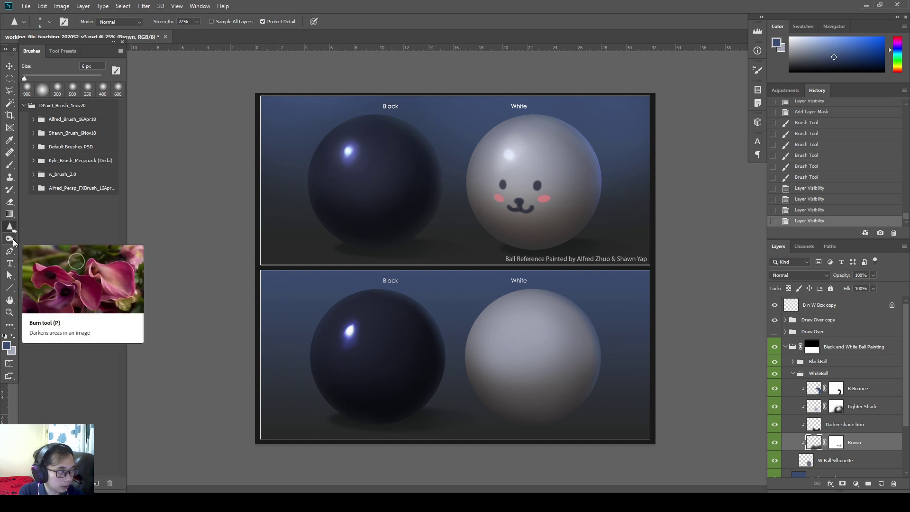
{"action": "left_click", "coordinate": [12, 239]}
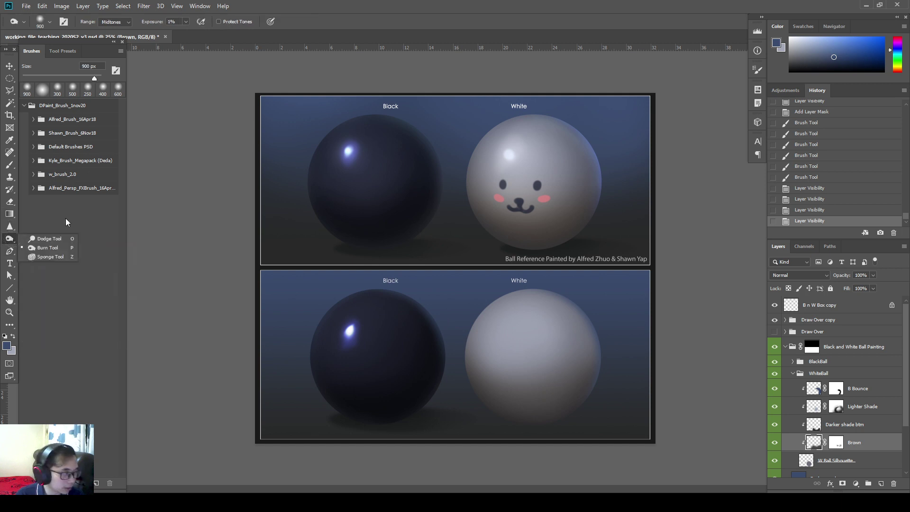
{"action": "left_click", "coordinate": [50, 256]}
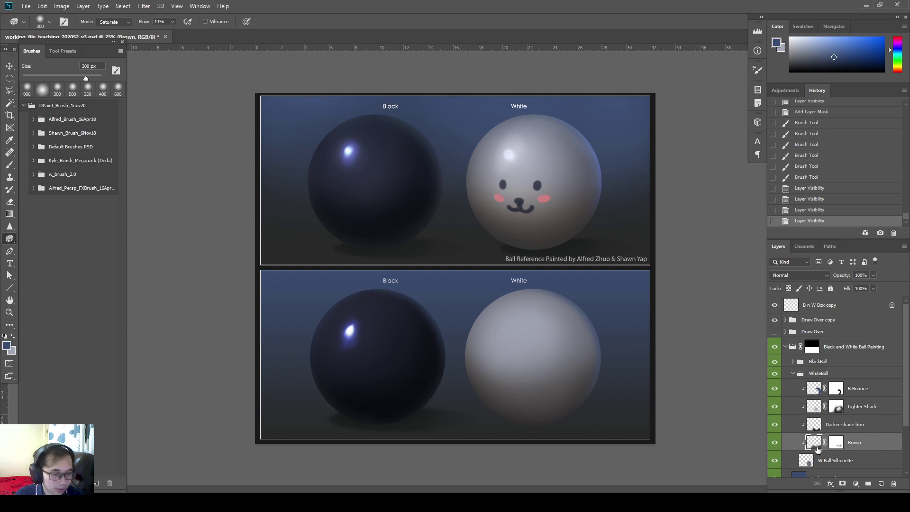
{"action": "left_click", "coordinate": [773, 443]}
{"action": "left_click", "coordinate": [774, 443]}
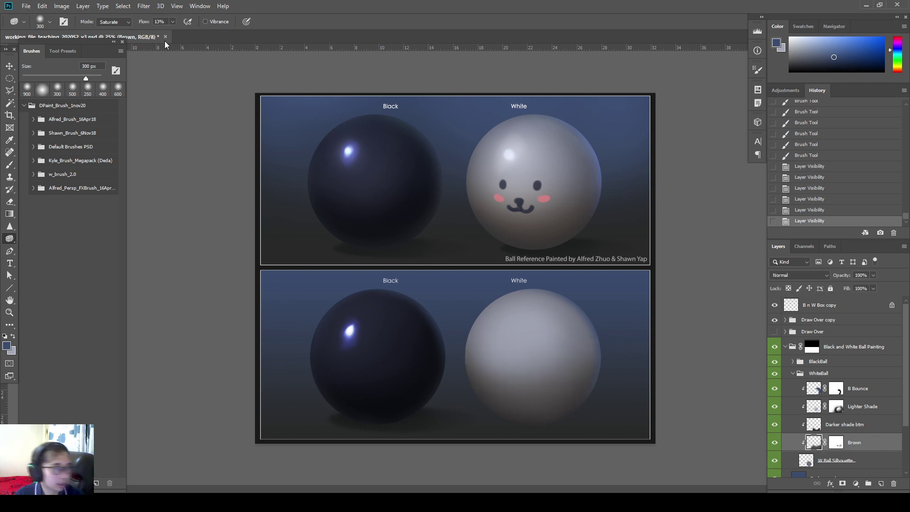
{"action": "key", "text": "ctrl"}
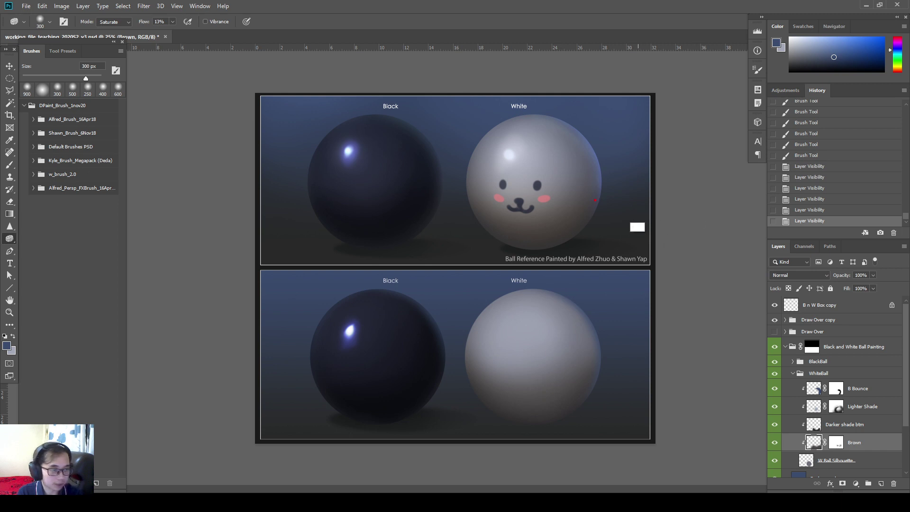
{"action": "mouse_move", "coordinate": [586, 190]}
{"action": "left_mouse_down"}
{"action": "mouse_move", "coordinate": [597, 218]}
{"action": "mouse_move", "coordinate": [506, 257]}
{"action": "mouse_move", "coordinate": [456, 202]}
{"action": "mouse_move", "coordinate": [484, 191]}
{"action": "mouse_move", "coordinate": [525, 217]}
{"action": "mouse_move", "coordinate": [586, 190]}
{"action": "left_mouse_up"}
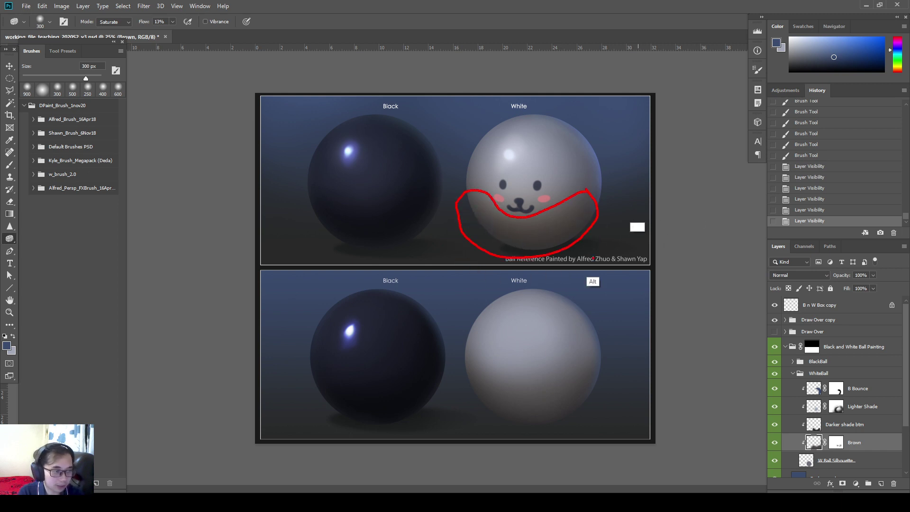
{"action": "mouse_move", "coordinate": [465, 355]}
{"action": "left_mouse_down"}
{"action": "mouse_move", "coordinate": [589, 354]}
{"action": "mouse_move", "coordinate": [618, 401]}
{"action": "mouse_move", "coordinate": [482, 419]}
{"action": "mouse_move", "coordinate": [469, 338]}
{"action": "left_mouse_up"}
{"action": "key", "text": "Escape"}
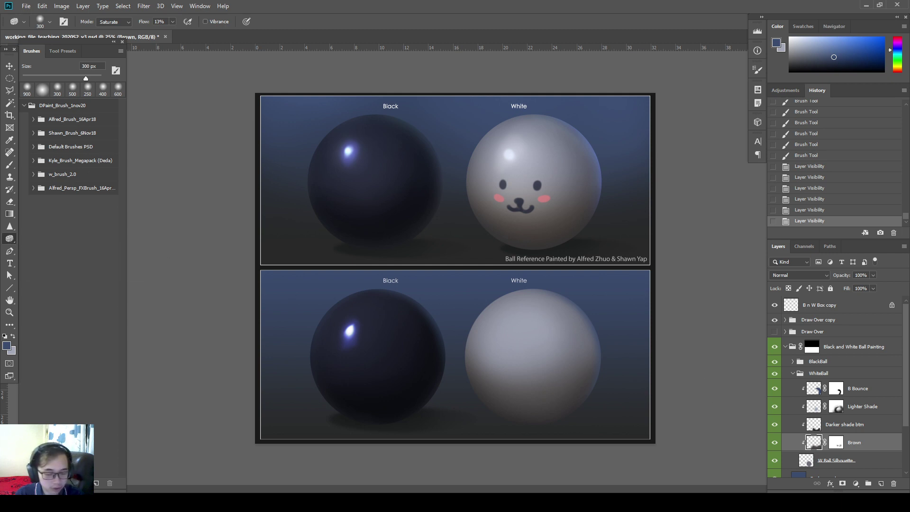
Set the Sponge tool to Saturate mode with a 5% flow
{"action": "left_click", "coordinate": [117, 21]}
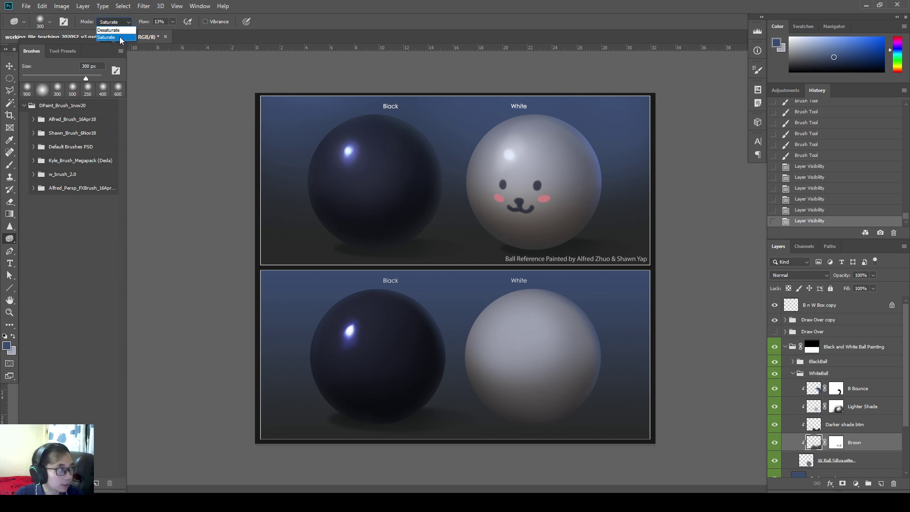
{"action": "left_click", "coordinate": [119, 37]}
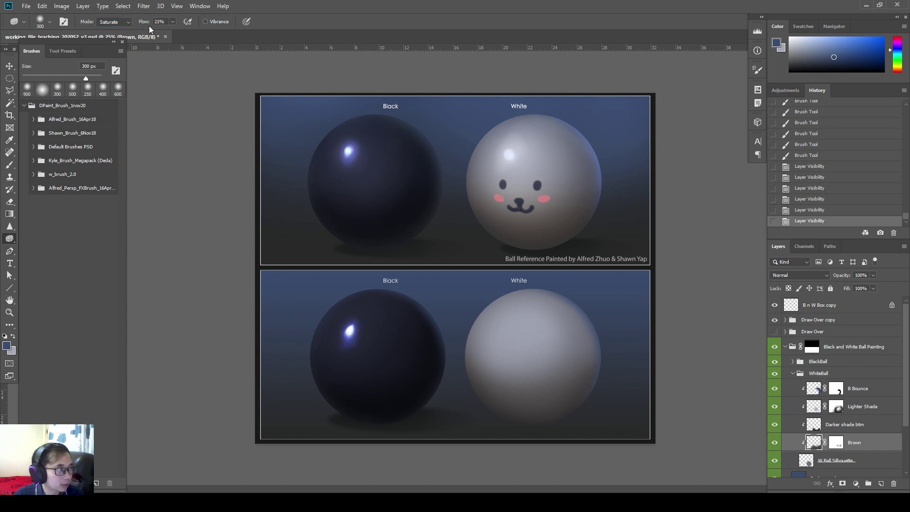
{"action": "left_click_drag", "start_coordinate": [151, 21], "coordinate": [148, 23]}
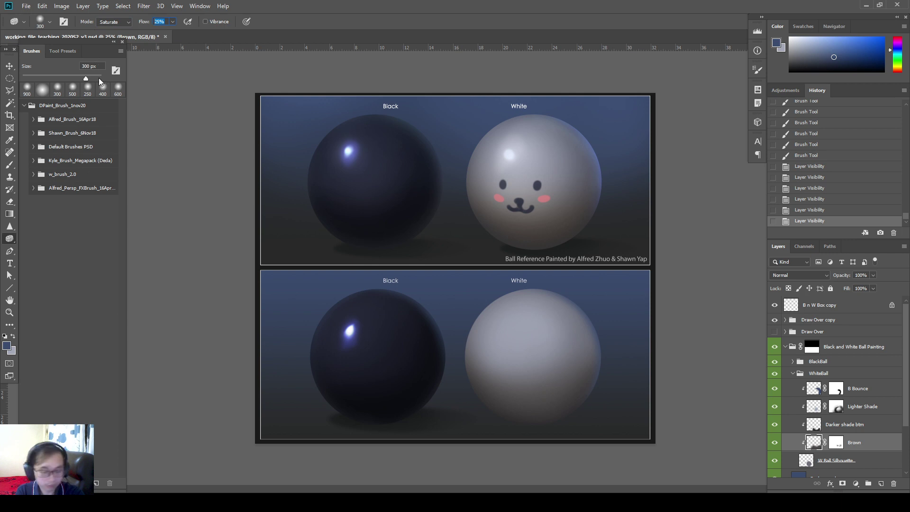
{"action": "type", "text": "5"}
{"action": "left_click", "coordinate": [677, 354]}
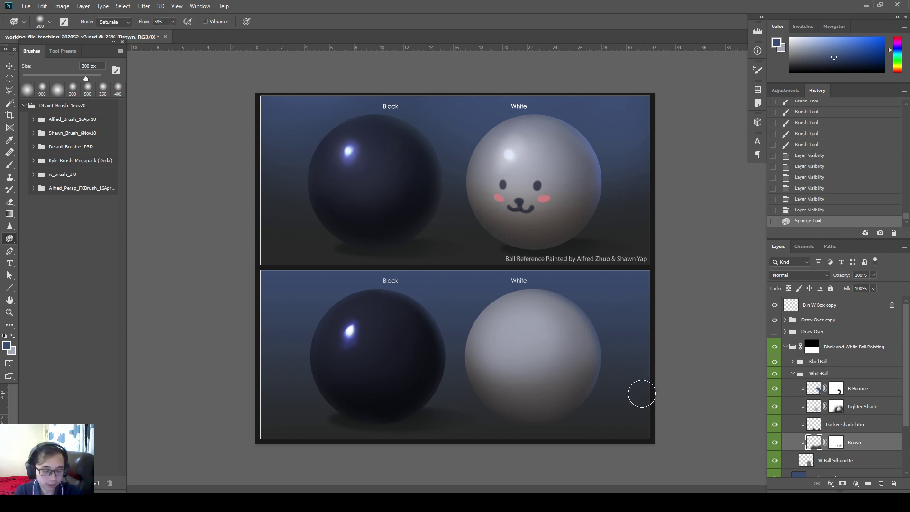
Saturate the Brown shading across the white ball's lower half with a 600 px Sponge, raising the flow to 12% for the last strokes
{"action": "key", "text": "]"}
{"action": "key", "text": "]"}
{"action": "key", "text": "]"}
{"action": "left_click_drag", "start_coordinate": [563, 395], "coordinate": [558, 397]}
{"action": "right_click", "coordinate": [519, 367]}
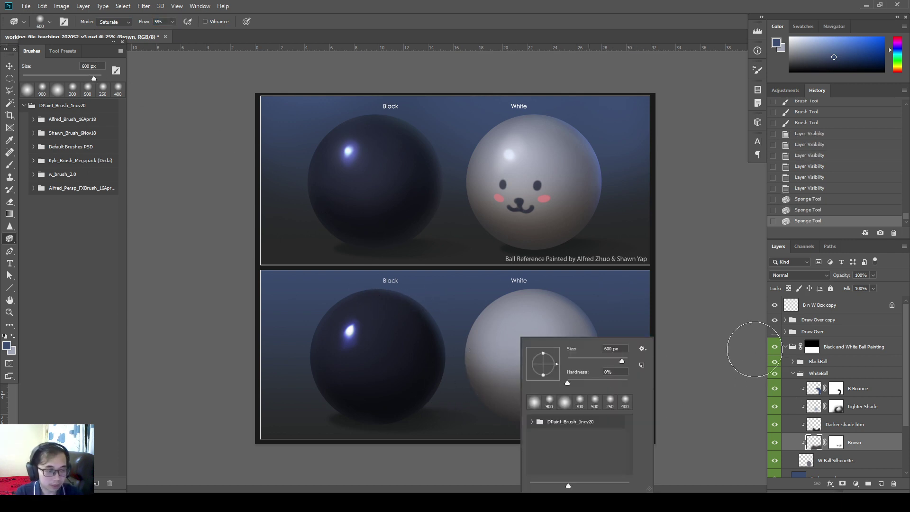
{"action": "left_click", "coordinate": [702, 353]}
{"action": "mouse_move", "coordinate": [471, 373]}
{"action": "left_mouse_down"}
{"action": "mouse_move", "coordinate": [507, 400]}
{"action": "mouse_move", "coordinate": [599, 379]}
{"action": "mouse_move", "coordinate": [515, 388]}
{"action": "mouse_move", "coordinate": [573, 368]}
{"action": "mouse_move", "coordinate": [512, 398]}
{"action": "mouse_move", "coordinate": [626, 375]}
{"action": "left_mouse_up"}
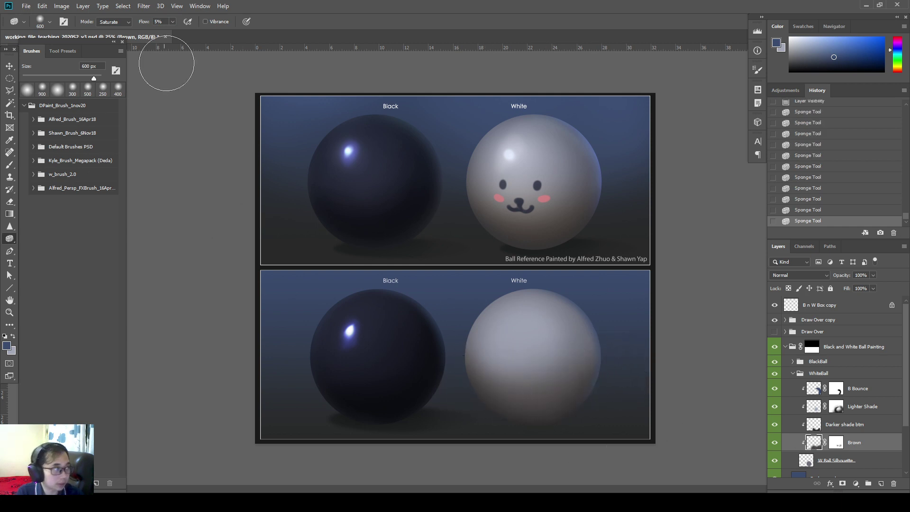
{"action": "left_click_drag", "start_coordinate": [169, 27], "coordinate": [153, 27]}
{"action": "mouse_move", "coordinate": [535, 379]}
{"action": "left_mouse_down"}
{"action": "mouse_move", "coordinate": [480, 386]}
{"action": "mouse_move", "coordinate": [452, 369]}
{"action": "mouse_move", "coordinate": [655, 329]}
{"action": "left_mouse_up"}
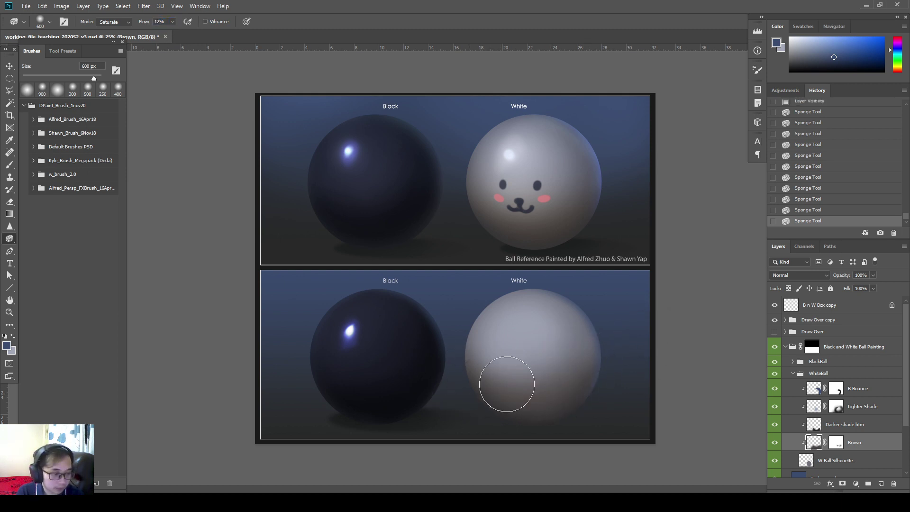
Compare the white ball before and after the Sponge strokes by switching repeatedly between the earlier and latest history states
{"action": "left_click", "coordinate": [836, 112]}
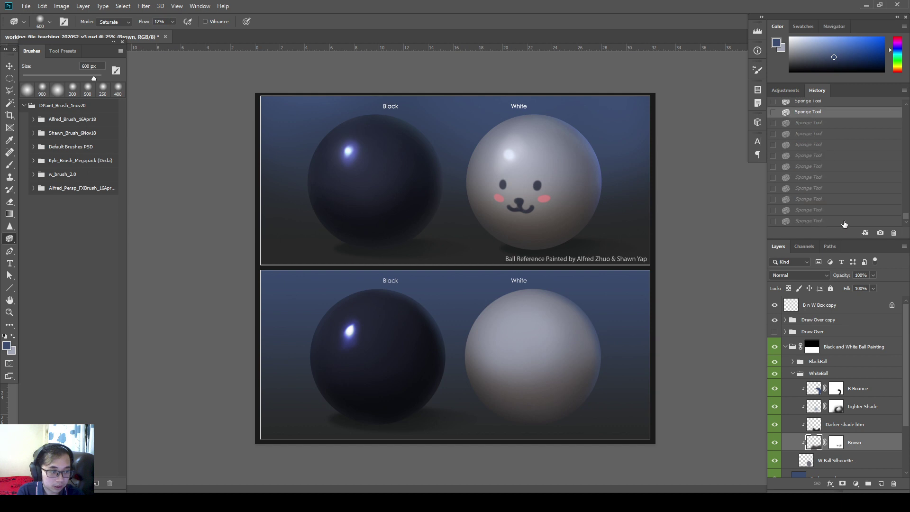
{"action": "left_click", "coordinate": [831, 222]}
{"action": "left_click", "coordinate": [835, 113]}
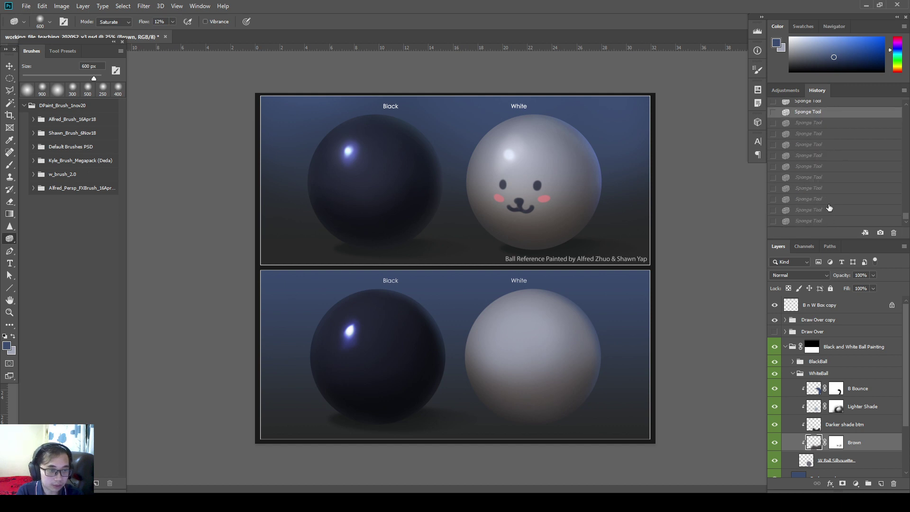
{"action": "left_click", "coordinate": [827, 221]}
{"action": "left_click", "coordinate": [835, 112]}
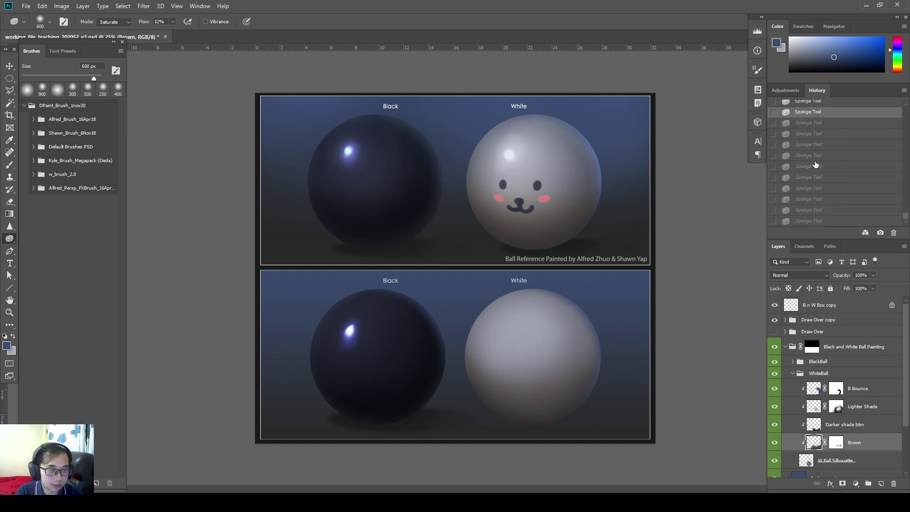
{"action": "left_click", "coordinate": [805, 221]}
{"action": "left_click", "coordinate": [833, 113]}
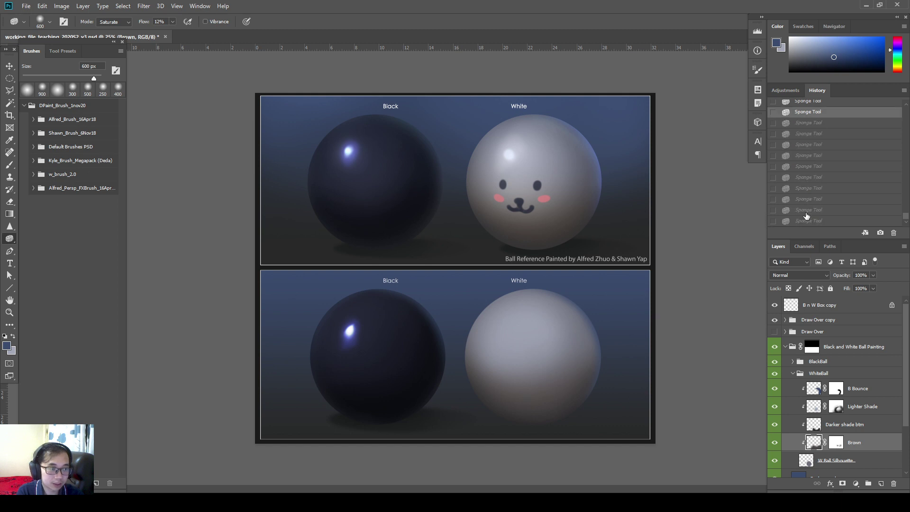
{"action": "left_click", "coordinate": [809, 222]}
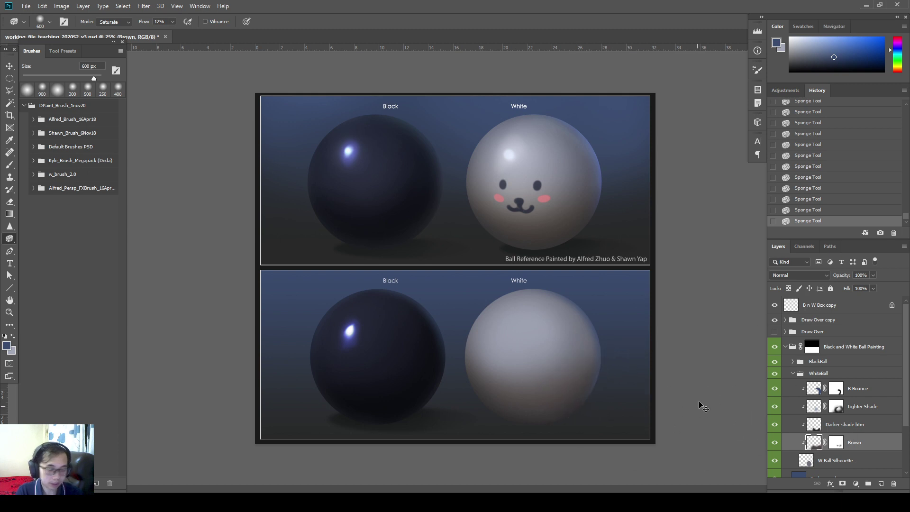
Shift the Brown layer's hue by +10 with Hue/Saturation, and hide and reshow the layer to compare its effect
{"action": "key", "text": "ctrl+u"}
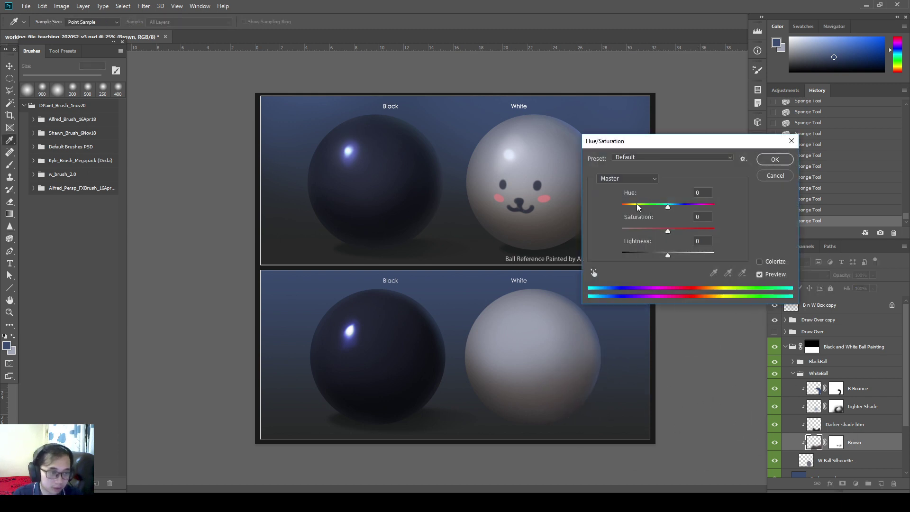
{"action": "left_click_drag", "start_coordinate": [668, 207], "coordinate": [674, 210]}
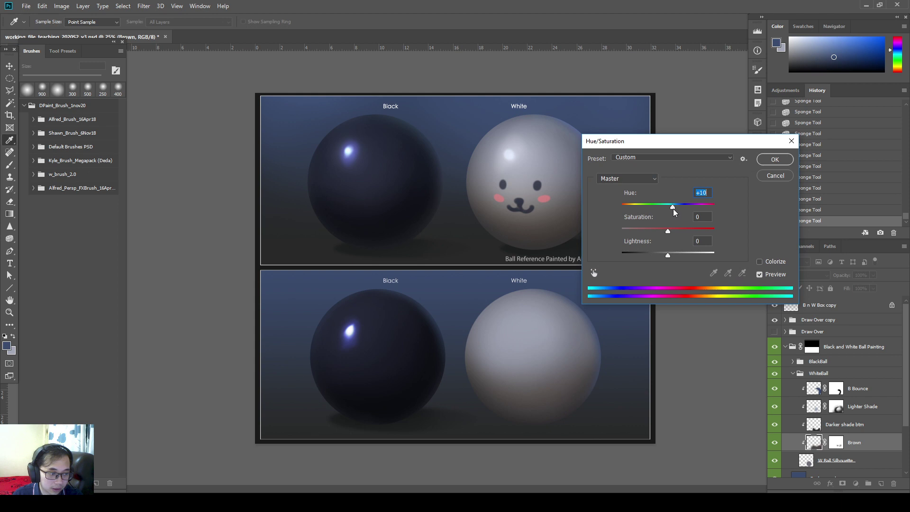
{"action": "left_click", "coordinate": [760, 164]}
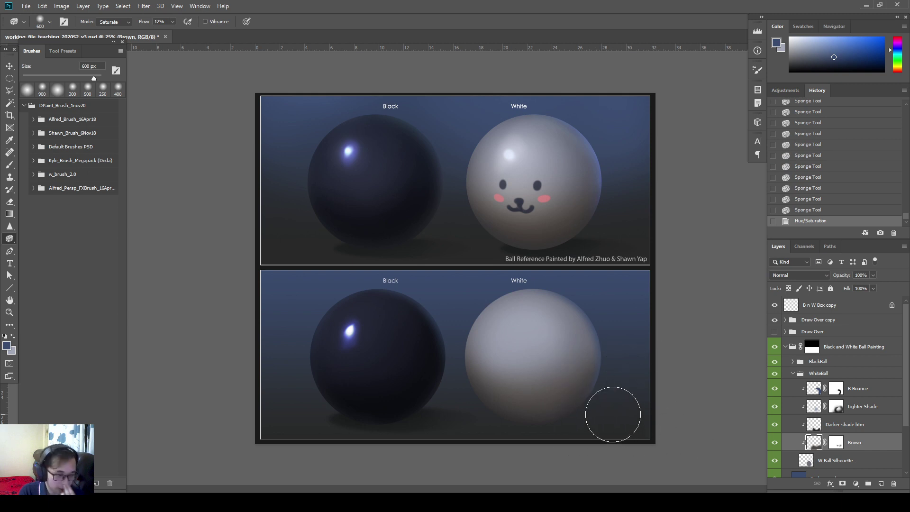
{"action": "left_click", "coordinate": [775, 442]}
{"action": "left_click", "coordinate": [775, 442]}
{"action": "left_click", "coordinate": [774, 442]}
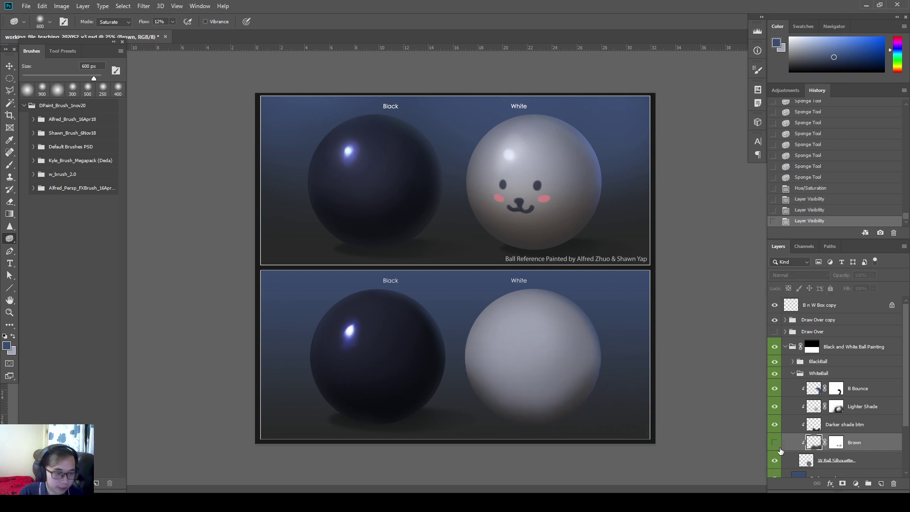
{"action": "left_click", "coordinate": [774, 442]}
Select the B Bounce layer and toggle its visibility off and on to check the blue bounce light
{"action": "left_click", "coordinate": [859, 394]}
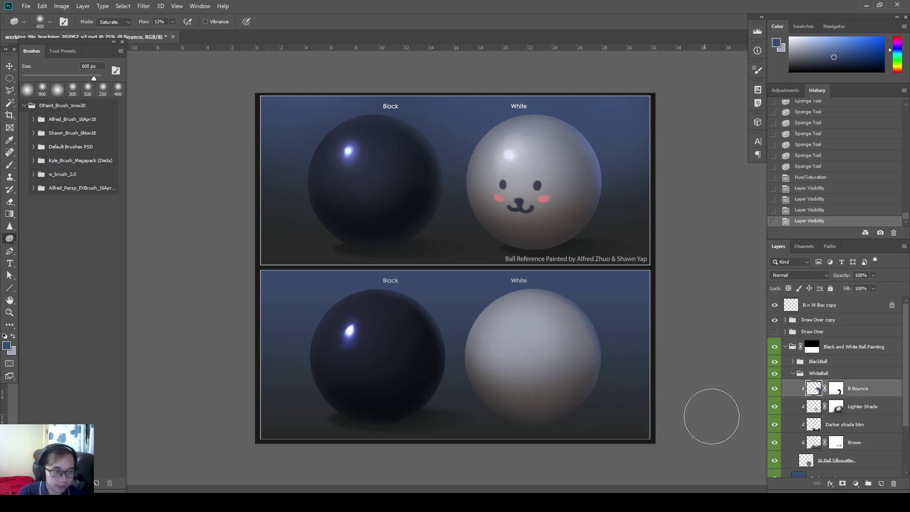
{"action": "left_click", "coordinate": [775, 388]}
{"action": "left_click", "coordinate": [774, 388]}
{"action": "left_click", "coordinate": [774, 388]}
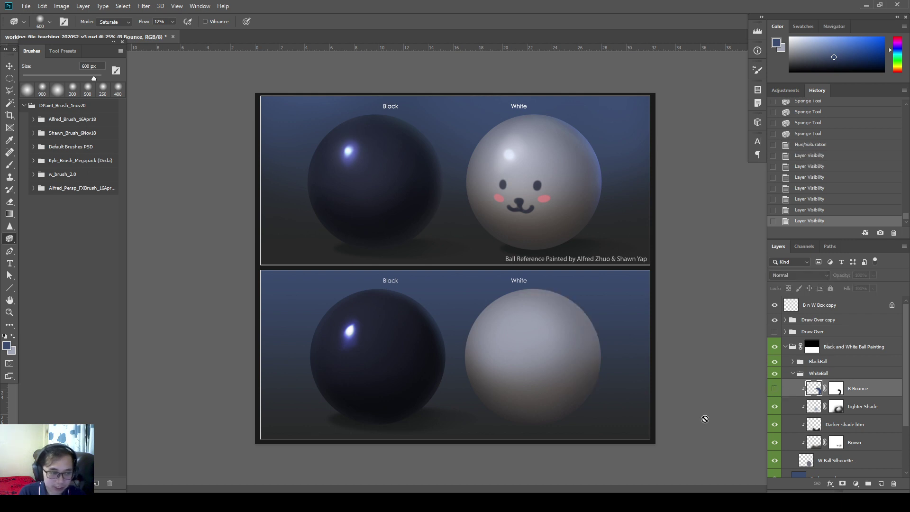
{"action": "left_click", "coordinate": [774, 388]}
Brighten the B Bounce light along the ball's right edge with a 1100 px Dodge tool at 5% exposure on Highlights, undoing the stronger first stroke
{"action": "key", "text": "shift+o"}
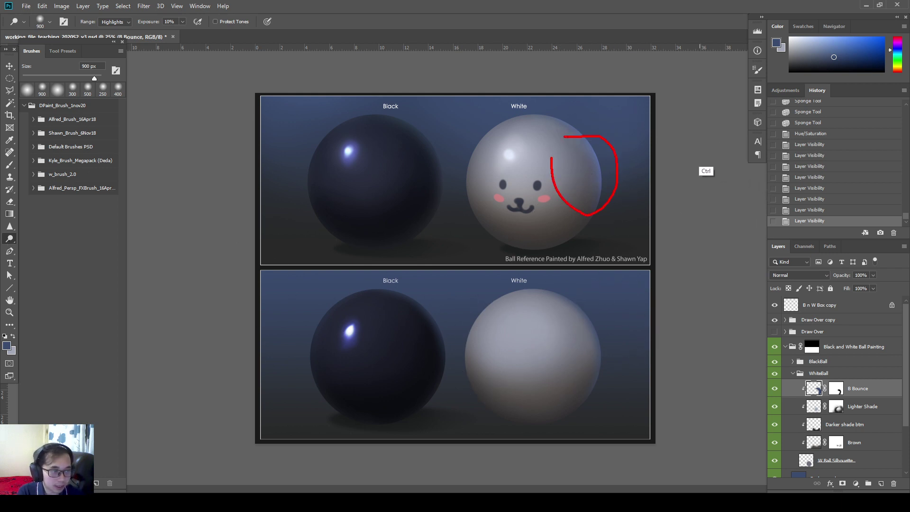
{"action": "key", "text": "Escape"}
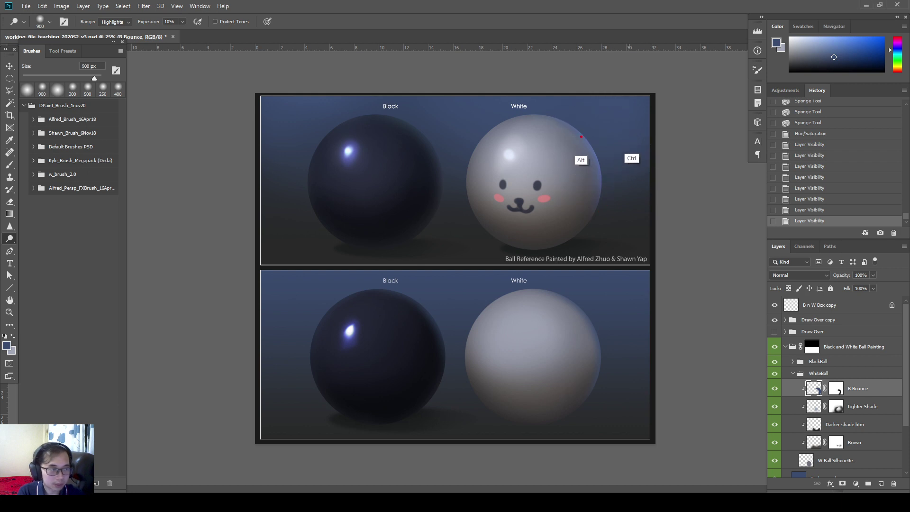
{"action": "left_click_drag", "start_coordinate": [570, 134], "coordinate": [599, 197]}
{"action": "key", "text": "Escape"}
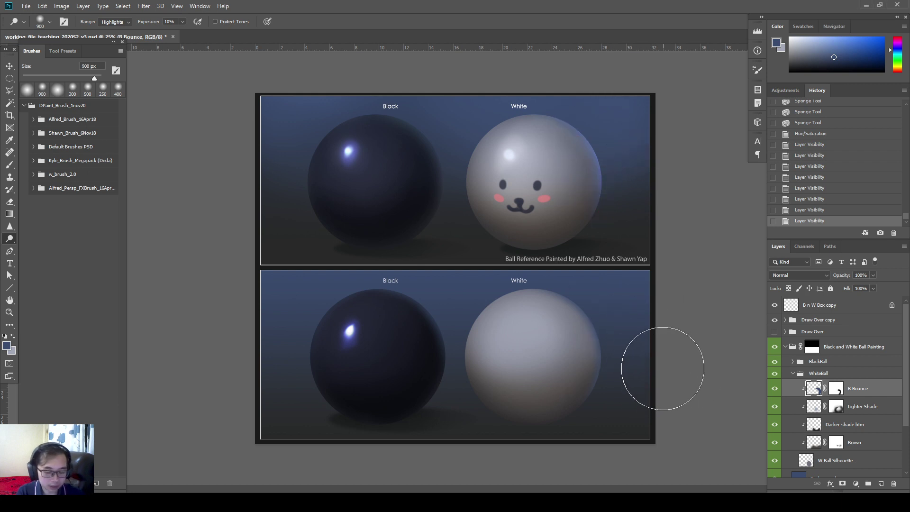
{"action": "key", "text": "bracketright"}
{"action": "key", "text": "bracketright"}
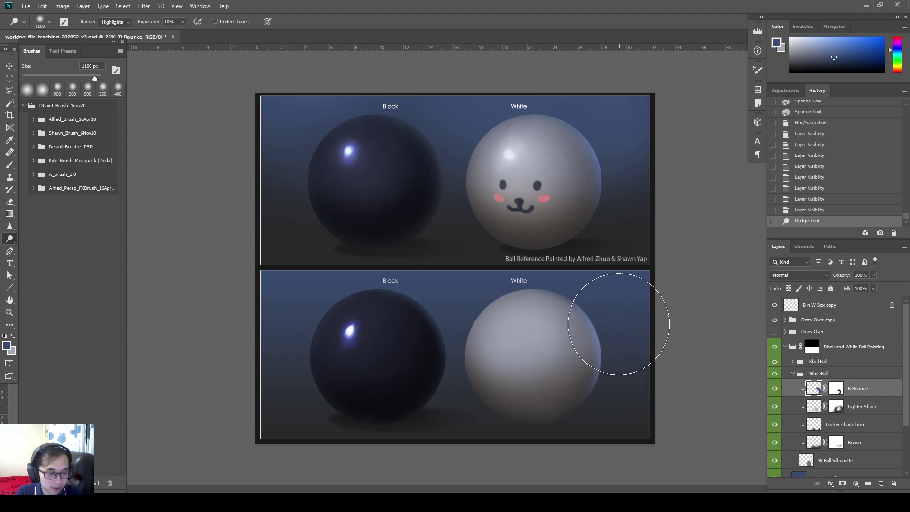
{"action": "mouse_move", "coordinate": [580, 312]}
{"action": "left_mouse_down"}
{"action": "mouse_move", "coordinate": [666, 331]}
{"action": "mouse_move", "coordinate": [605, 284]}
{"action": "mouse_move", "coordinate": [620, 308]}
{"action": "left_mouse_up"}
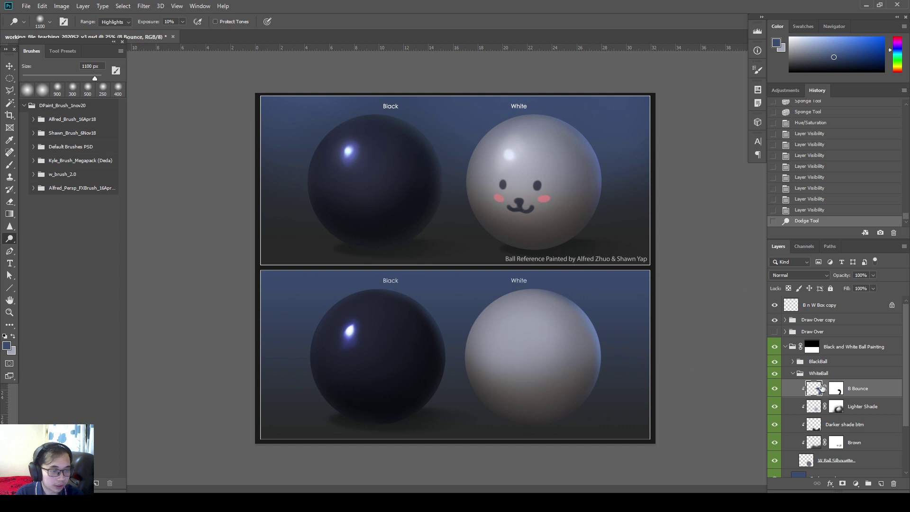
{"action": "key", "text": "ctrl+z"}
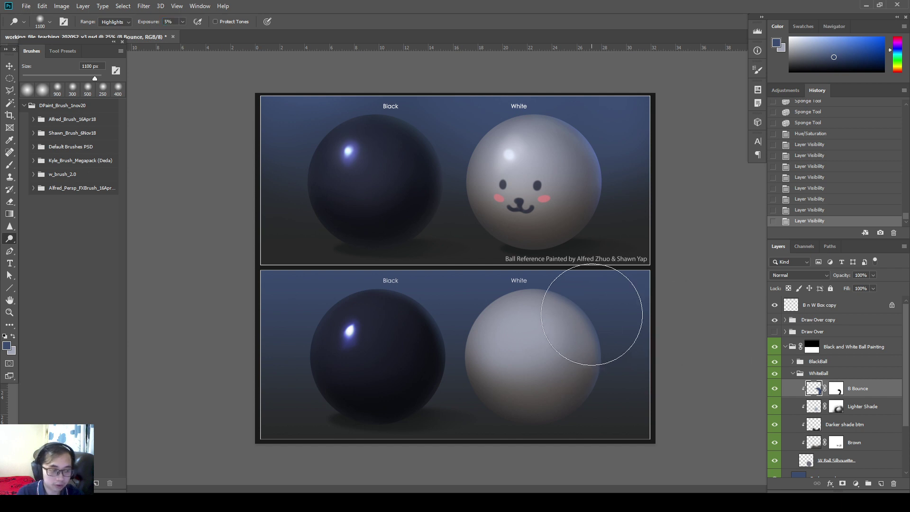
{"action": "mouse_move", "coordinate": [567, 301]}
{"action": "left_mouse_down"}
{"action": "mouse_move", "coordinate": [621, 354]}
{"action": "mouse_move", "coordinate": [635, 331]}
{"action": "mouse_move", "coordinate": [662, 346]}
{"action": "mouse_move", "coordinate": [627, 372]}
{"action": "mouse_move", "coordinate": [602, 376]}
{"action": "mouse_move", "coordinate": [578, 403]}
{"action": "left_mouse_up"}
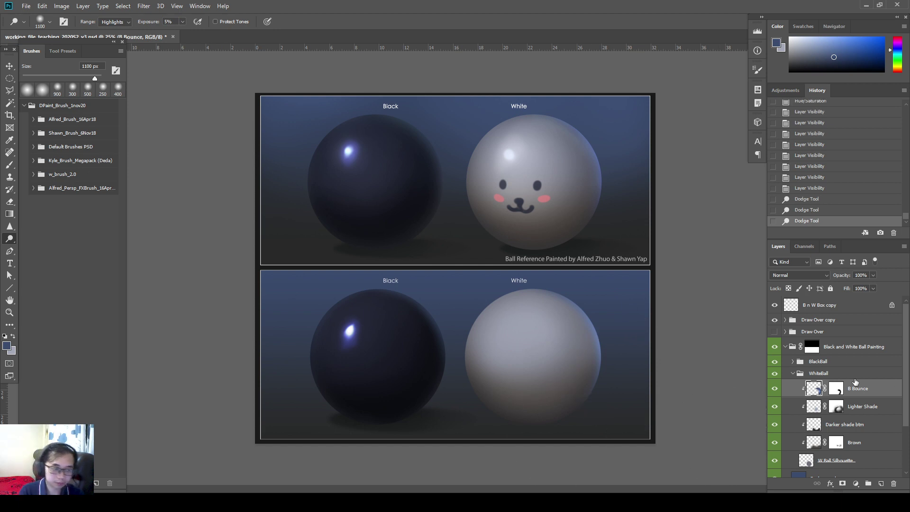
Add a new layer above B Bounce, clip it to the white ball's silhouette, and switch to the Brush tool
{"action": "left_click", "coordinate": [817, 464]}
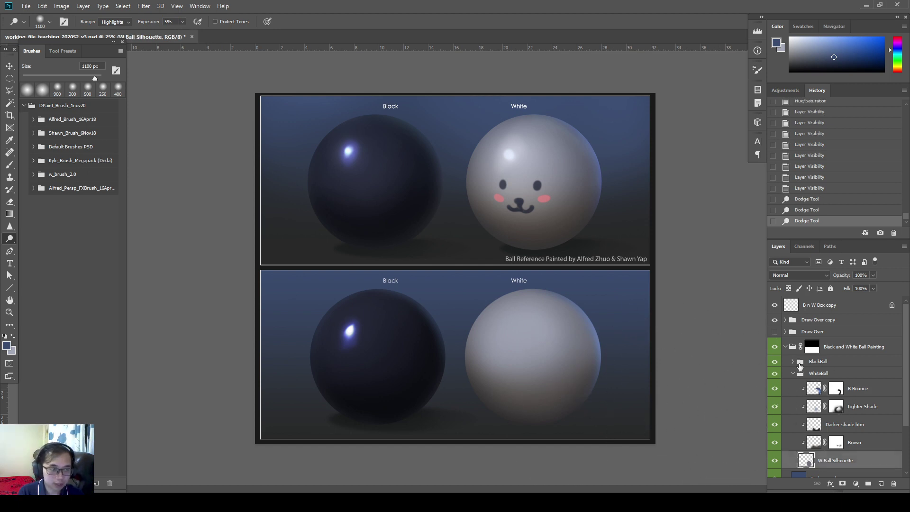
{"action": "key", "text": "ctrl+shift+alt+n"}
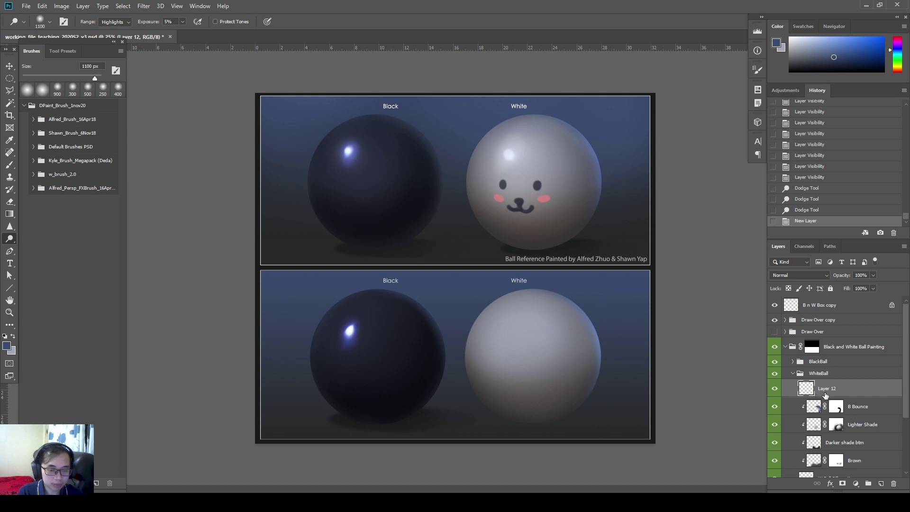
{"action": "left_click", "coordinate": [826, 397], "text": "alt"}
{"action": "key", "text": "b"}
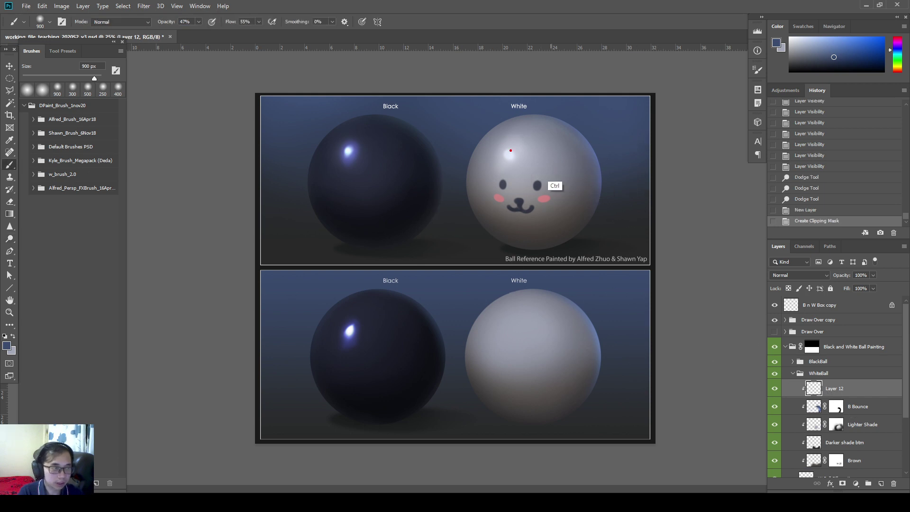
Sample the white ball's light grey and paint a soft highlight spot on its upper-left area with a 400 px brush
{"action": "mouse_move", "coordinate": [503, 146]}
{"action": "left_mouse_down"}
{"action": "mouse_move", "coordinate": [525, 156]}
{"action": "mouse_move", "coordinate": [503, 153]}
{"action": "left_mouse_up"}
{"action": "key", "text": "Escape"}
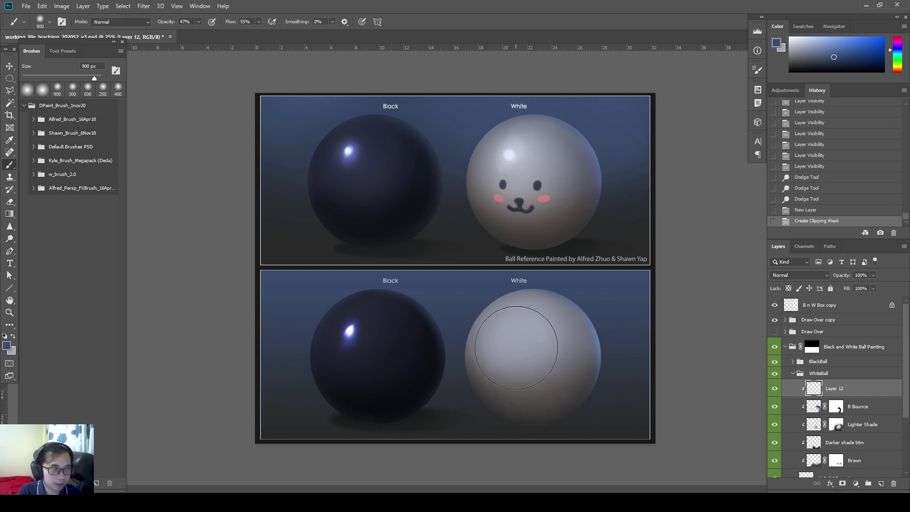
{"action": "left_click", "coordinate": [523, 337], "text": "alt"}
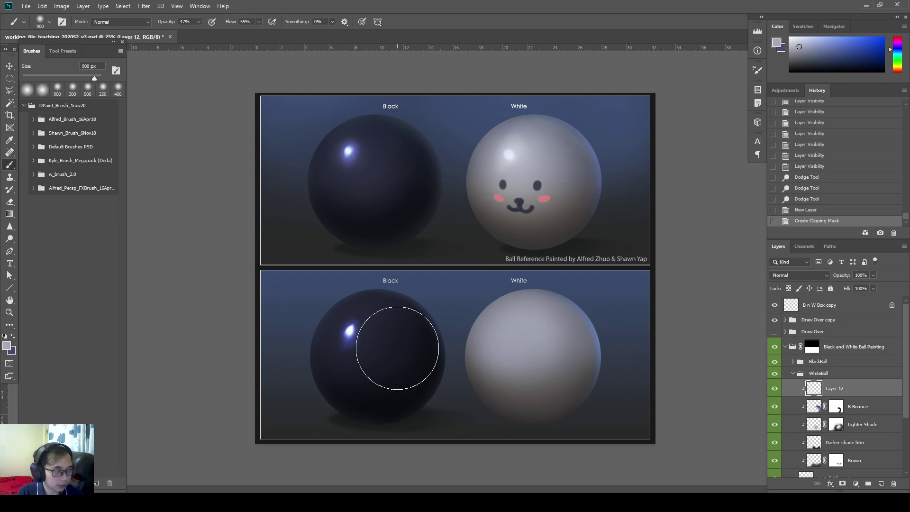
{"action": "key", "text": "bracketleft"}
{"action": "key", "text": "bracketleft"}
{"action": "key", "text": "bracketleft"}
{"action": "key", "text": "bracketleft"}
{"action": "key", "text": "bracketleft"}
{"action": "key", "text": "bracketleft"}
{"action": "key", "text": "bracketleft"}
{"action": "key", "text": "bracketleft"}
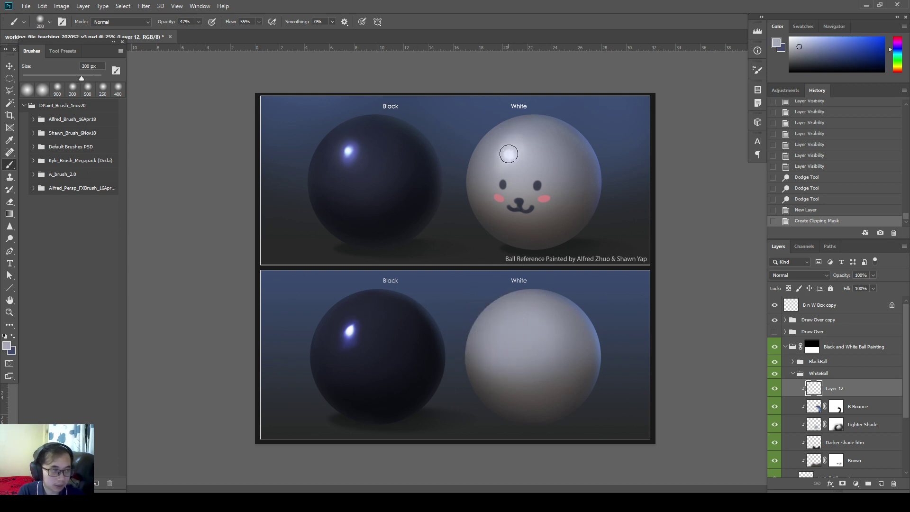
{"action": "key", "text": "bracketright"}
{"action": "key", "text": "bracketright"}
{"action": "key", "text": "bracketright"}
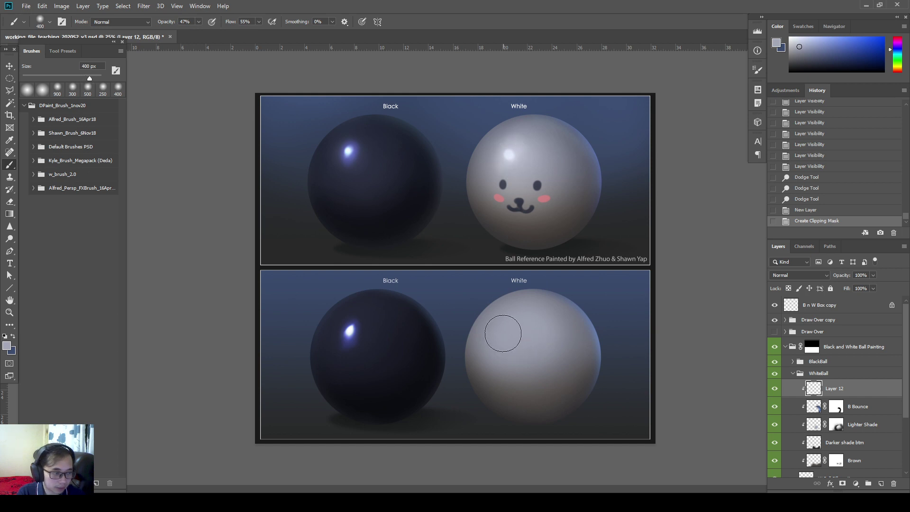
{"action": "left_click_drag", "start_coordinate": [503, 333], "coordinate": [548, 336]}
{"action": "key", "text": "ctrl+2"}
{"action": "key", "text": "Escape"}
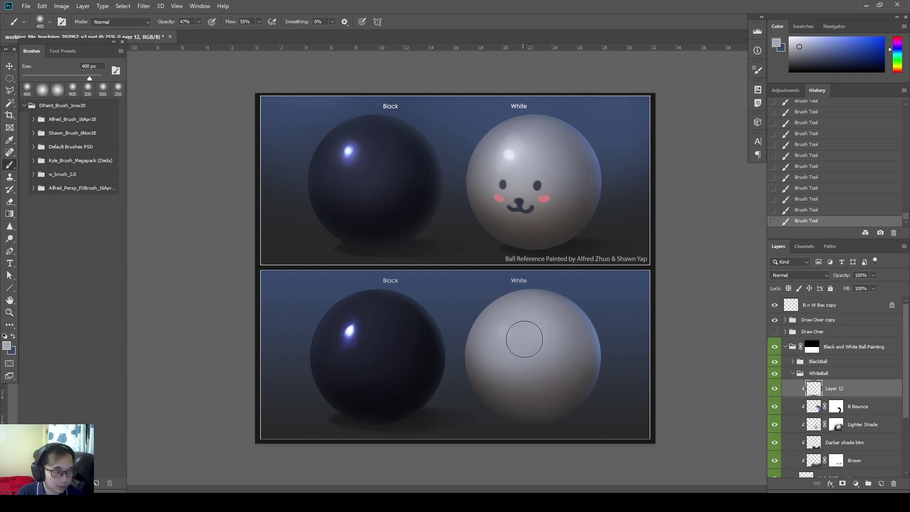
Set the blend mode of the highlight's Layer 12 to Color Dodge
{"action": "left_click", "coordinate": [824, 275]}
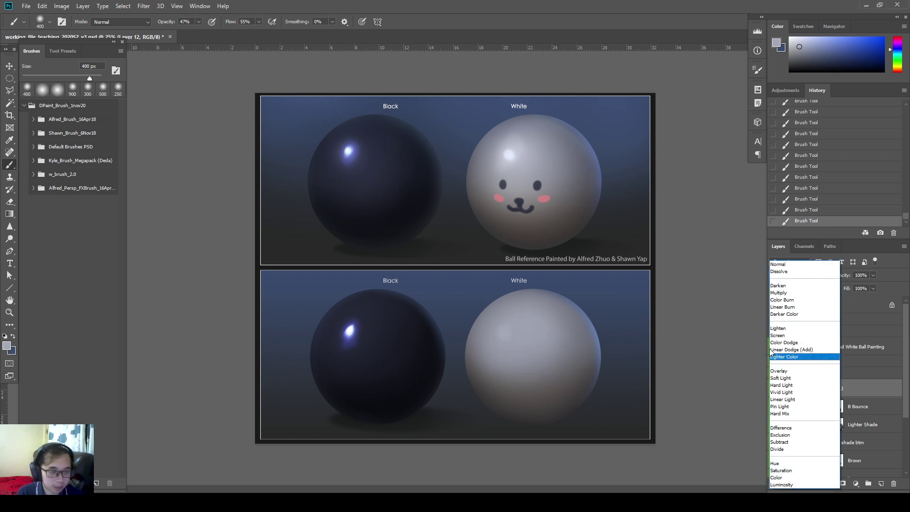
{"action": "left_click", "coordinate": [806, 330]}
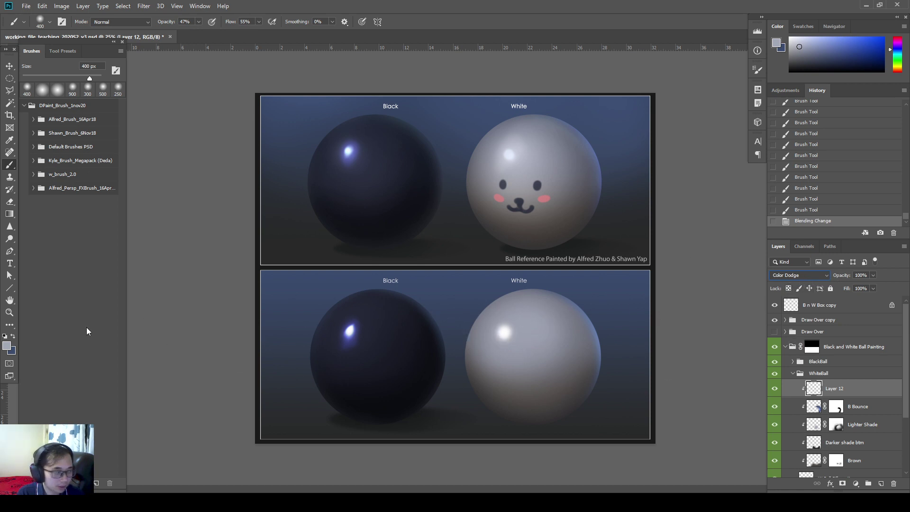
{"action": "key", "text": "ctrl+alt"}
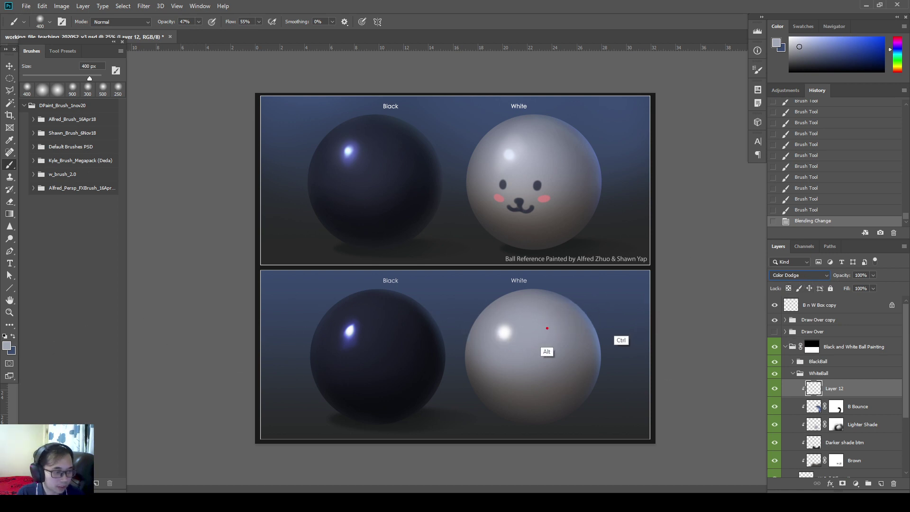
{"action": "mouse_move", "coordinate": [530, 333]}
{"action": "left_mouse_down"}
{"action": "mouse_move", "coordinate": [545, 319]}
{"action": "mouse_move", "coordinate": [545, 334]}
{"action": "left_mouse_up"}
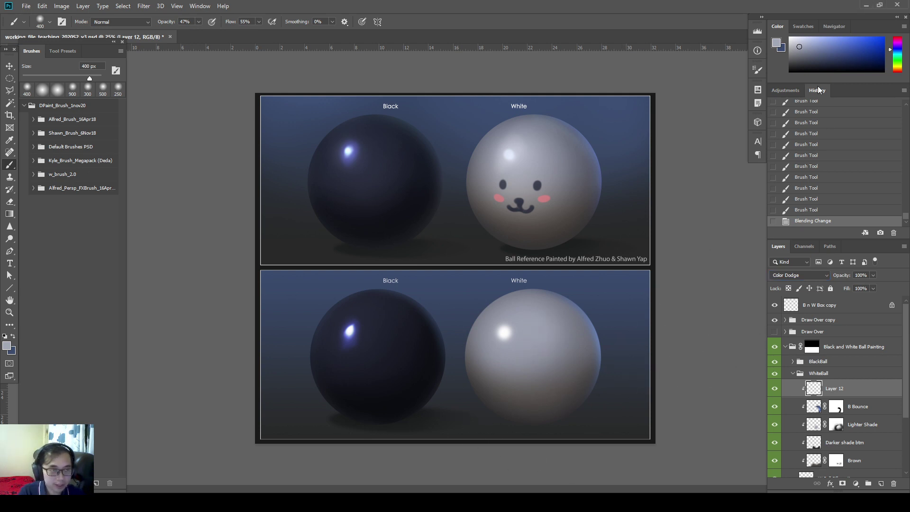
Collapse the WhiteBall group, hide and reshow it to check the whole ball, and expand it again
{"action": "left_click", "coordinate": [796, 378]}
{"action": "left_click", "coordinate": [793, 373]}
{"action": "left_click", "coordinate": [774, 373]}
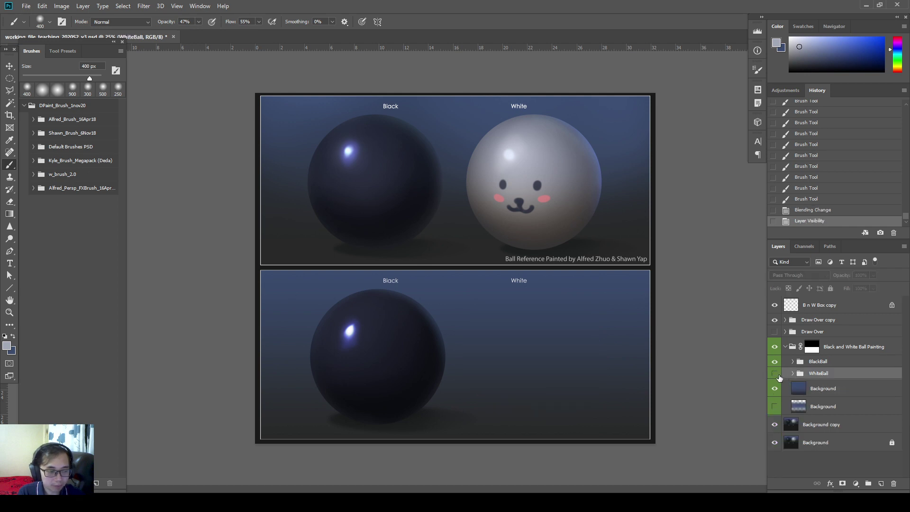
{"action": "left_click", "coordinate": [775, 373]}
{"action": "left_click", "coordinate": [793, 374]}
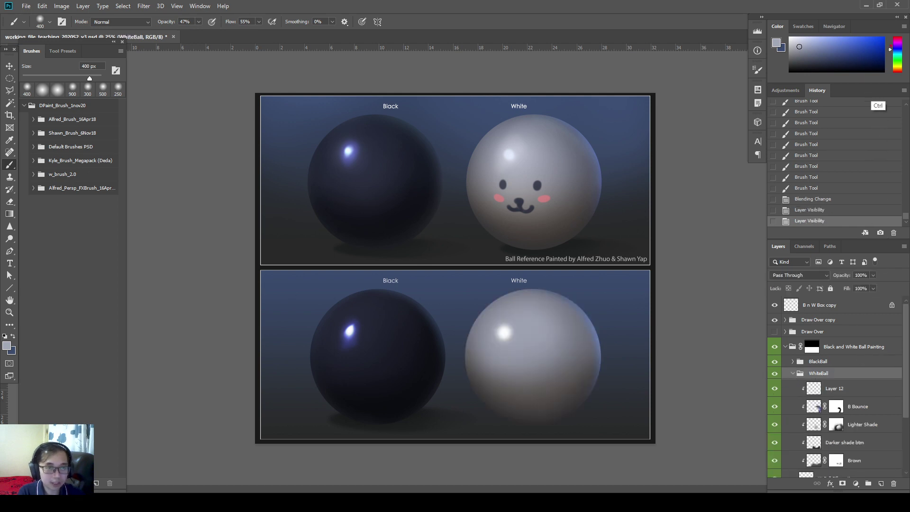
{"action": "left_click_drag", "start_coordinate": [794, 41], "coordinate": [879, 65]}
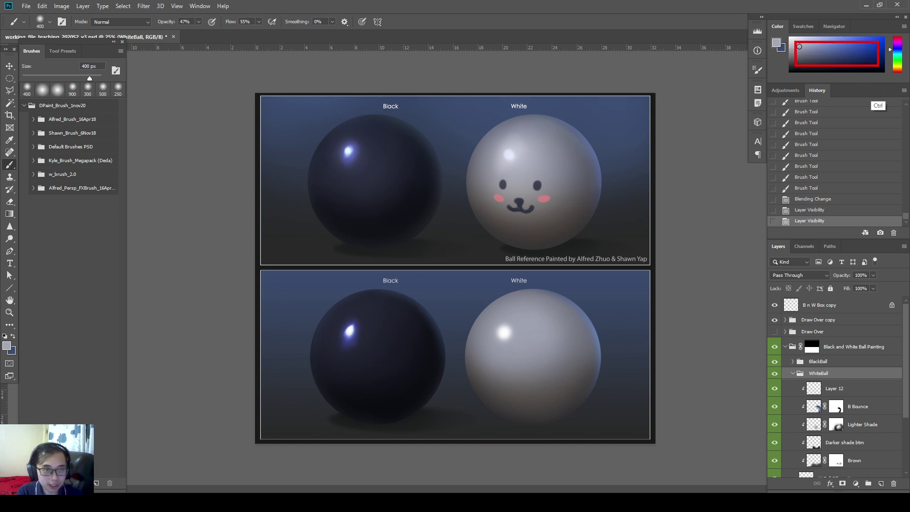
{"action": "key", "text": "alt"}
{"action": "mouse_move", "coordinate": [799, 46]}
{"action": "left_mouse_down"}
{"action": "mouse_move", "coordinate": [815, 53]}
{"action": "mouse_move", "coordinate": [806, 62]}
{"action": "left_mouse_up"}
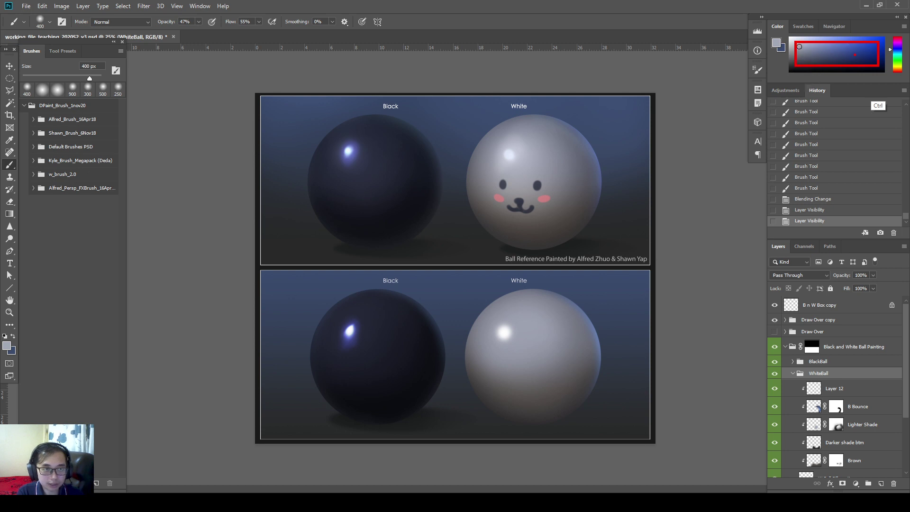
{"action": "key", "text": "Escape"}
Examine the foreground colour's saturation and brightness range in the Color Picker, cancel without changes, and return to the Brush tool
{"action": "left_click", "coordinate": [11, 347]}
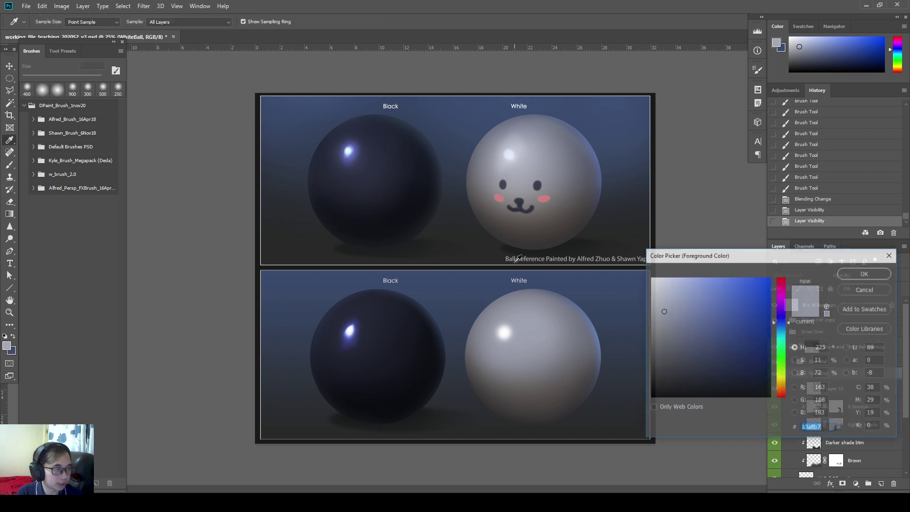
{"action": "mouse_move", "coordinate": [763, 260]}
{"action": "left_mouse_down"}
{"action": "mouse_move", "coordinate": [713, 189]}
{"action": "mouse_move", "coordinate": [706, 109]}
{"action": "mouse_move", "coordinate": [695, 163]}
{"action": "mouse_move", "coordinate": [593, 243]}
{"action": "left_mouse_up"}
{"action": "key", "text": "ctrl"}
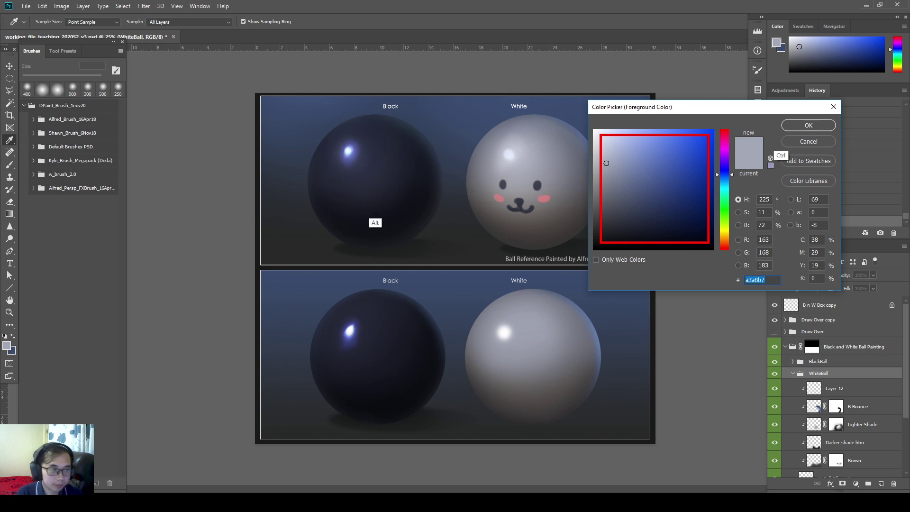
{"action": "left_click_drag", "start_coordinate": [594, 129], "coordinate": [598, 108]}
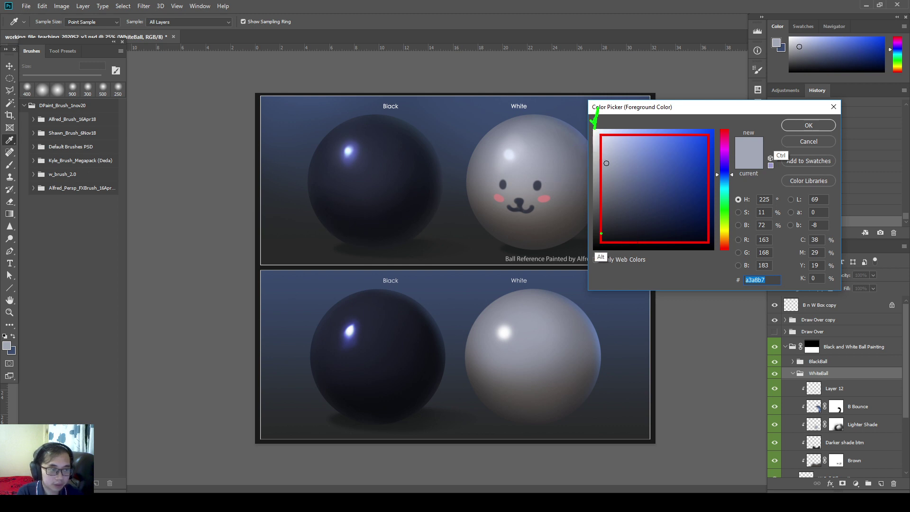
{"action": "left_click_drag", "start_coordinate": [594, 250], "coordinate": [585, 271]}
{"action": "left_click_drag", "start_coordinate": [712, 251], "coordinate": [728, 270]}
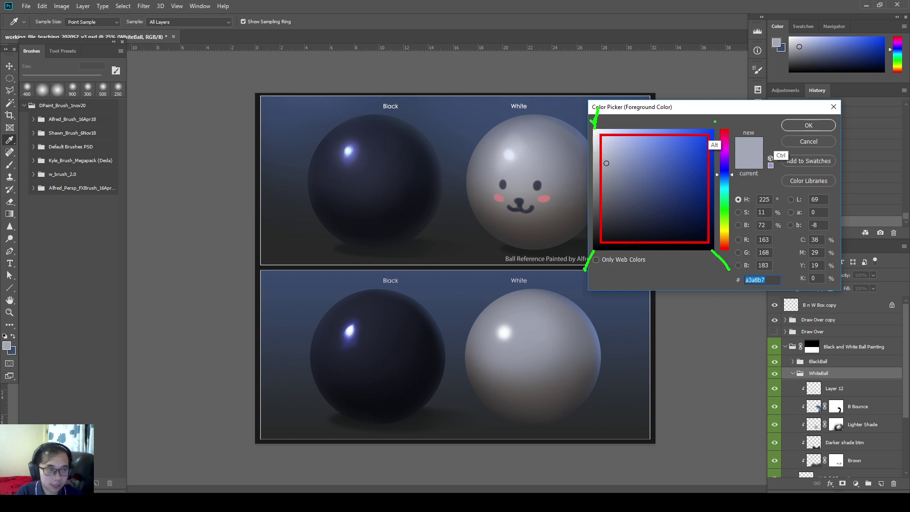
{"action": "left_click_drag", "start_coordinate": [714, 129], "coordinate": [751, 109]}
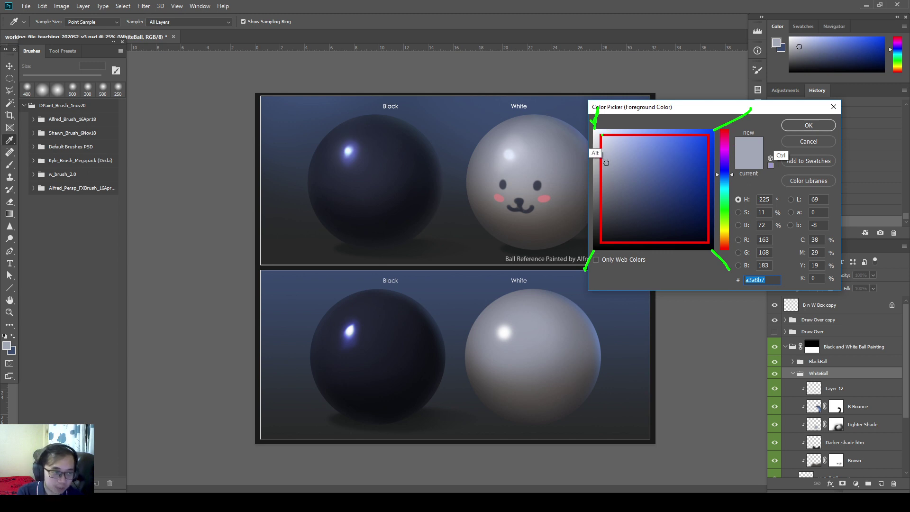
{"action": "left_click_drag", "start_coordinate": [602, 135], "coordinate": [591, 122]}
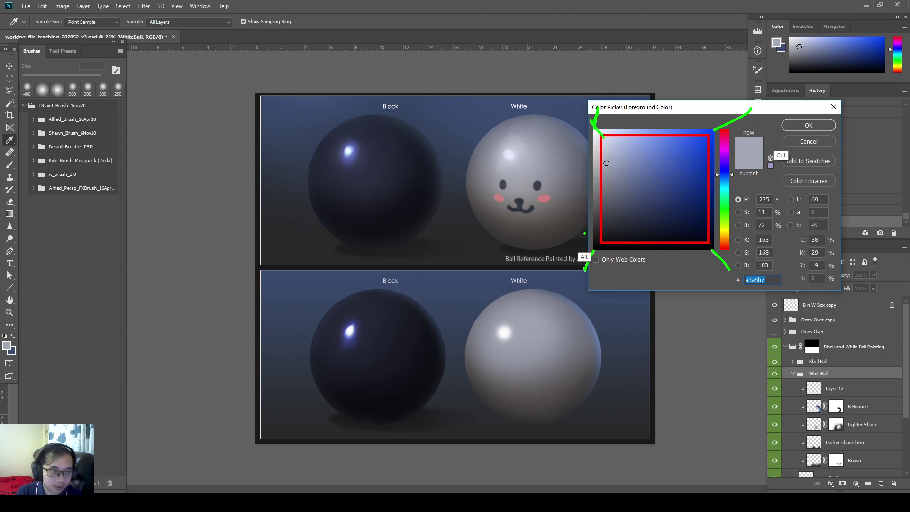
{"action": "left_click", "coordinate": [599, 243]}
{"action": "left_click", "coordinate": [726, 141]}
{"action": "left_click_drag", "start_coordinate": [703, 134], "coordinate": [671, 189]}
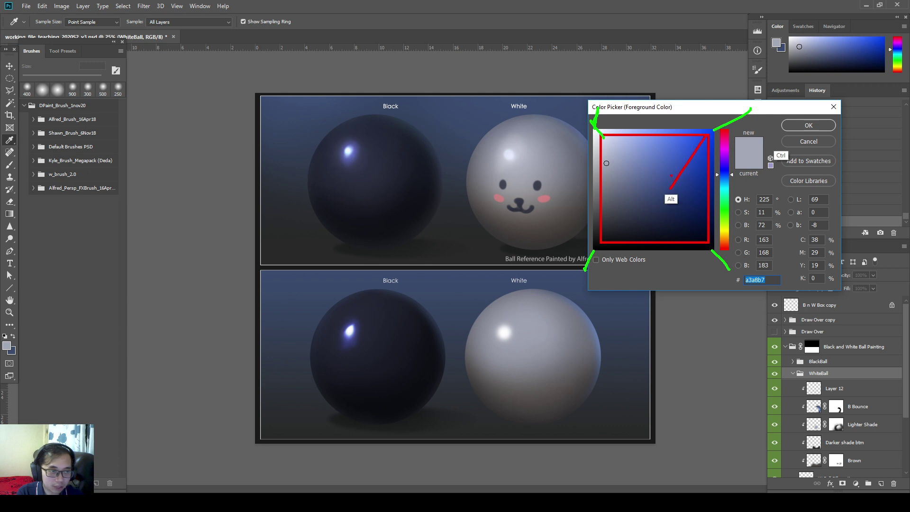
{"action": "left_click_drag", "start_coordinate": [707, 150], "coordinate": [672, 218]}
{"action": "left_click_drag", "start_coordinate": [707, 186], "coordinate": [671, 231]}
{"action": "left_click_drag", "start_coordinate": [612, 131], "coordinate": [594, 158]}
{"action": "left_click_drag", "start_coordinate": [635, 137], "coordinate": [604, 167]}
{"action": "left_click_drag", "start_coordinate": [640, 142], "coordinate": [597, 185]}
{"action": "mouse_move", "coordinate": [650, 153]}
{"action": "left_mouse_down"}
{"action": "mouse_move", "coordinate": [601, 197]}
{"action": "mouse_move", "coordinate": [602, 214]}
{"action": "left_mouse_up"}
{"action": "left_click_drag", "start_coordinate": [666, 176], "coordinate": [599, 226]}
{"action": "key", "text": "Escape"}
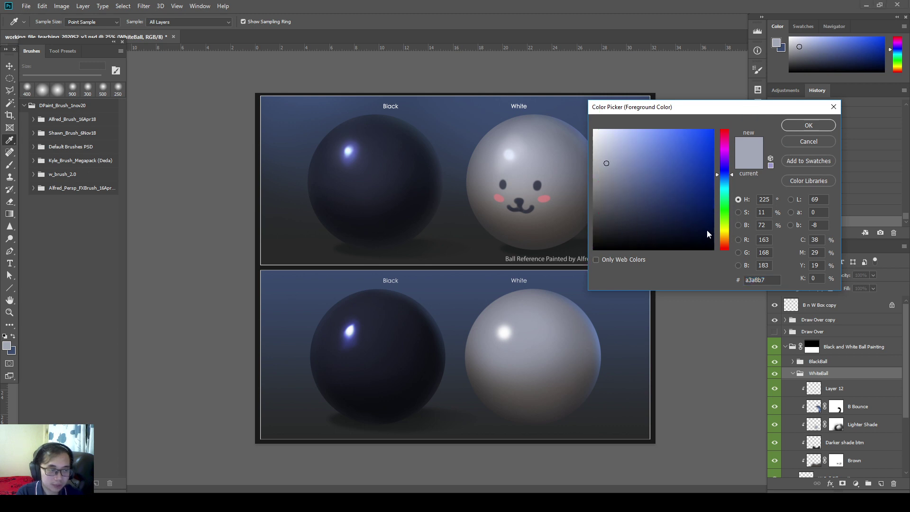
{"action": "key", "text": "ctrl+2"}
{"action": "left_click_drag", "start_coordinate": [533, 350], "coordinate": [586, 267]}
{"action": "left_click", "coordinate": [605, 190]}
{"action": "left_click_drag", "start_coordinate": [606, 190], "coordinate": [615, 176]}
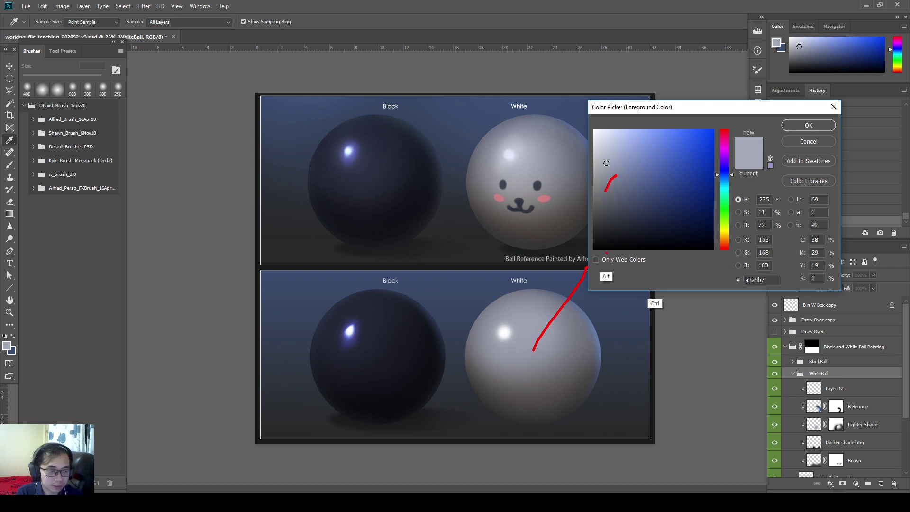
{"action": "left_click", "coordinate": [545, 360]}
{"action": "left_click", "coordinate": [626, 222]}
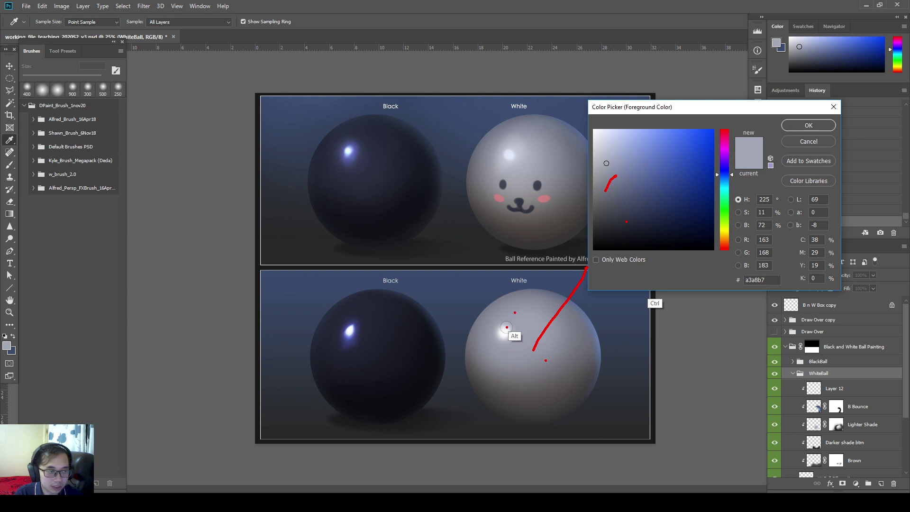
{"action": "left_click", "coordinate": [508, 328]}
{"action": "left_click_drag", "start_coordinate": [507, 327], "coordinate": [527, 300]}
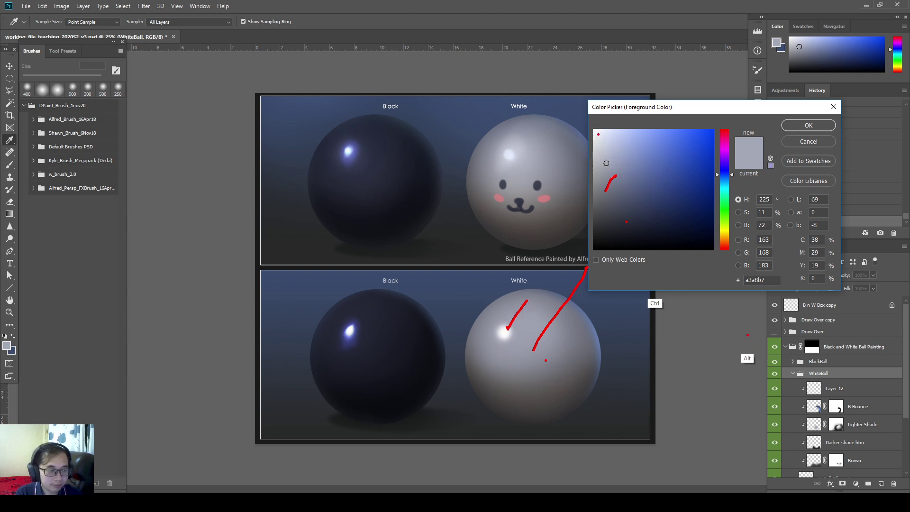
{"action": "left_click_drag", "start_coordinate": [594, 128], "coordinate": [628, 103]}
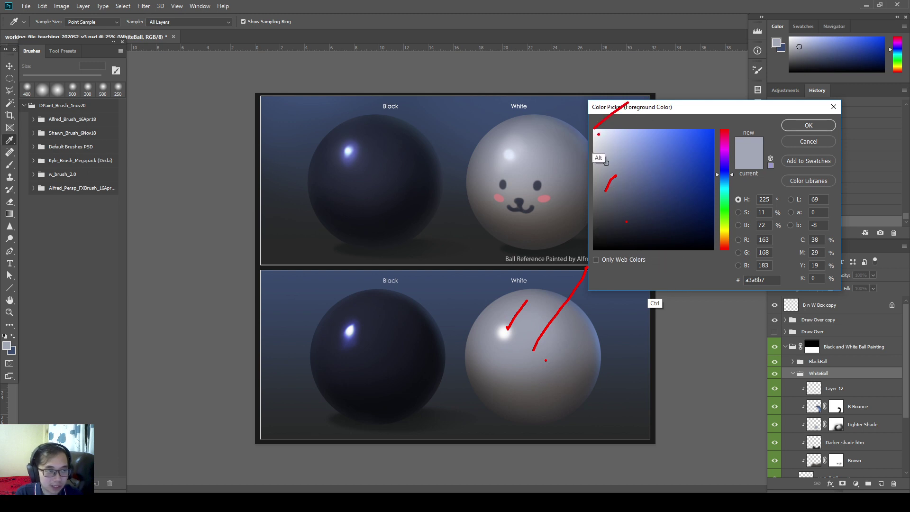
{"action": "left_click_drag", "start_coordinate": [594, 128], "coordinate": [654, 120]}
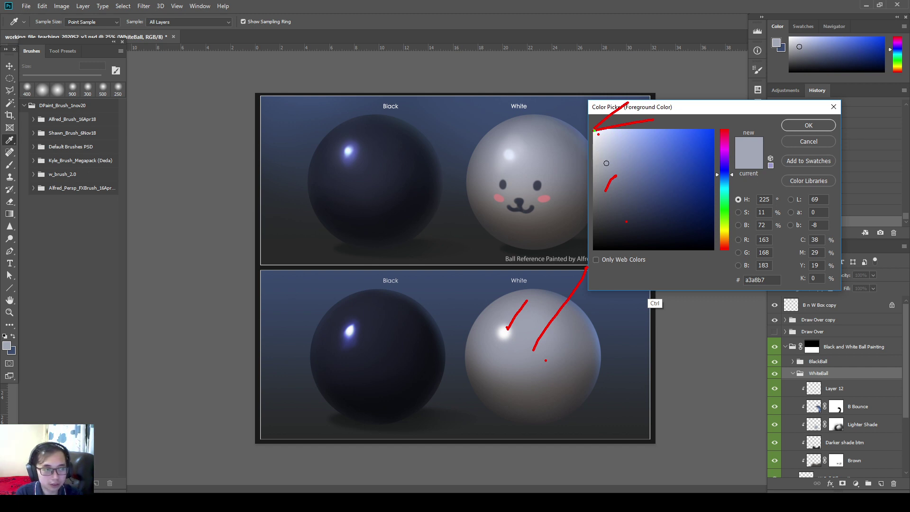
{"action": "mouse_move", "coordinate": [594, 129]}
{"action": "left_mouse_down"}
{"action": "mouse_move", "coordinate": [654, 142]}
{"action": "mouse_move", "coordinate": [709, 216]}
{"action": "mouse_move", "coordinate": [716, 250]}
{"action": "left_mouse_up"}
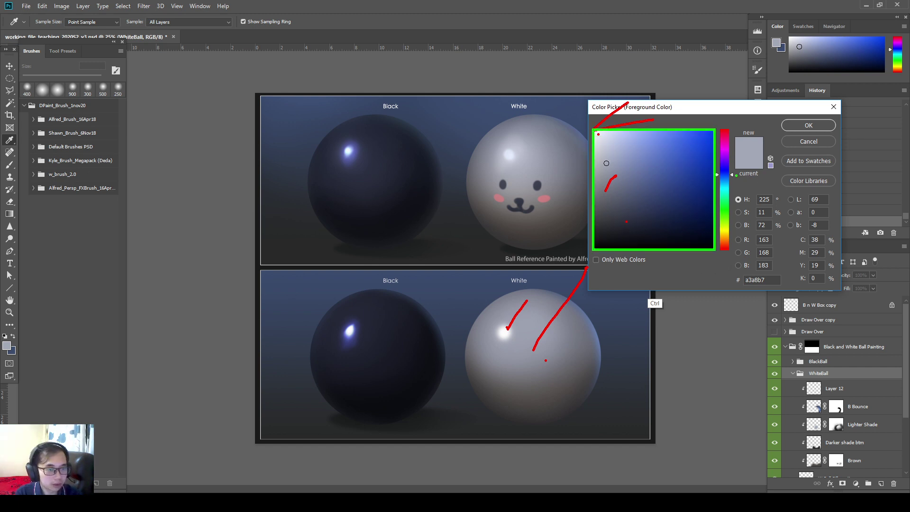
{"action": "key", "text": "ctrl+z"}
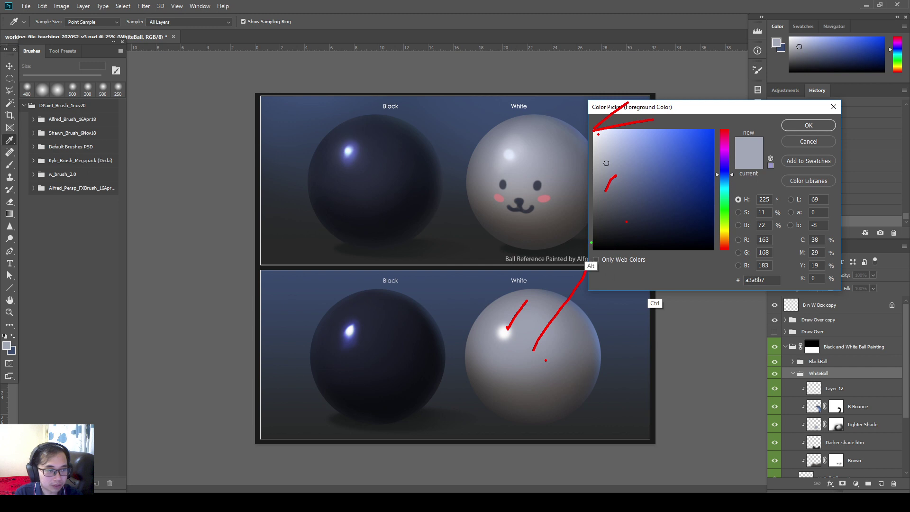
{"action": "left_click_drag", "start_coordinate": [593, 250], "coordinate": [624, 220]}
{"action": "left_click_drag", "start_coordinate": [593, 129], "coordinate": [649, 111]}
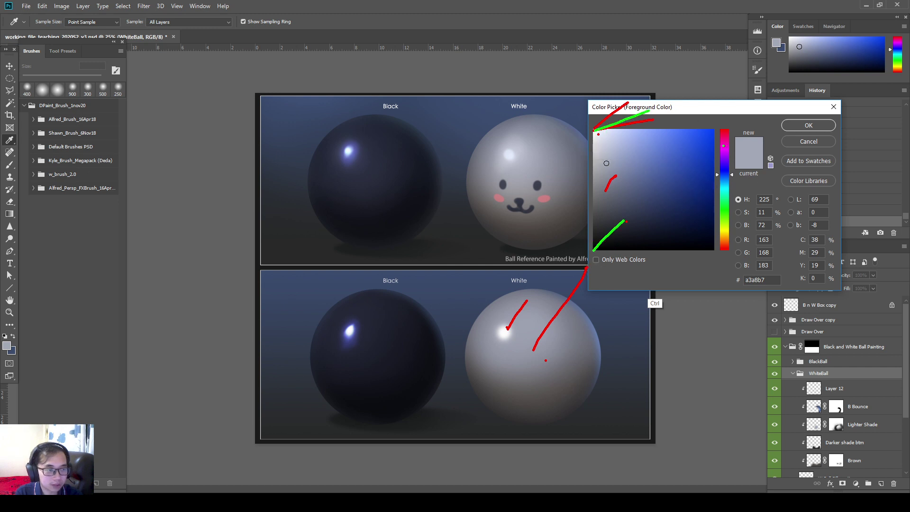
{"action": "key", "text": "ctrl+z"}
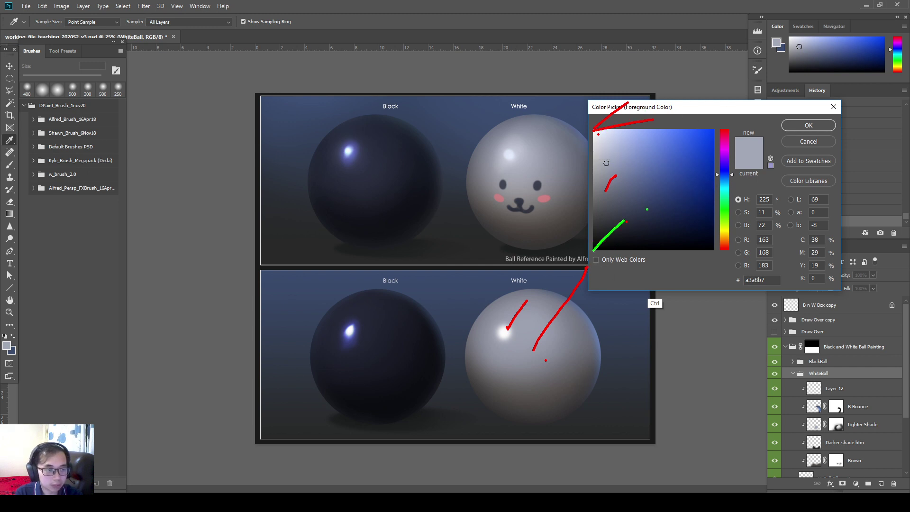
{"action": "left_click_drag", "start_coordinate": [715, 129], "coordinate": [751, 109]}
{"action": "left_click", "coordinate": [714, 250]}
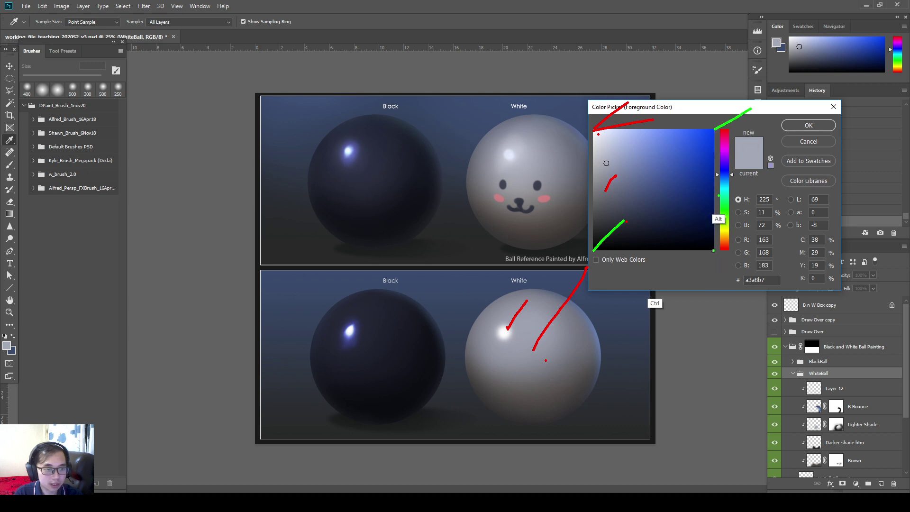
{"action": "mouse_move", "coordinate": [707, 134]}
{"action": "left_mouse_down"}
{"action": "mouse_move", "coordinate": [630, 223]}
{"action": "mouse_move", "coordinate": [600, 241]}
{"action": "left_mouse_up"}
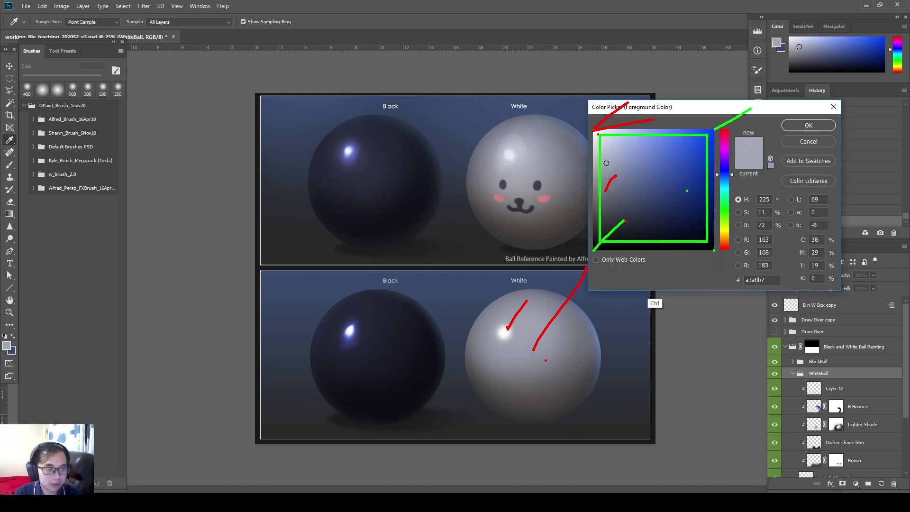
{"action": "left_click_drag", "start_coordinate": [706, 134], "coordinate": [598, 241]}
{"action": "key", "text": "ctrl+z"}
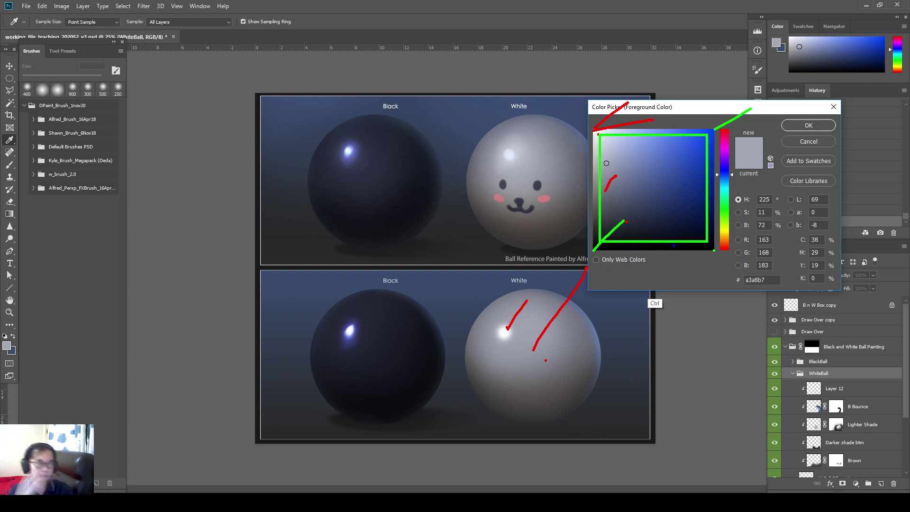
{"action": "key", "text": "Escape"}
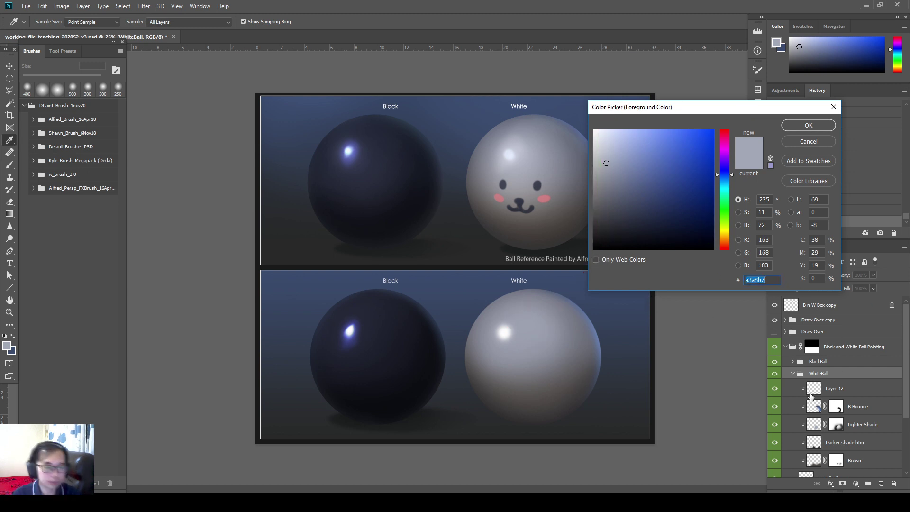
{"action": "left_click", "coordinate": [811, 141]}
{"action": "key", "text": "b"}
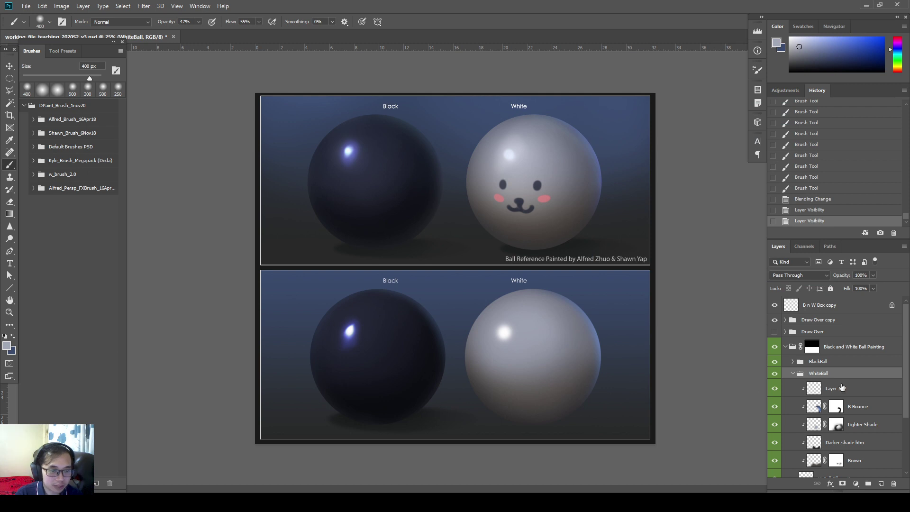
Select Layer 12 and hide and reshow it to compare the white ball with and without the soft highlight
{"action": "left_click", "coordinate": [841, 388]}
{"action": "left_click", "coordinate": [774, 388]}
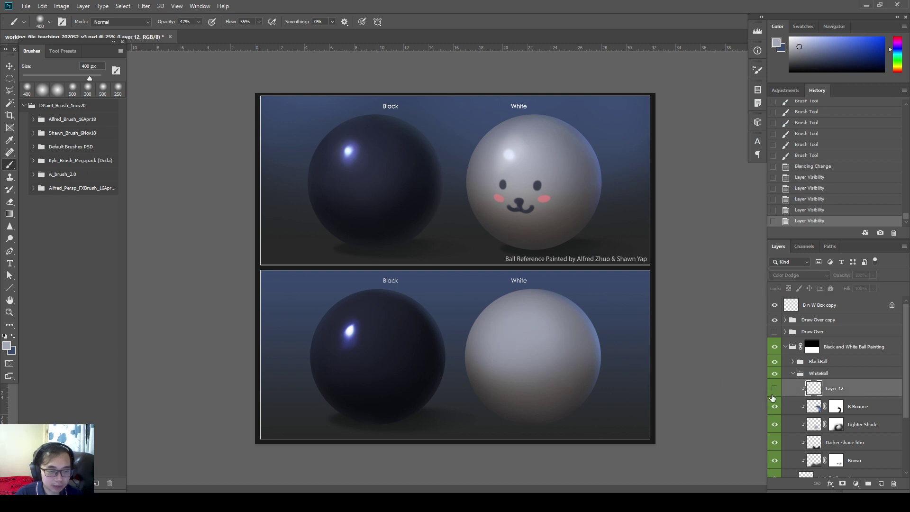
{"action": "left_click", "coordinate": [774, 389]}
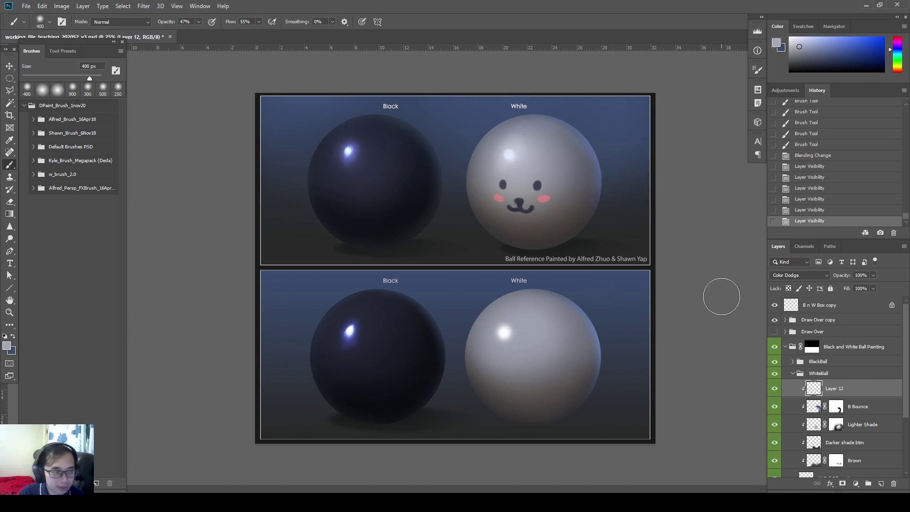
{"action": "left_click", "coordinate": [774, 389]}
{"action": "left_click", "coordinate": [774, 389]}
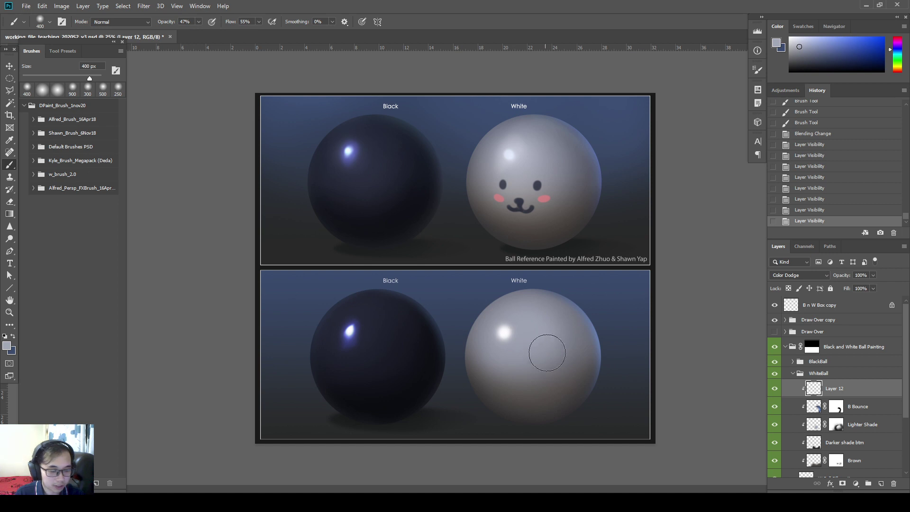
Raise the brush hardness and replace the soft highlight's Layer 12 with a new empty layer at the top of the WhiteBall group
{"action": "key", "text": "shift+]"}
{"action": "key", "text": "shift+]"}
{"action": "key", "text": "shift+]"}
{"action": "key", "text": "shift+]"}
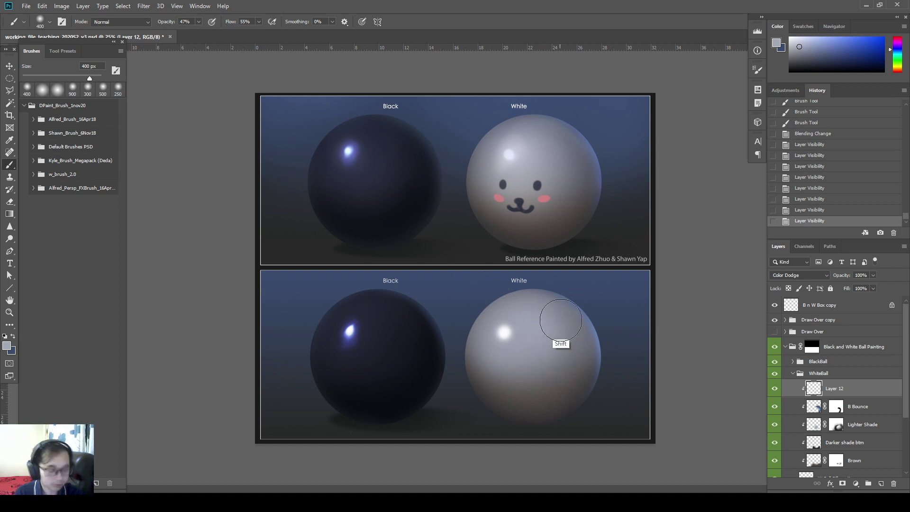
{"action": "key", "text": "Delete"}
{"action": "left_click", "coordinate": [881, 484]}
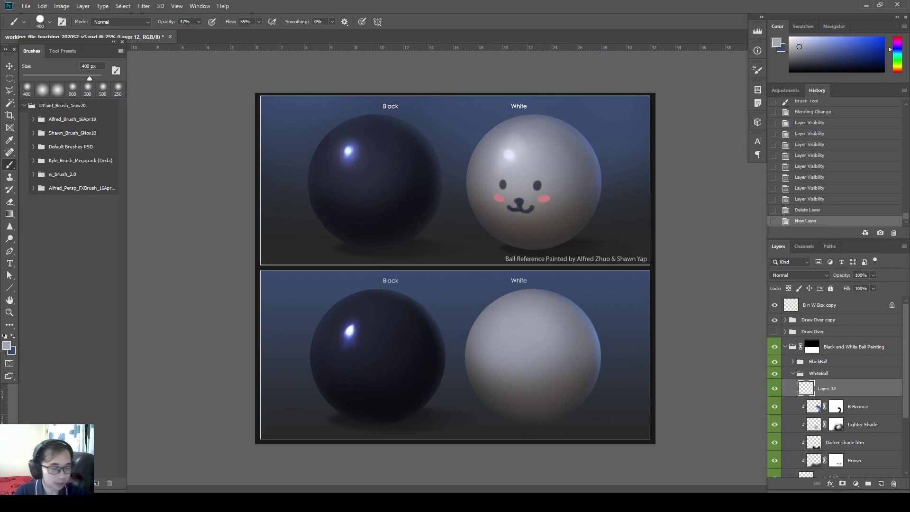
Switch to XnView's Photoshop shortcut chart, outline the keys for increasing brush hardness, and clear the markings
{"action": "key", "text": "alt+Tab"}
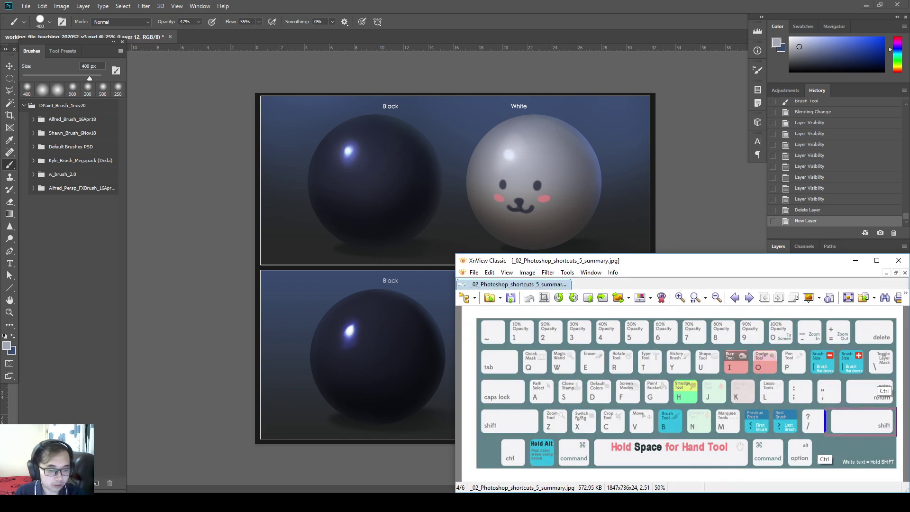
{"action": "left_click_drag", "start_coordinate": [825, 435], "coordinate": [826, 436]}
{"action": "left_click_drag", "start_coordinate": [865, 348], "coordinate": [838, 374]}
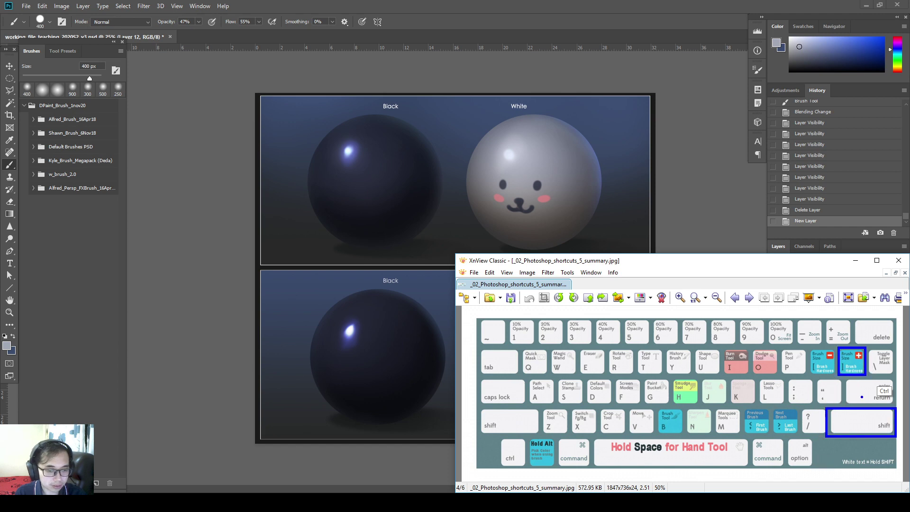
{"action": "key", "text": "Escape"}
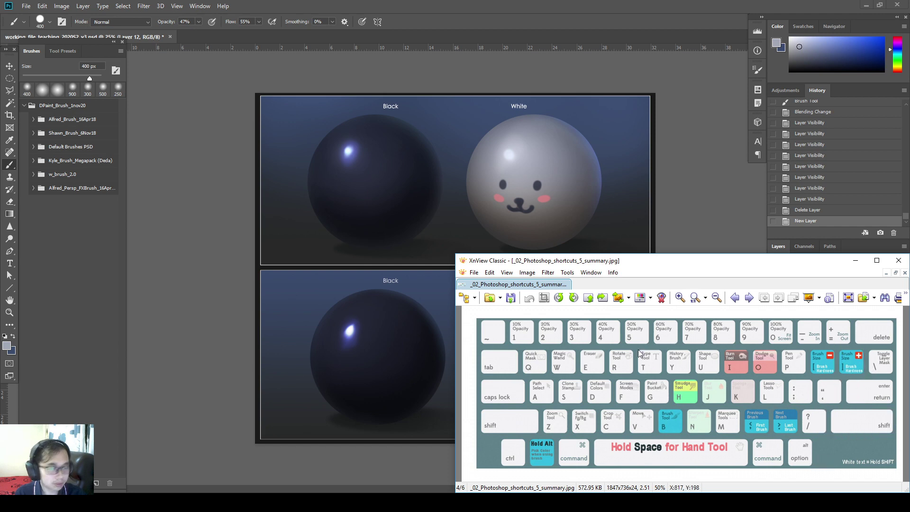
Choose the Hard Round 13 pixels brush from the Alfred_Brush_16Apr18 set and enlarge it to 125 px
{"action": "left_click", "coordinate": [33, 120]}
{"action": "left_click", "coordinate": [88, 135]}
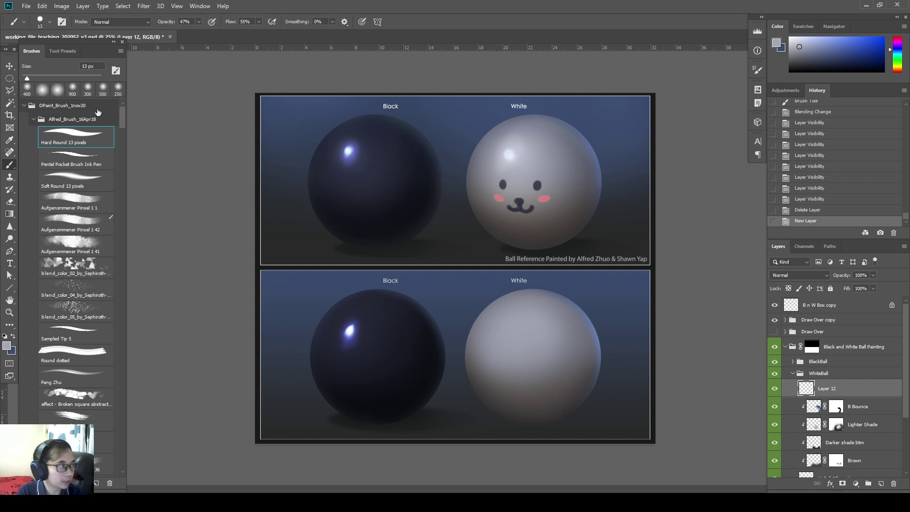
{"action": "left_click", "coordinate": [588, 319]}
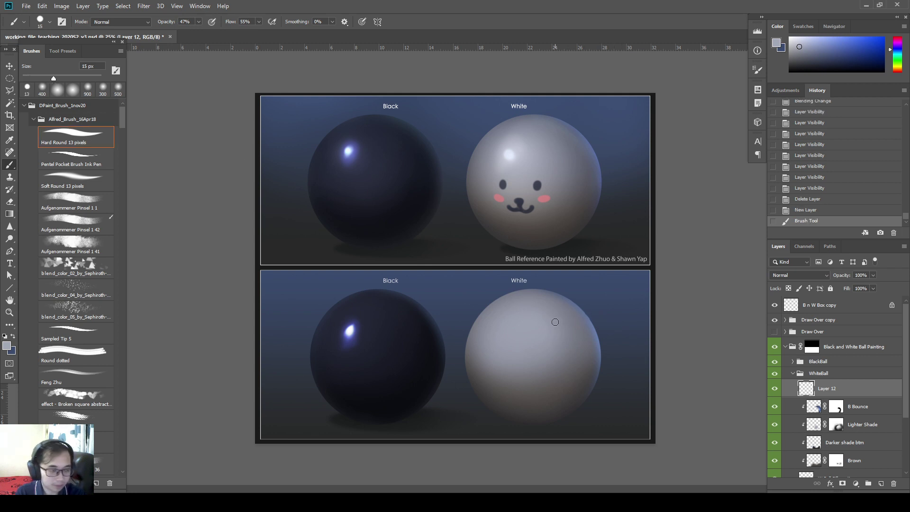
{"action": "key", "text": "]"}
{"action": "key", "text": "]"}
{"action": "key", "text": "]"}
{"action": "key", "text": "]"}
{"action": "key", "text": "]"}
{"action": "key", "text": "]"}
{"action": "key", "text": "]"}
{"action": "key", "text": "]"}
{"action": "key", "text": "]"}
{"action": "key", "text": "]"}
{"action": "key", "text": "]"}
{"action": "key", "text": "]"}
{"action": "key", "text": "]"}
{"action": "key", "text": "]"}
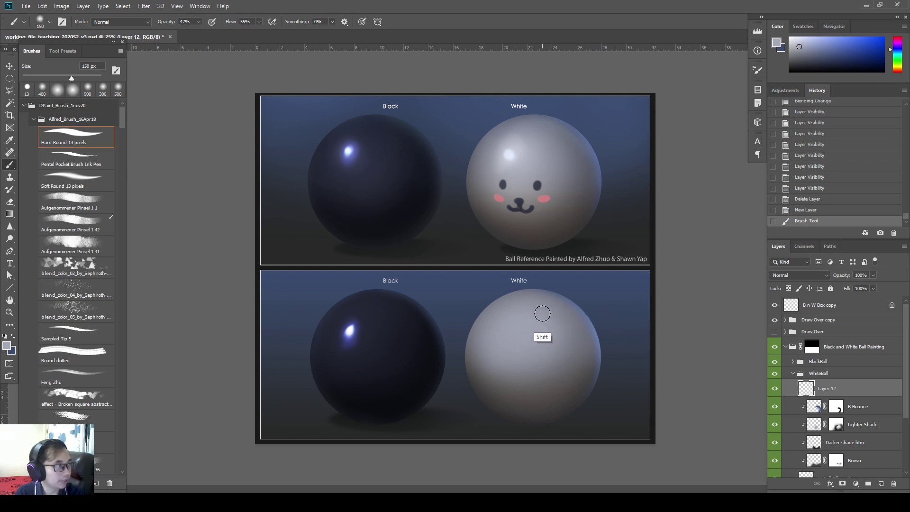
{"action": "key", "text": "bracketleft"}
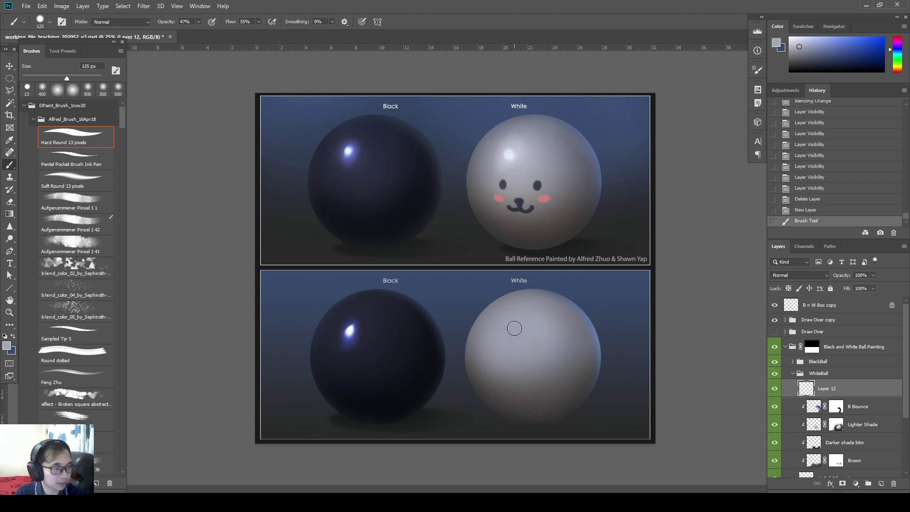
Dab a highlight on the white ball's upper-left area with a 150 px brush and set the layer's blend mode to Color Dodge
{"action": "left_click", "coordinate": [511, 334]}
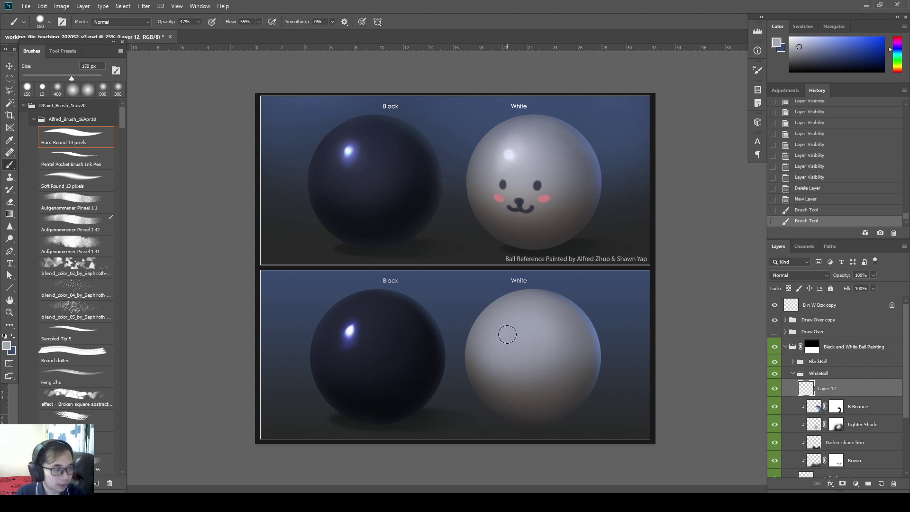
{"action": "left_click", "coordinate": [504, 331]}
{"action": "left_click", "coordinate": [800, 275]}
{"action": "left_click", "coordinate": [808, 343]}
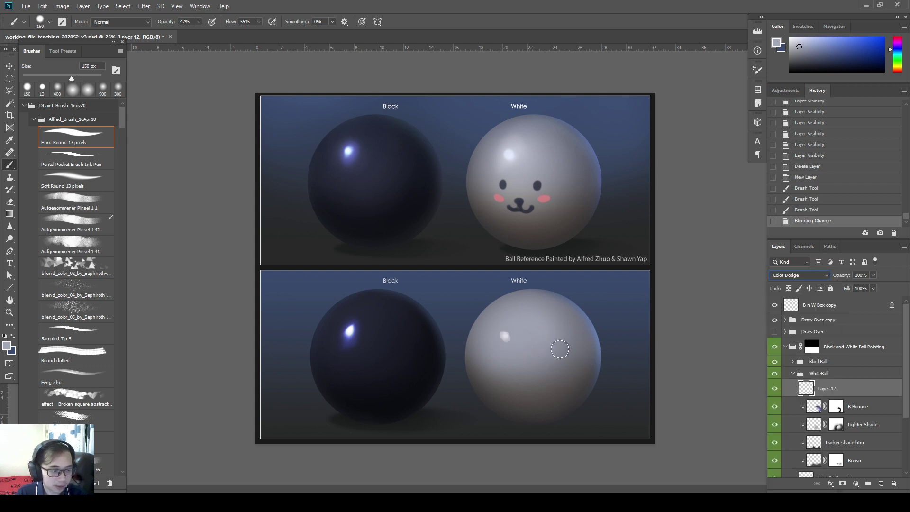
Brighten the white ball's highlight with more 150 px dabs and smudge it with a 300 px Smudge Tool at 80% strength
{"action": "left_click", "coordinate": [505, 335]}
{"action": "left_click", "coordinate": [502, 332]}
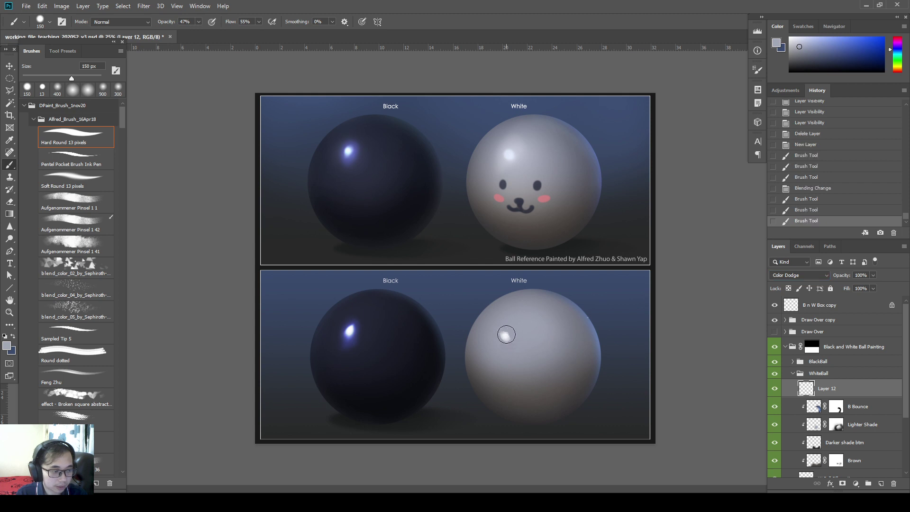
{"action": "left_click", "coordinate": [498, 335]}
{"action": "left_click", "coordinate": [507, 334]}
{"action": "left_click", "coordinate": [509, 333]}
{"action": "key", "text": "r"}
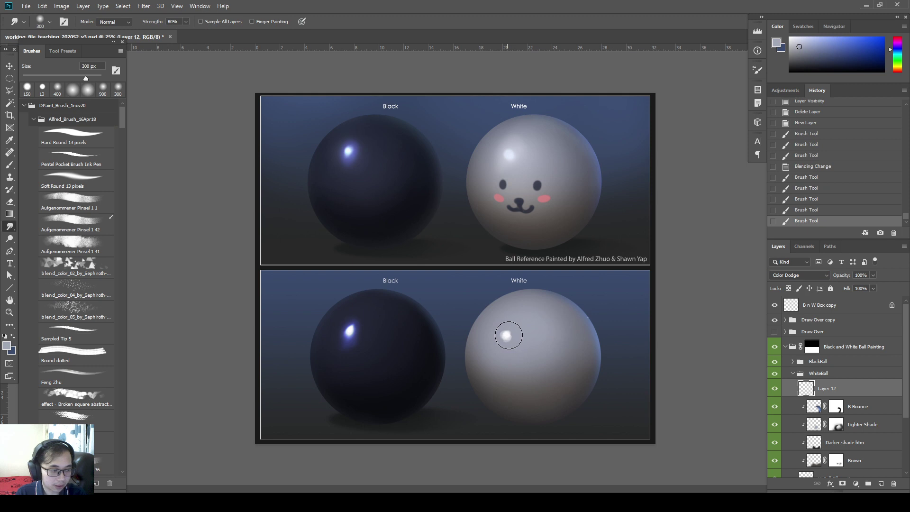
{"action": "left_click_drag", "start_coordinate": [508, 335], "coordinate": [524, 330]}
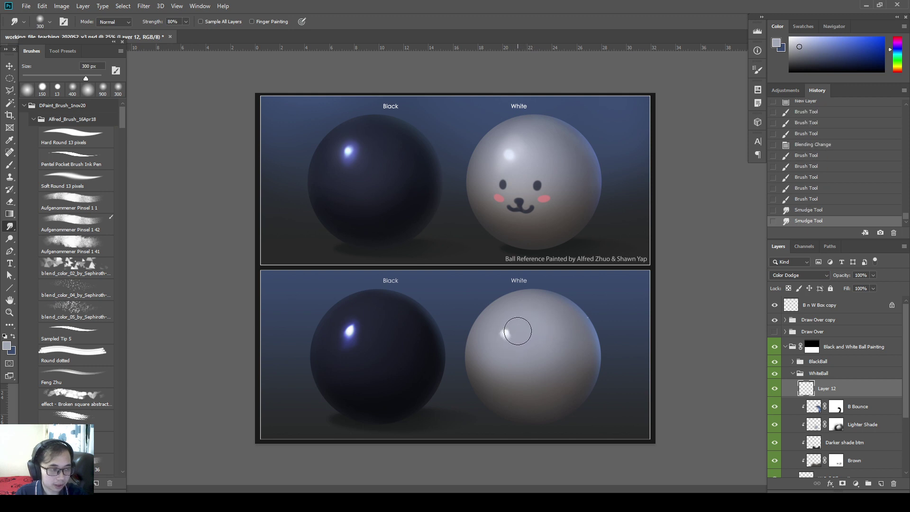
Repaint the smudged highlight on the white ball with 125 px brush dabs, undoing the misplaced ones
{"action": "key", "text": "b"}
{"action": "left_click", "coordinate": [511, 332]}
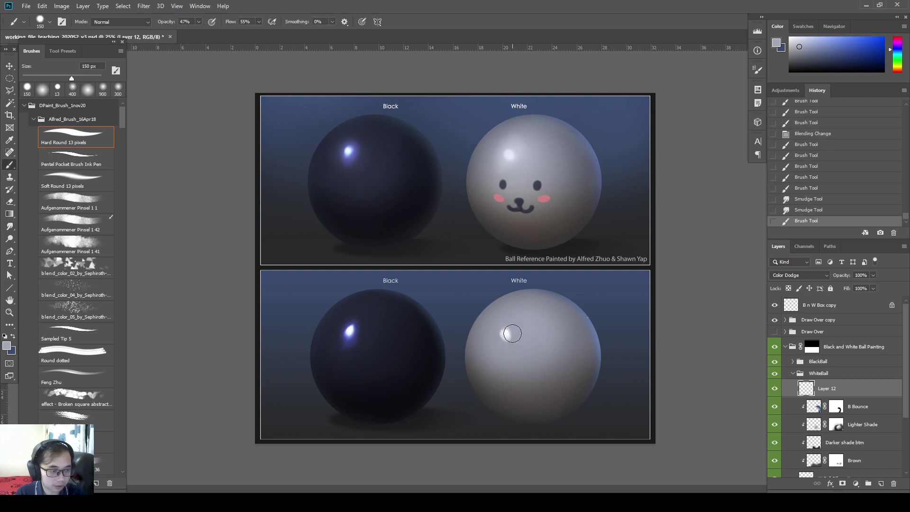
{"action": "key", "text": "ctrl+z"}
{"action": "left_click", "coordinate": [505, 334]}
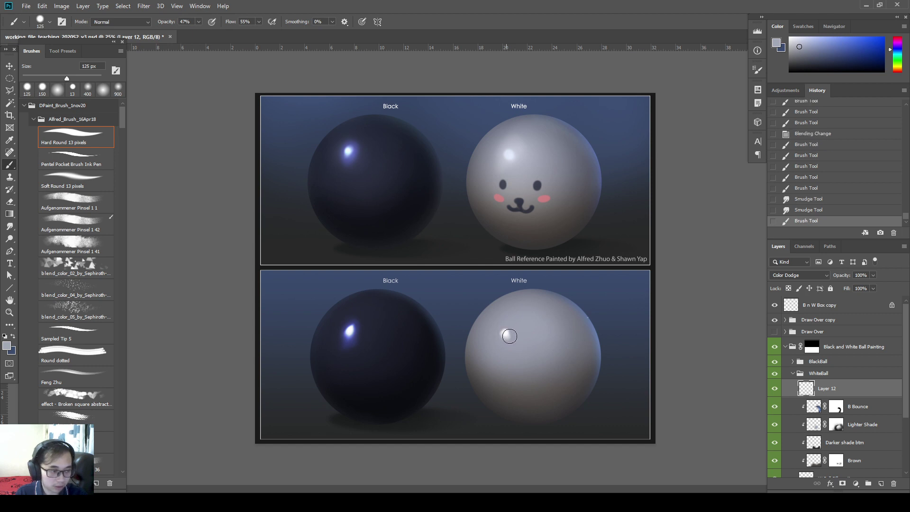
{"action": "left_click", "coordinate": [506, 333]}
{"action": "key", "text": "ctrl+z"}
{"action": "left_click", "coordinate": [506, 334]}
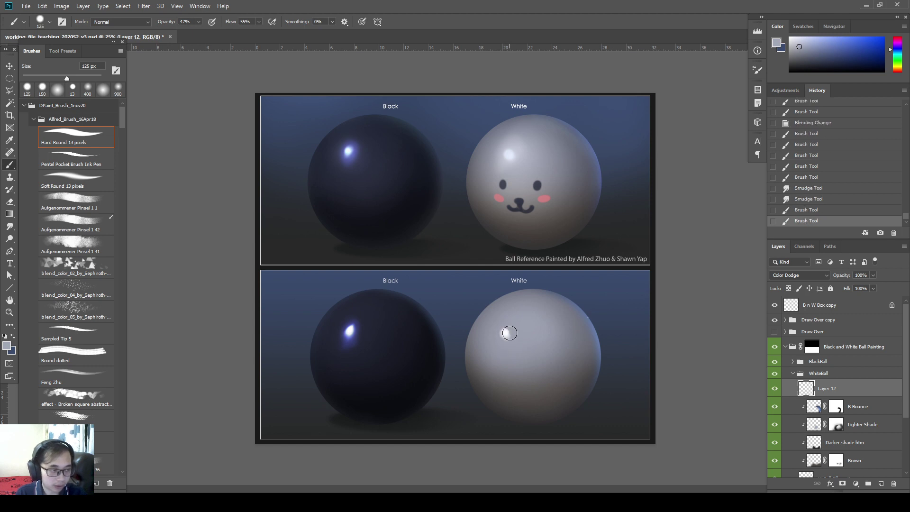
{"action": "left_click", "coordinate": [509, 335]}
{"action": "left_click", "coordinate": [505, 333]}
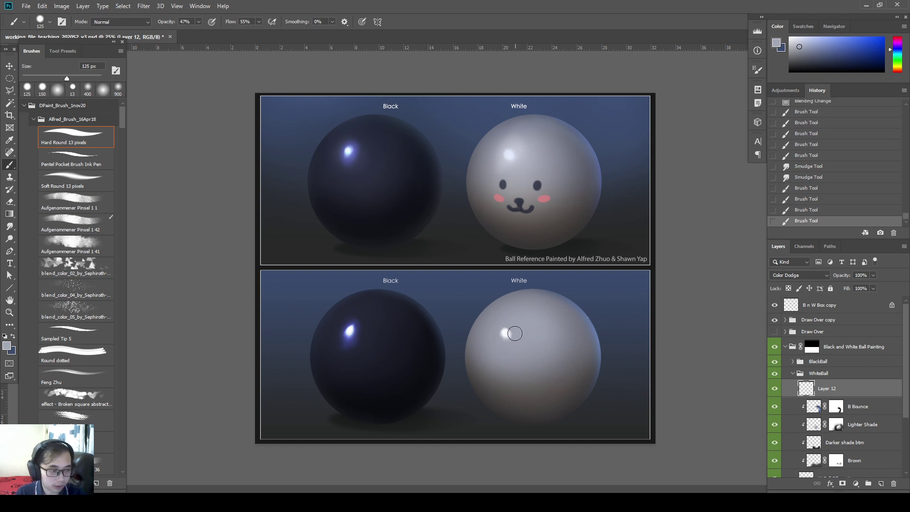
Reshape and soften the edges of the white ball's highlight with the Smudge Tool, enlarging it to 500 px
{"action": "key", "text": "r"}
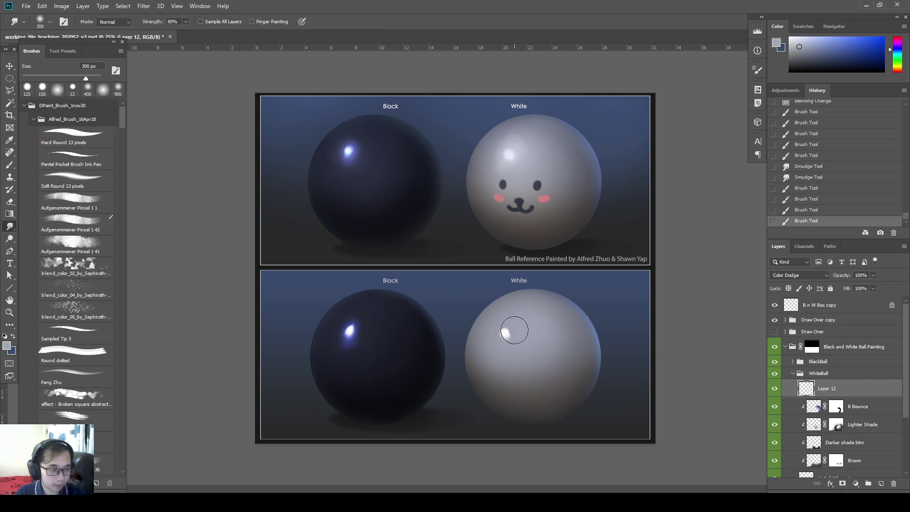
{"action": "mouse_move", "coordinate": [505, 330]}
{"action": "left_mouse_down"}
{"action": "mouse_move", "coordinate": [518, 329]}
{"action": "mouse_move", "coordinate": [503, 332]}
{"action": "left_mouse_up"}
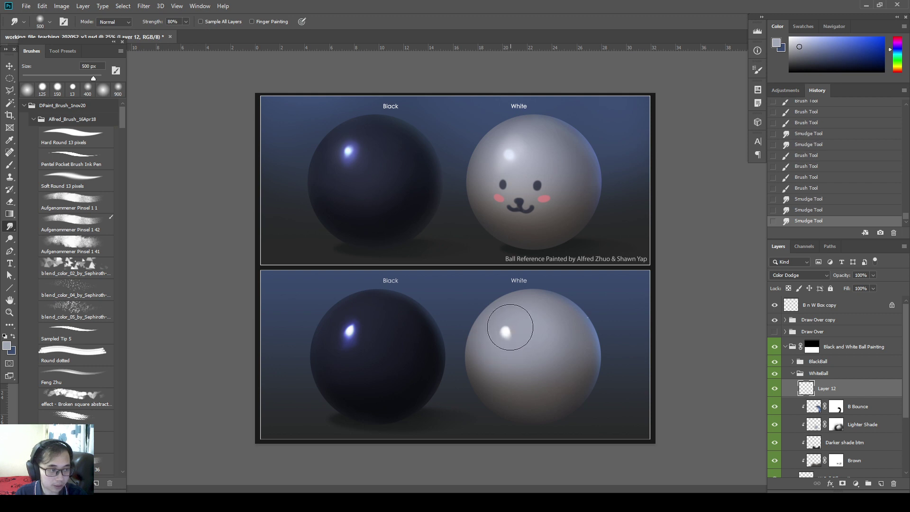
{"action": "left_click_drag", "start_coordinate": [508, 329], "coordinate": [598, 349]}
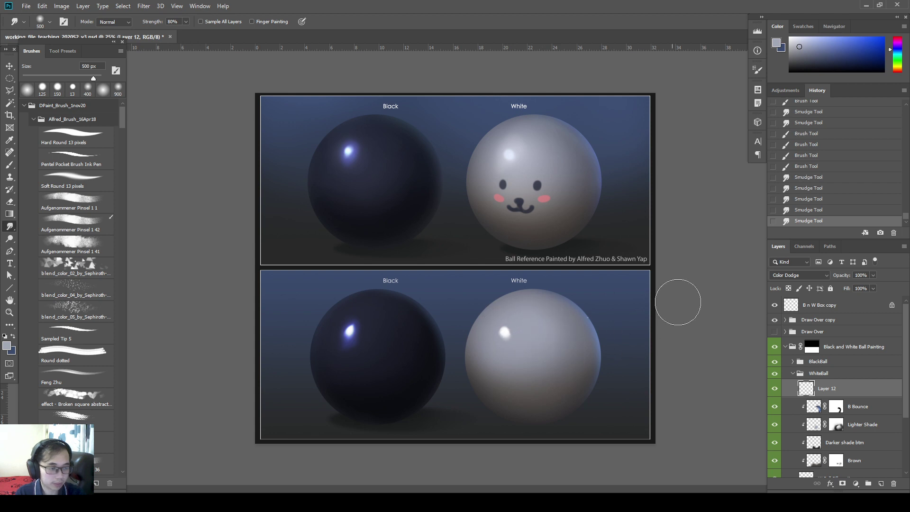
Clip Layer 12 to the layers below and rename it Highlight
{"action": "left_click", "coordinate": [855, 398], "text": "alt"}
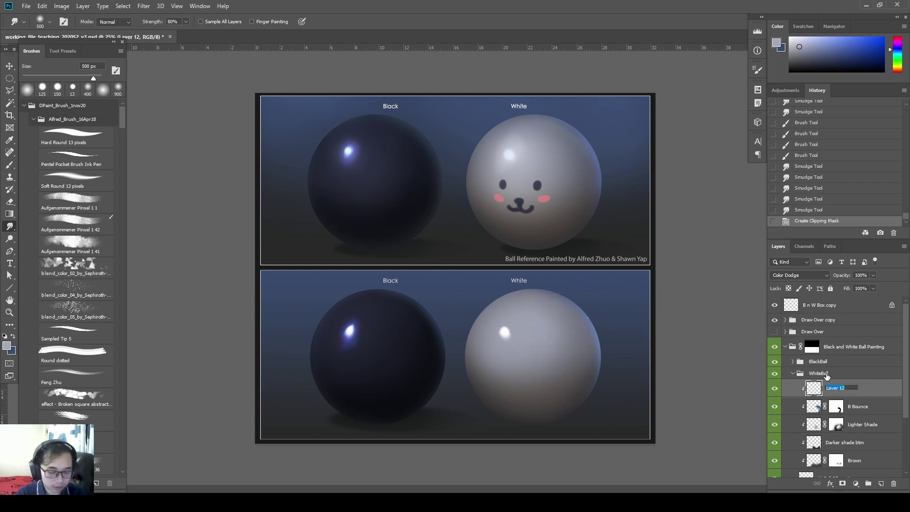
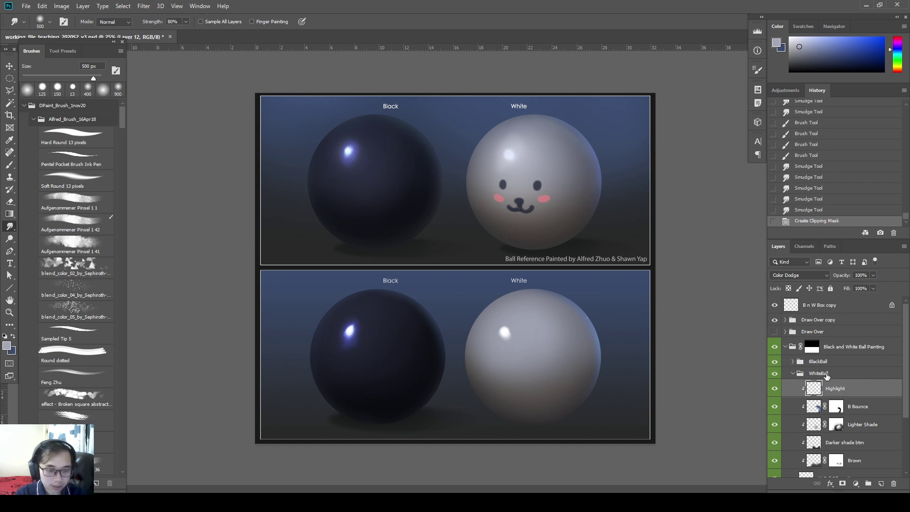
{"action": "key", "text": "Return"}
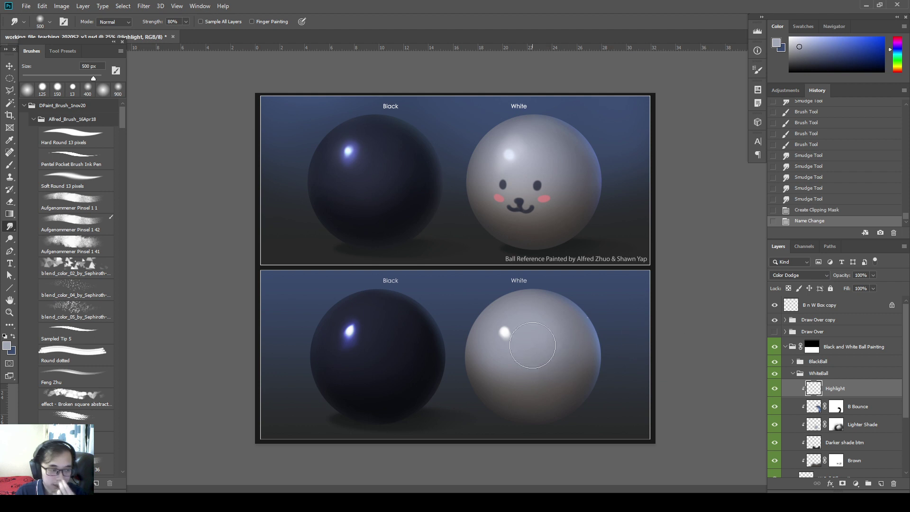
{"action": "left_click_drag", "start_coordinate": [528, 342], "coordinate": [633, 285]}
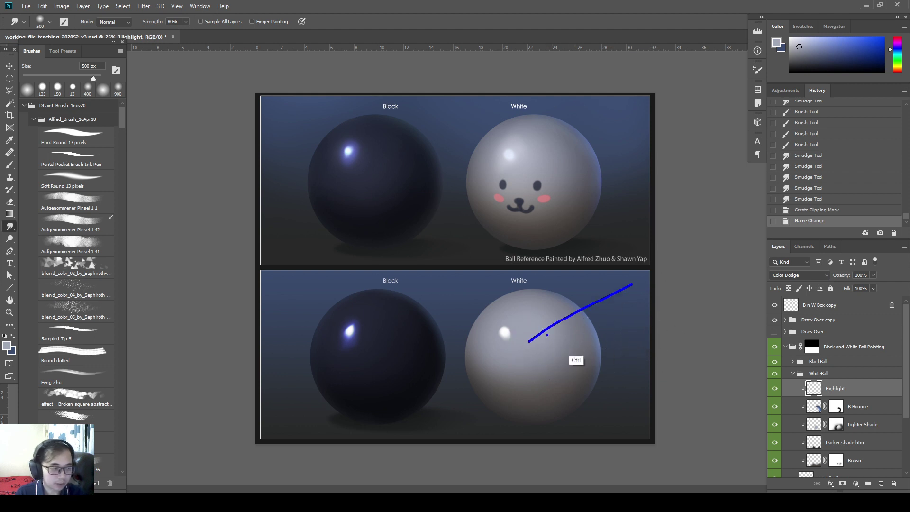
{"action": "key", "text": "Escape"}
Select the W Ball Silhouette layer and prepare the Dodge Tool with a 400 px brush
{"action": "scroll", "coordinate": [804, 359], "scroll_direction": "down", "scroll_amount": 3}
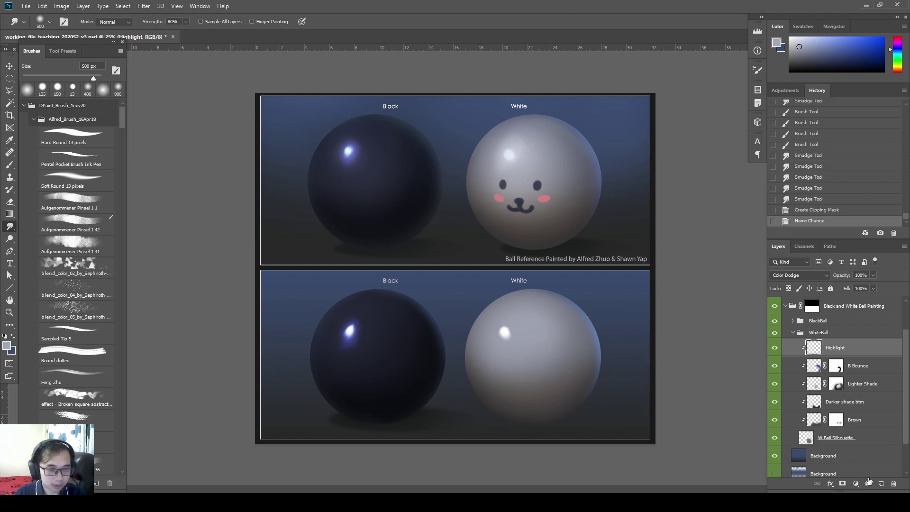
{"action": "key", "text": "b"}
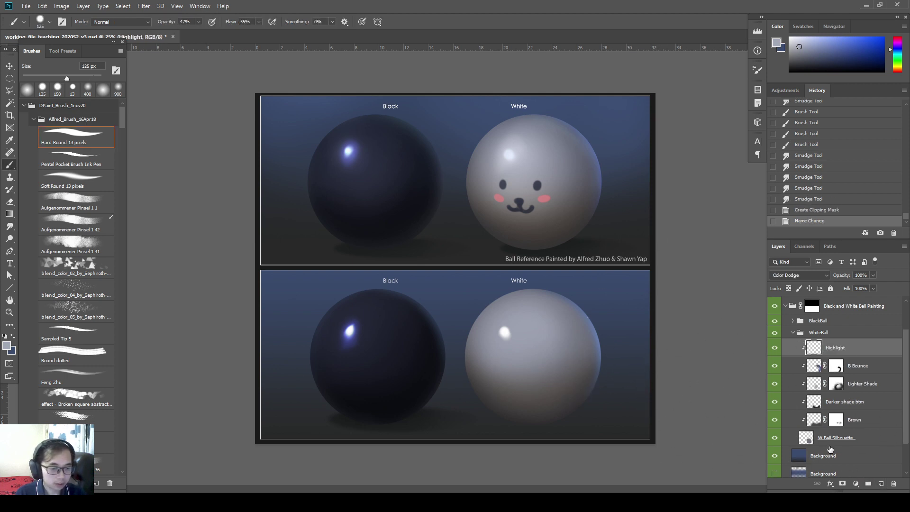
{"action": "left_click", "coordinate": [831, 441]}
{"action": "key", "text": "o"}
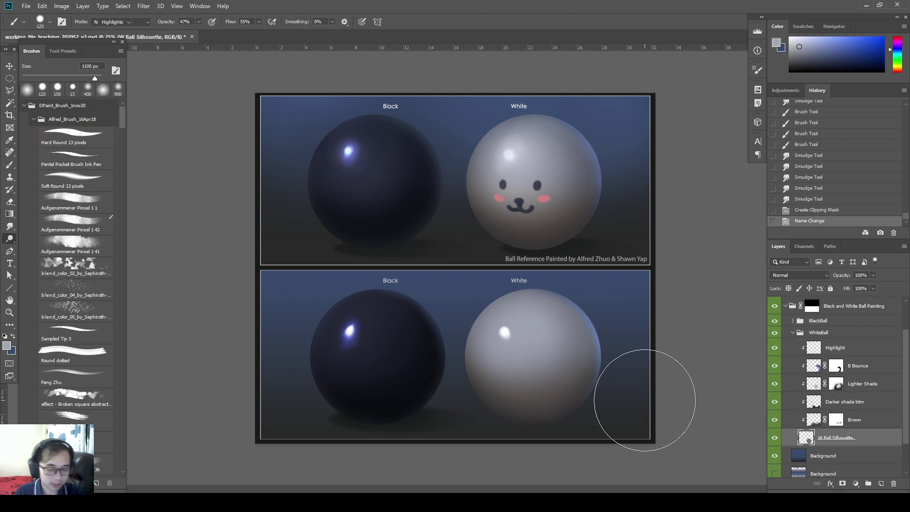
{"action": "key", "text": "bracketleft"}
{"action": "key", "text": "bracketleft"}
{"action": "key", "text": "bracketleft"}
{"action": "key", "text": "bracketleft"}
{"action": "key", "text": "bracketleft"}
{"action": "key", "text": "bracketleft"}
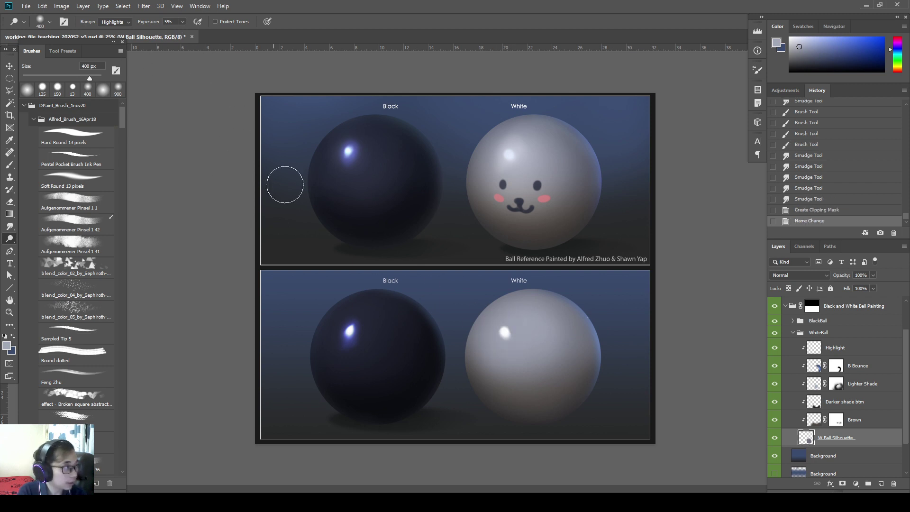
Try to brighten the area around the white ball's highlight with two Dodge Tool strokes, and undo both
{"action": "mouse_move", "coordinate": [521, 319]}
{"action": "left_mouse_down"}
{"action": "mouse_move", "coordinate": [508, 331]}
{"action": "mouse_move", "coordinate": [512, 345]}
{"action": "mouse_move", "coordinate": [510, 327]}
{"action": "left_mouse_up"}
{"action": "left_click", "coordinate": [510, 327]}
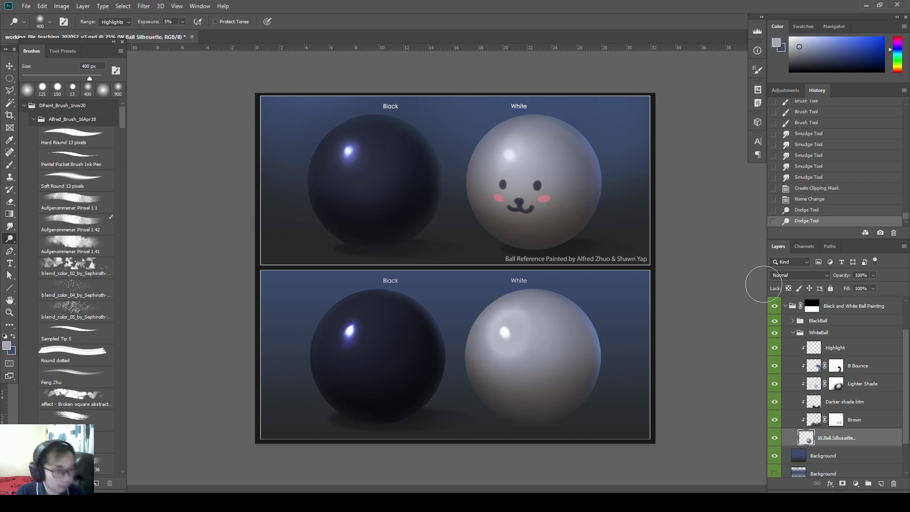
{"action": "key", "text": "ctrl+z"}
{"action": "key", "text": "ctrl+z"}
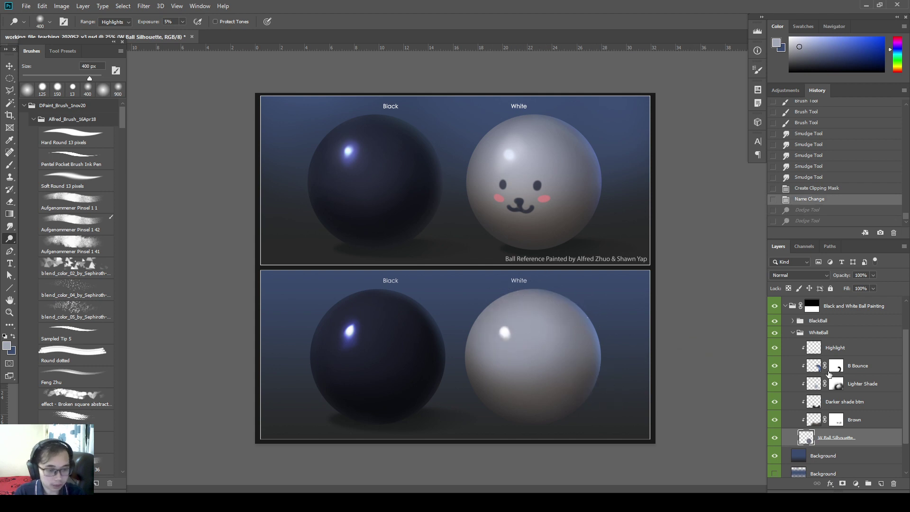
Try one more Dodge Tool dab over the white ball's highlight on the W Ball Silhouette layer and undo it
{"action": "left_click", "coordinate": [508, 326]}
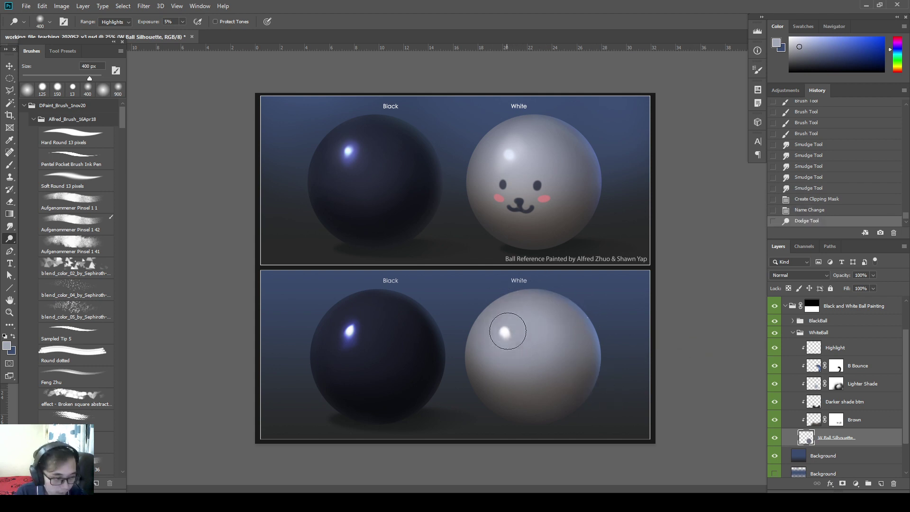
{"action": "key", "text": "ctrl+z"}
Toggle the Highlight layer off and on to compare the white ball with and without its highlight
{"action": "left_click", "coordinate": [837, 353]}
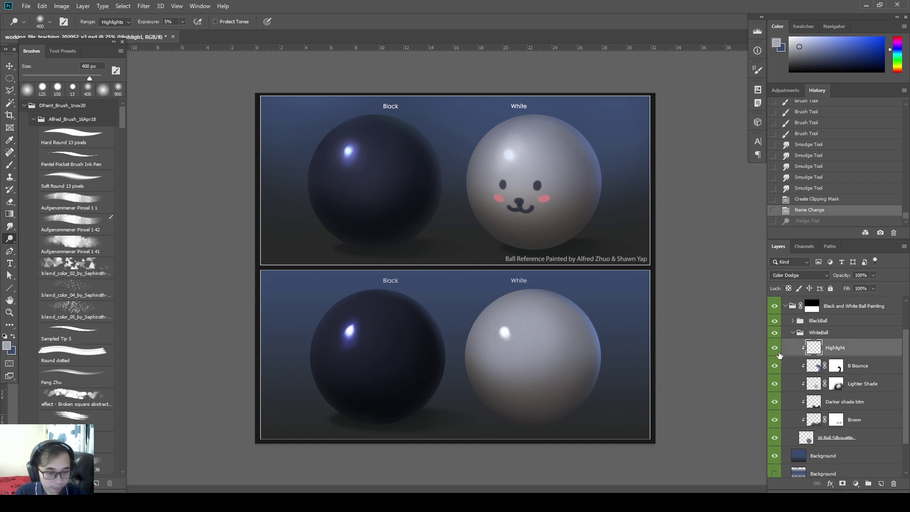
{"action": "left_click", "coordinate": [776, 349]}
{"action": "left_click", "coordinate": [775, 349]}
{"action": "left_click", "coordinate": [775, 350]}
{"action": "left_click", "coordinate": [770, 350]}
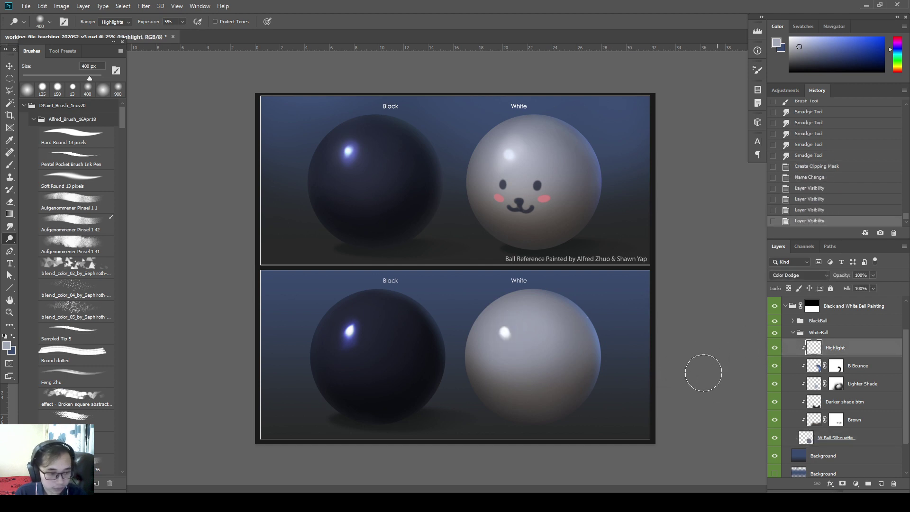
{"action": "left_click", "coordinate": [775, 347]}
{"action": "left_click", "coordinate": [775, 348]}
{"action": "left_click", "coordinate": [775, 348]}
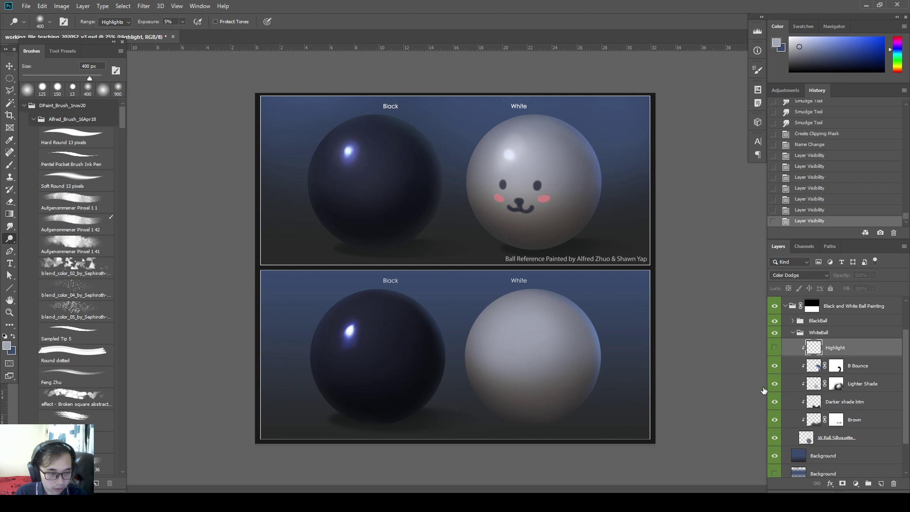
{"action": "left_click", "coordinate": [775, 348]}
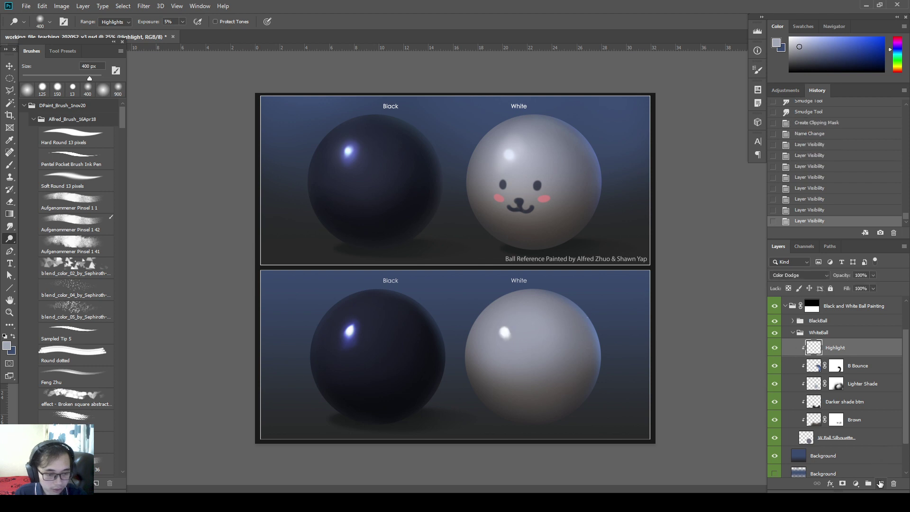
Create a new layer above Highlight, clip it to the white ball, and sample light grey near the reference ball's highlight with the Brush Tool
{"action": "left_click", "coordinate": [880, 484]}
{"action": "key", "text": "b"}
{"action": "left_click", "coordinate": [808, 357], "text": "alt"}
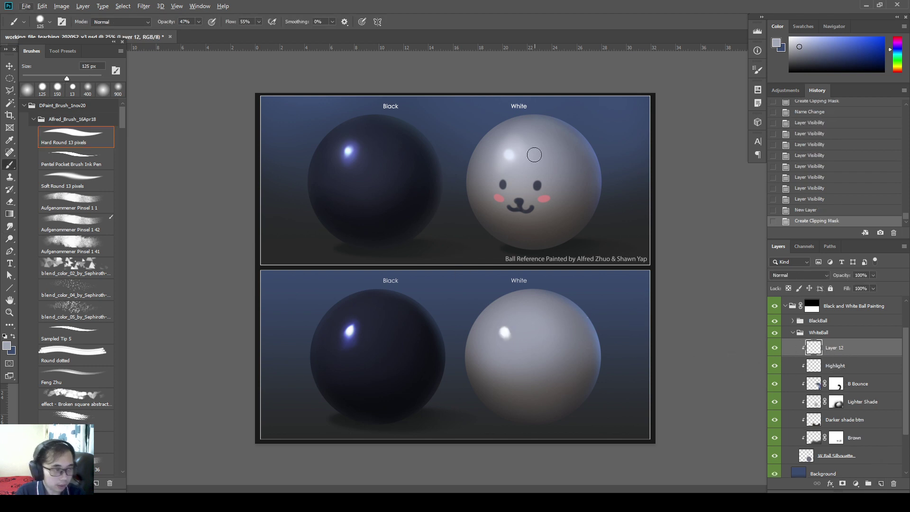
{"action": "key", "text": "x"}
{"action": "left_click", "coordinate": [516, 141], "text": "alt"}
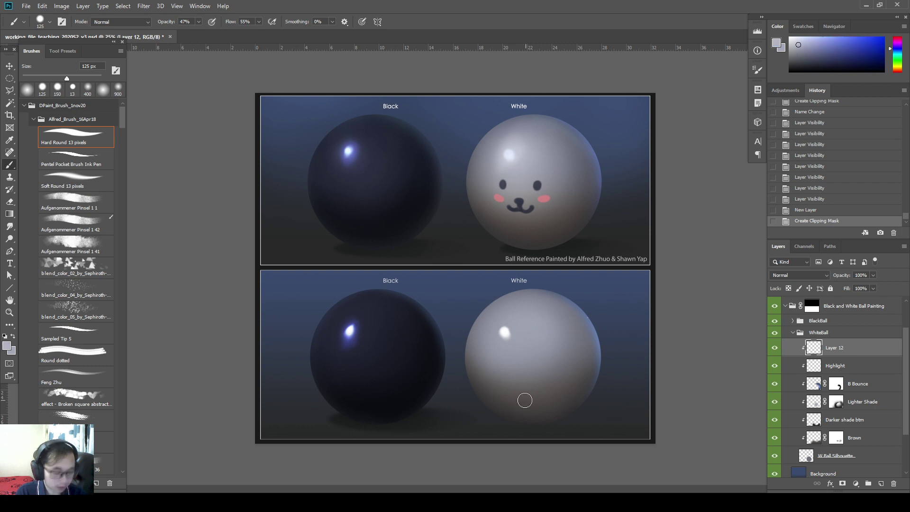
Paint a soft light grey glow around the white ball's highlight, enlarging the brush from 300 to 500 px
{"action": "key", "text": "bracketright"}
{"action": "key", "text": "bracketright"}
{"action": "key", "text": "bracketright"}
{"action": "key", "text": "bracketright"}
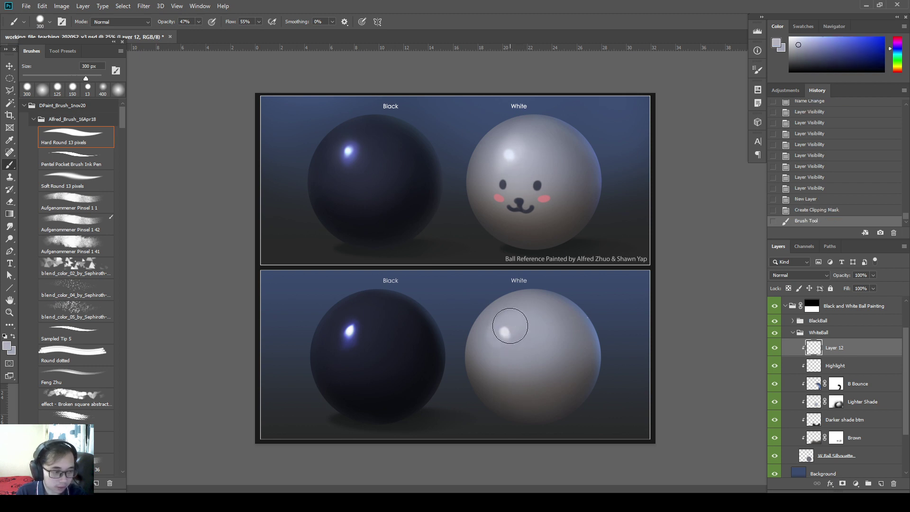
{"action": "left_click", "coordinate": [511, 322]}
{"action": "left_click", "coordinate": [507, 325]}
{"action": "key", "text": "bracketright"}
{"action": "key", "text": "bracketright"}
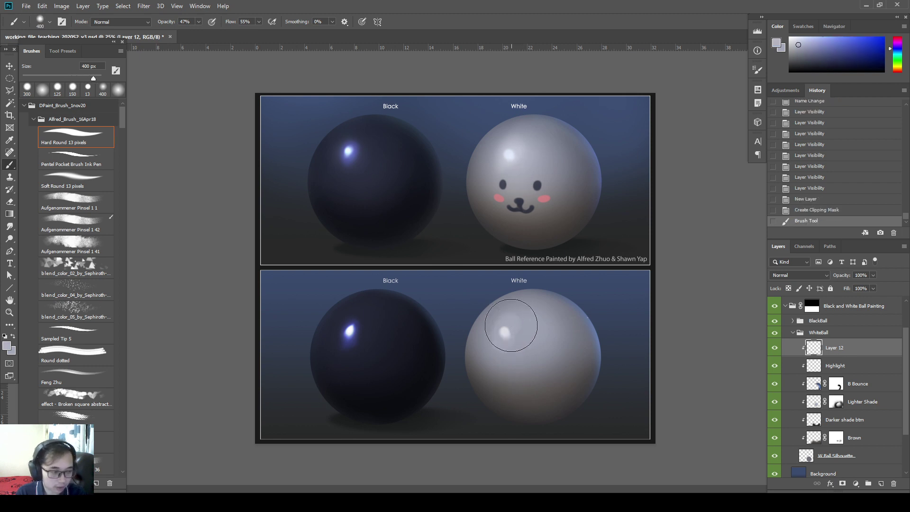
{"action": "left_click", "coordinate": [509, 327]}
{"action": "left_click", "coordinate": [515, 319]}
{"action": "left_click", "coordinate": [516, 321]}
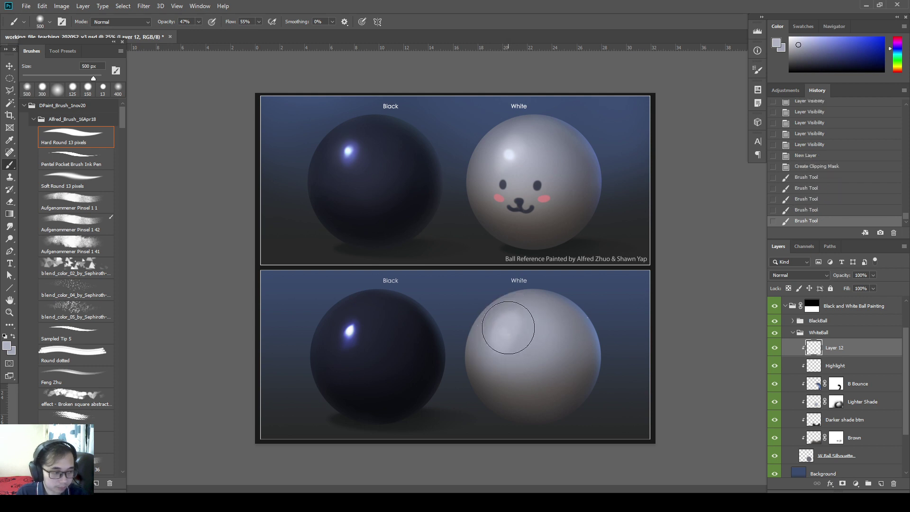
{"action": "left_click", "coordinate": [519, 332]}
Outline the glow around the reference white ball's highlight with a temporary blue screen annotation and clear it
{"action": "key", "text": "ctrl"}
{"action": "mouse_move", "coordinate": [502, 140]}
{"action": "left_mouse_down"}
{"action": "mouse_move", "coordinate": [525, 132]}
{"action": "mouse_move", "coordinate": [523, 155]}
{"action": "left_mouse_up"}
{"action": "key", "text": "alt"}
{"action": "key", "text": "ctrl+z"}
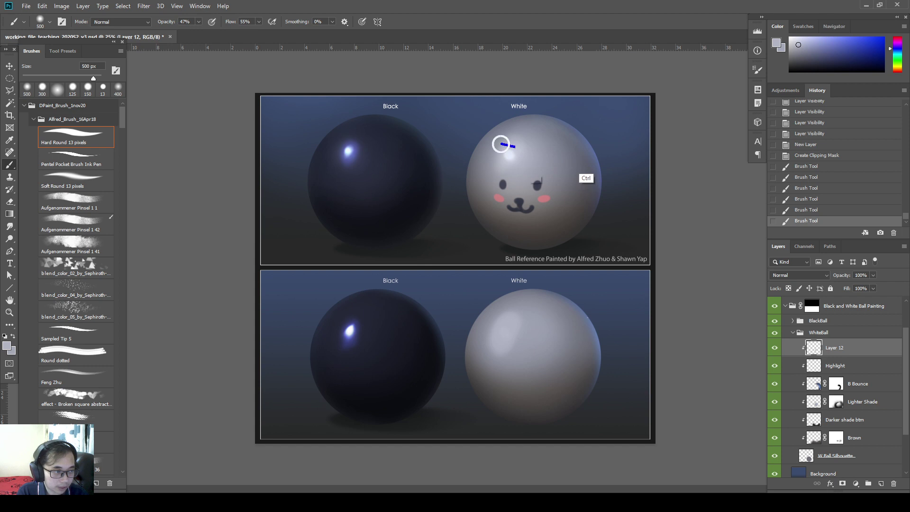
{"action": "left_click_drag", "start_coordinate": [502, 144], "coordinate": [529, 150]}
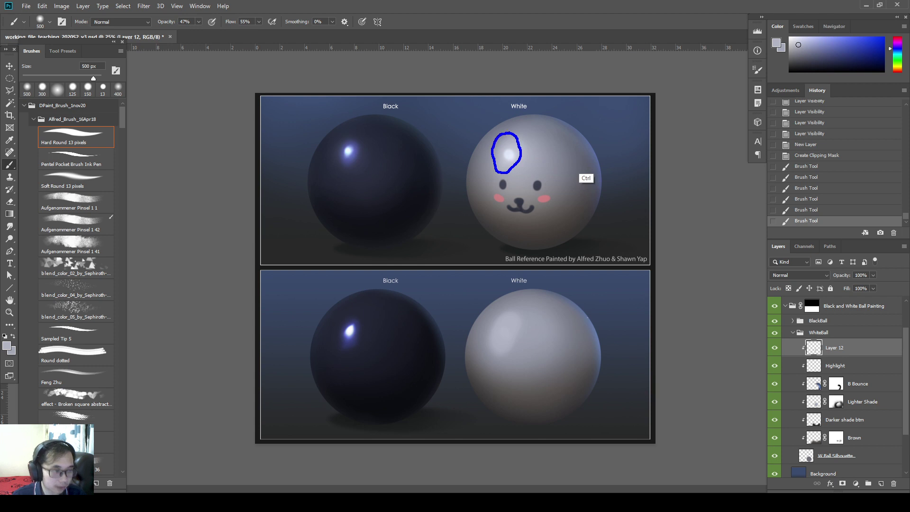
{"action": "key", "text": "Escape"}
Set the glow layer's blend mode to Color Dodge and its fill to 10%
{"action": "left_click", "coordinate": [800, 275]}
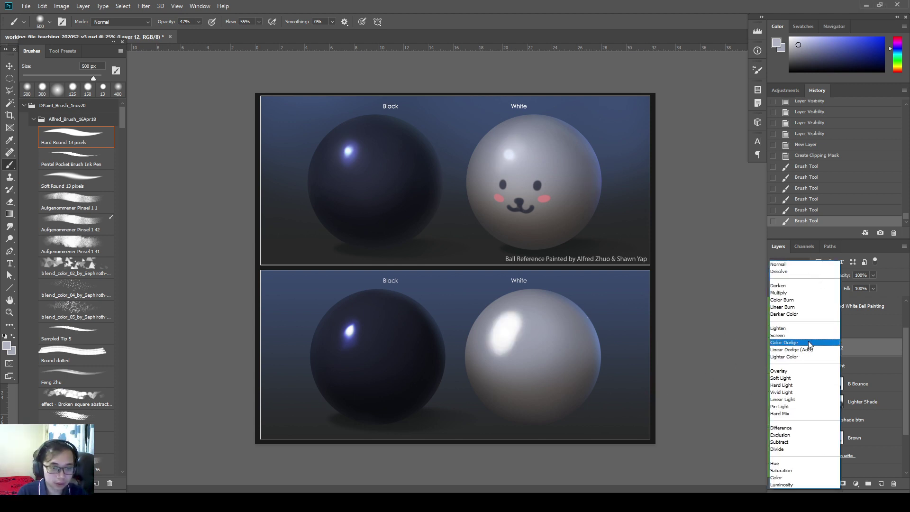
{"action": "left_click", "coordinate": [806, 345]}
{"action": "left_click_drag", "start_coordinate": [806, 297], "coordinate": [802, 300]}
{"action": "left_click", "coordinate": [820, 277]}
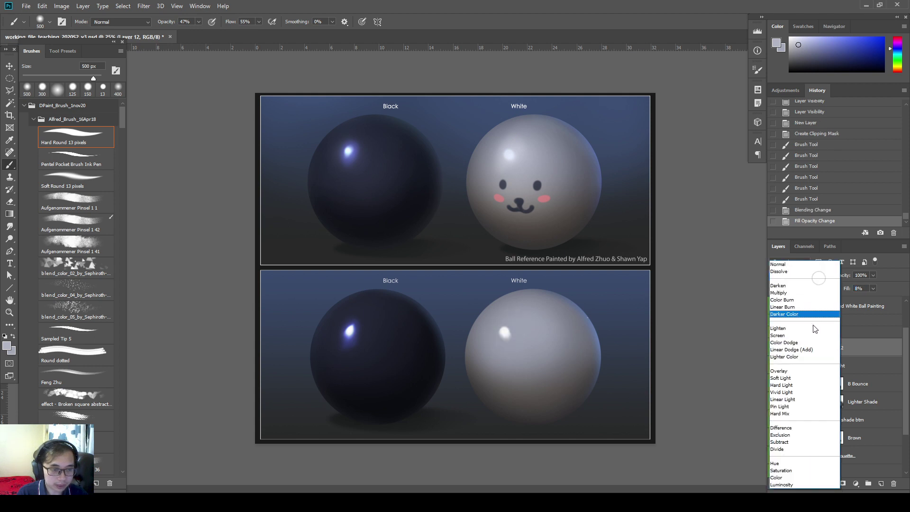
{"action": "left_click", "coordinate": [812, 340]}
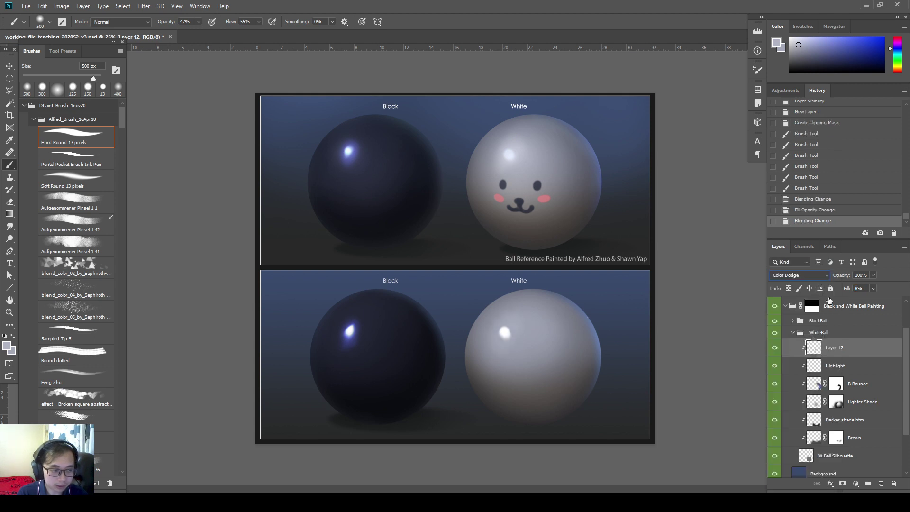
{"action": "left_click", "coordinate": [858, 288]}
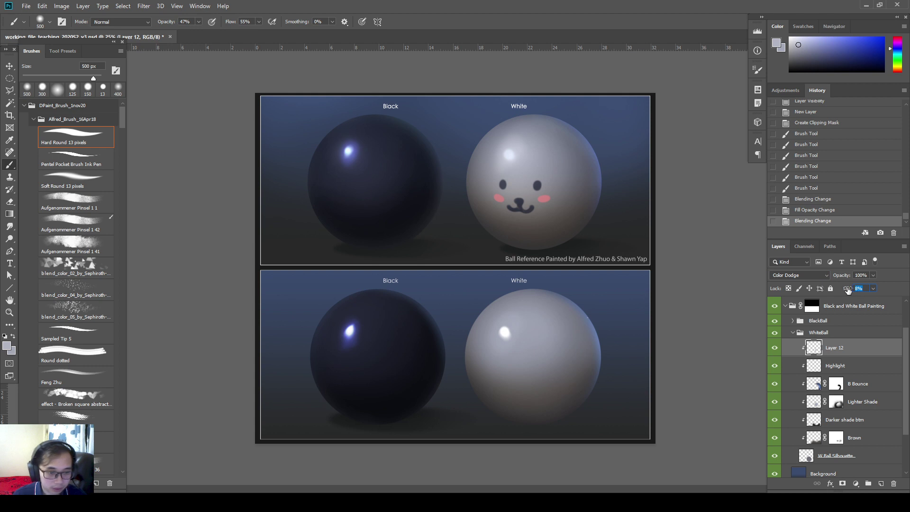
{"action": "mouse_move", "coordinate": [847, 290]}
{"action": "left_mouse_down"}
{"action": "mouse_move", "coordinate": [855, 292]}
{"action": "mouse_move", "coordinate": [847, 293]}
{"action": "left_mouse_up"}
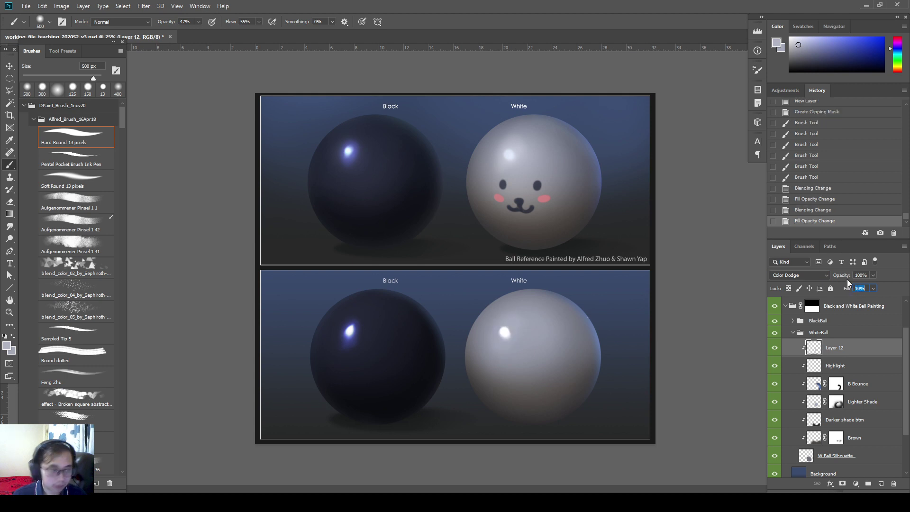
{"action": "left_click", "coordinate": [738, 364]}
Rename the clipped glow layer Extra highlgiht and move it below the Highlight layer
{"action": "left_click", "coordinate": [835, 351], "text": "alt"}
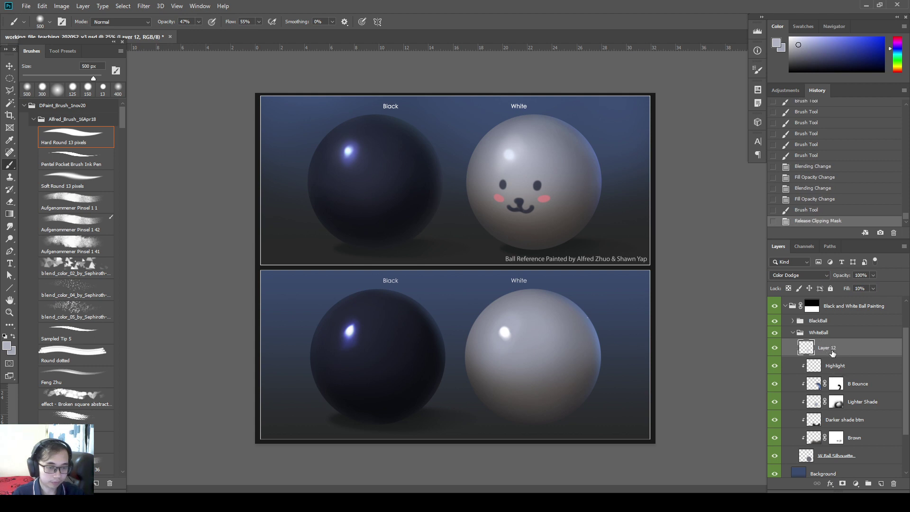
{"action": "key", "text": "ctrl+z"}
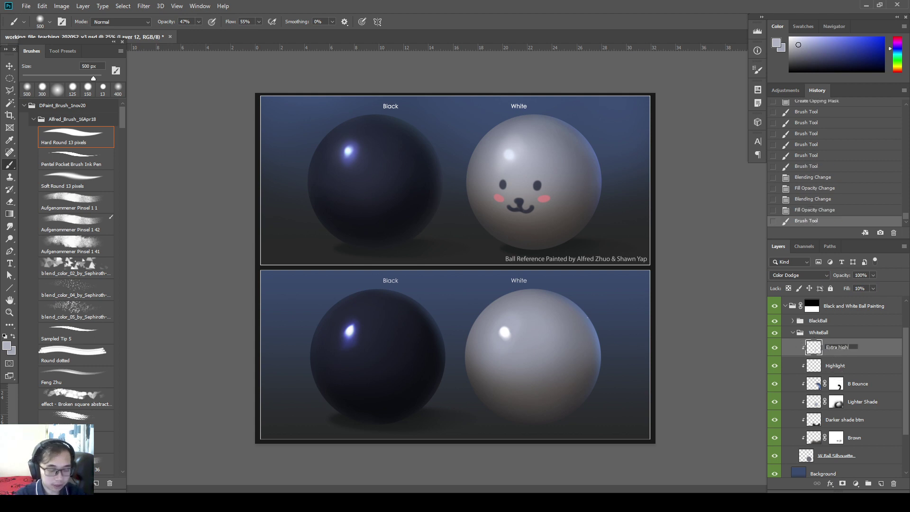
{"action": "type", "text": "t"}
{"action": "key", "text": "Return"}
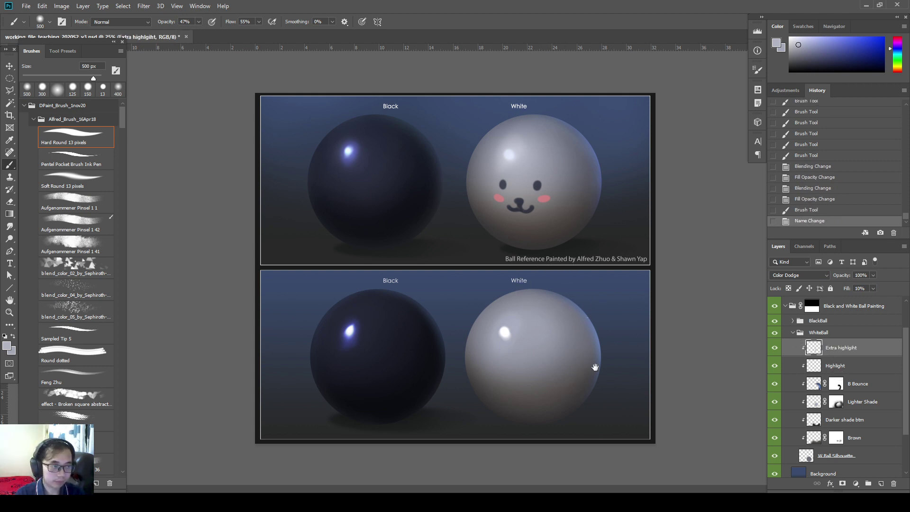
{"action": "left_click_drag", "start_coordinate": [828, 359], "coordinate": [829, 375]}
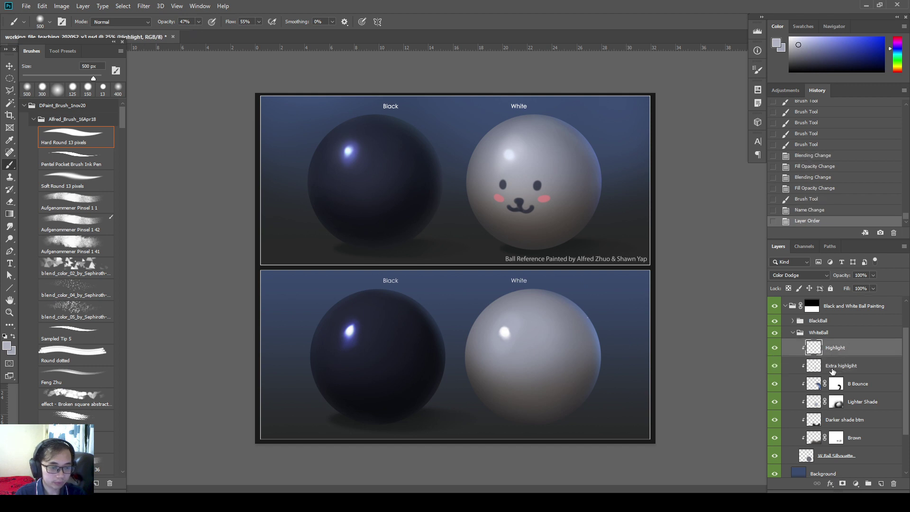
Set the Extra highlgiht layer's saturation to +76 with Hue/Saturation and toggle the layer to compare the effect
{"action": "key", "text": "ctrl+u"}
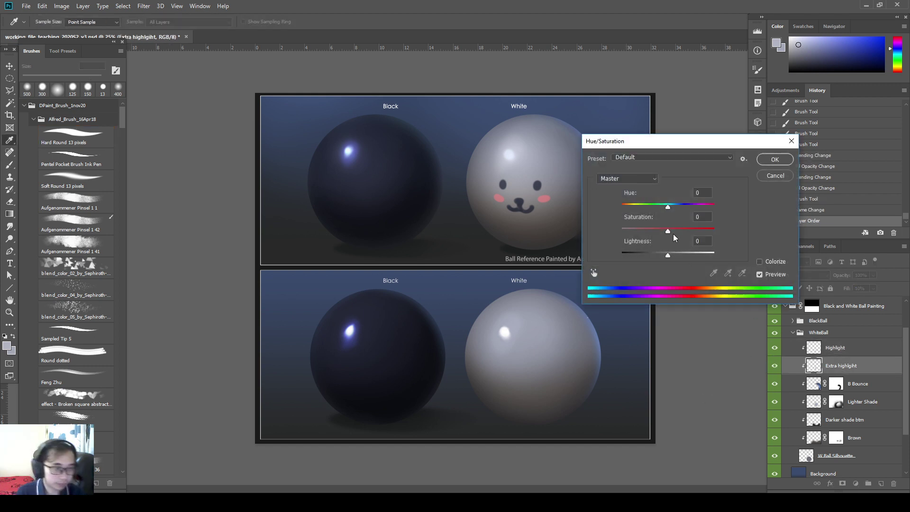
{"action": "left_click_drag", "start_coordinate": [691, 231], "coordinate": [723, 229]}
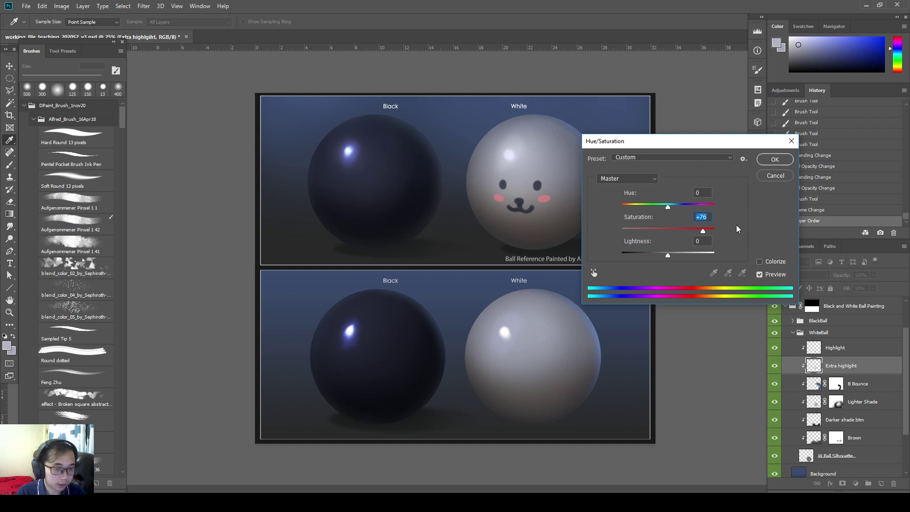
{"action": "left_click", "coordinate": [779, 163]}
{"action": "triple_click", "coordinate": [774, 366]}
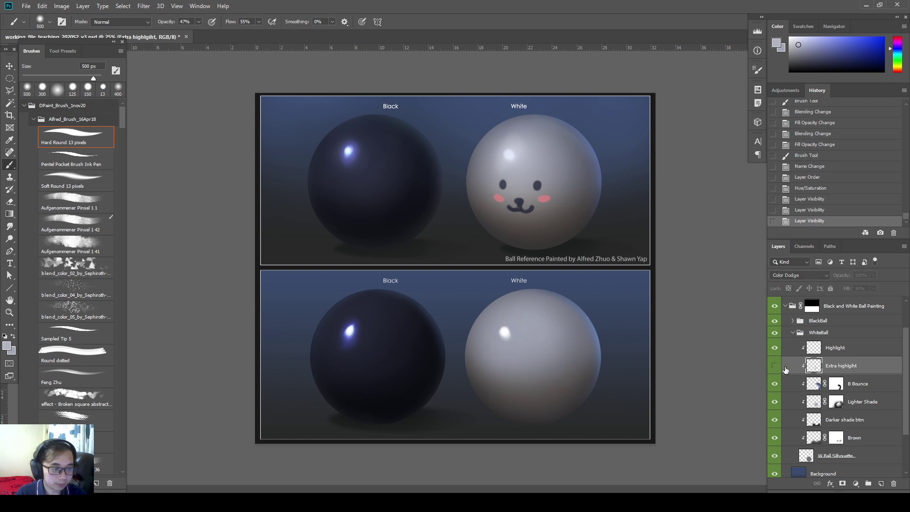
{"action": "left_click", "coordinate": [774, 366]}
Try to brighten the area around the highlight on W Ball Silhouette with a large Dodge Tool brush and undo it
{"action": "left_click", "coordinate": [835, 350]}
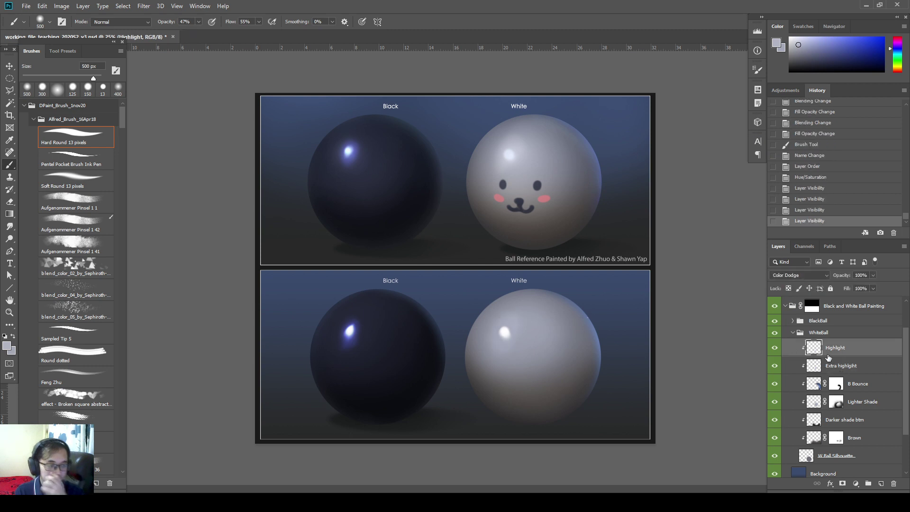
{"action": "left_click", "coordinate": [851, 456]}
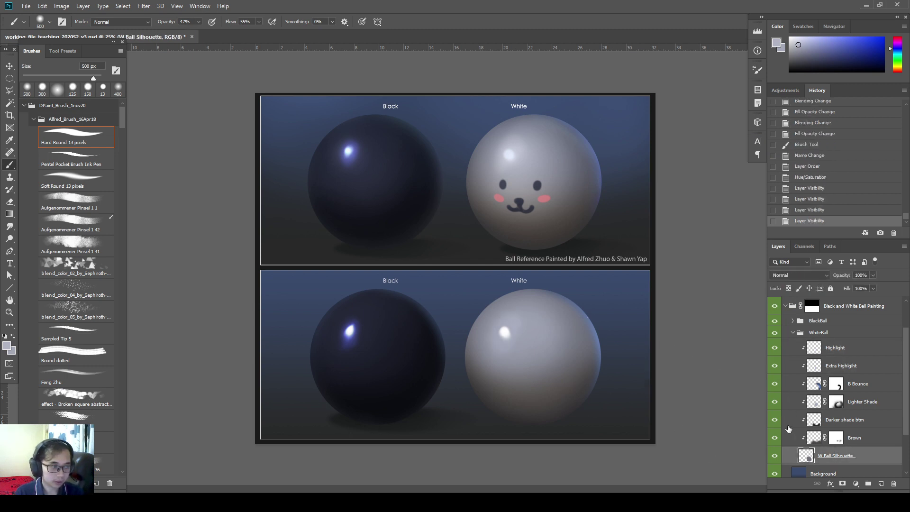
{"action": "key", "text": "o"}
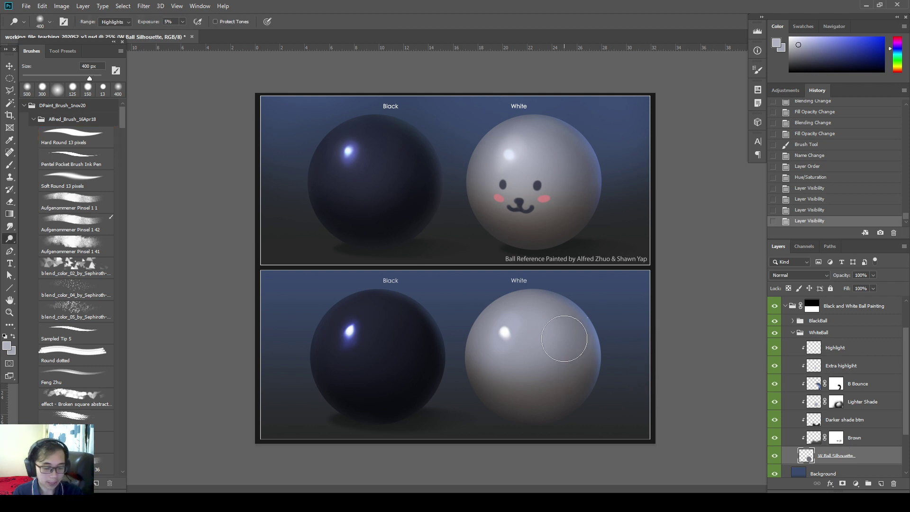
{"action": "mouse_move", "coordinate": [503, 378]}
{"action": "left_mouse_down"}
{"action": "mouse_move", "coordinate": [523, 346]}
{"action": "mouse_move", "coordinate": [515, 331]}
{"action": "left_mouse_up"}
{"action": "key", "text": "ctrl+z"}
{"action": "key", "text": "ctrl+z"}
{"action": "key", "text": "bracketleft"}
{"action": "key", "text": "bracketleft"}
{"action": "key", "text": "bracketleft"}
{"action": "key", "text": "bracketleft"}
{"action": "key", "text": "bracketleft"}
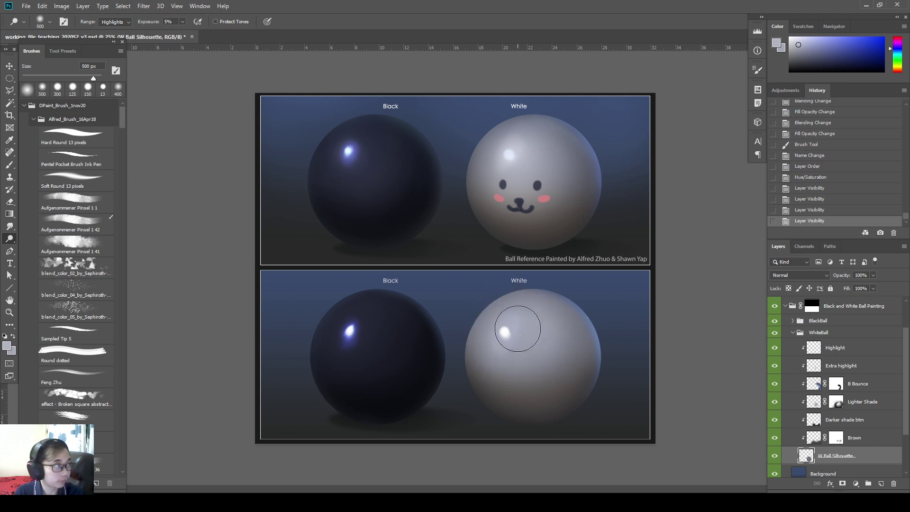
{"action": "key", "text": "bracketright"}
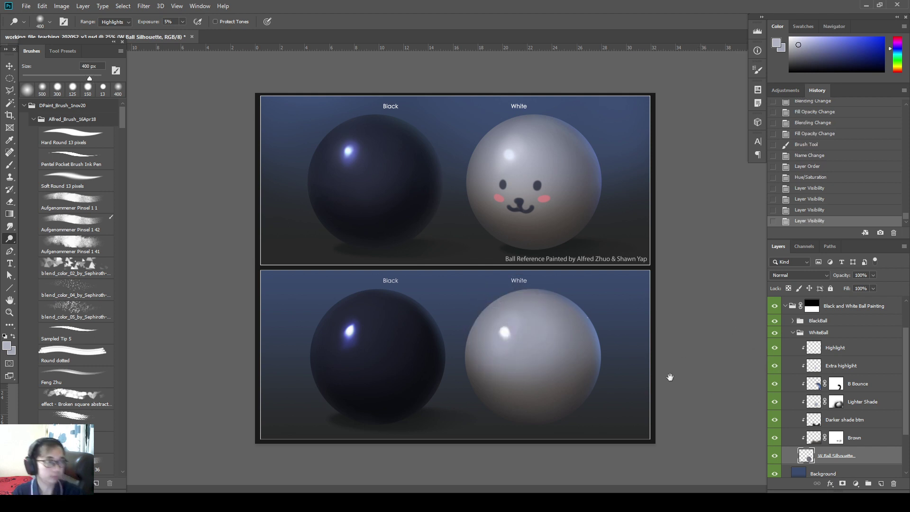
Compare the painted balls with the reference in full-screen view, and check the white ball with the Highlight layer toggled
{"action": "key", "text": "f"}
{"action": "left_click_drag", "start_coordinate": [646, 341], "coordinate": [618, 356]}
{"action": "key", "text": "f"}
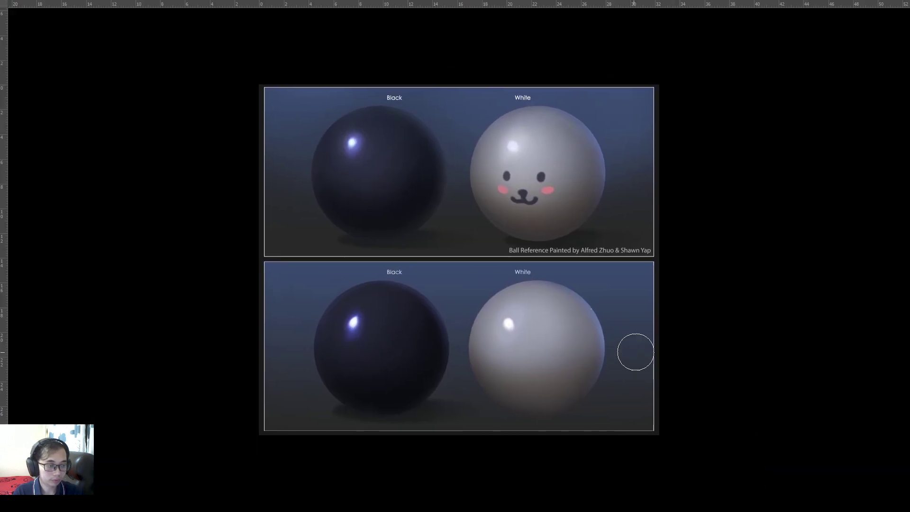
{"action": "key", "text": "f"}
{"action": "left_click", "coordinate": [835, 349]}
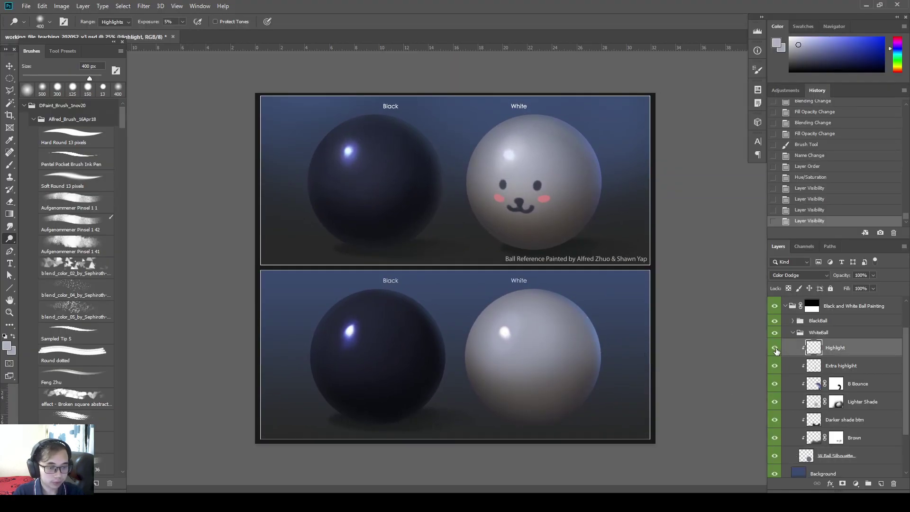
{"action": "left_click", "coordinate": [775, 349]}
{"action": "left_click", "coordinate": [778, 351]}
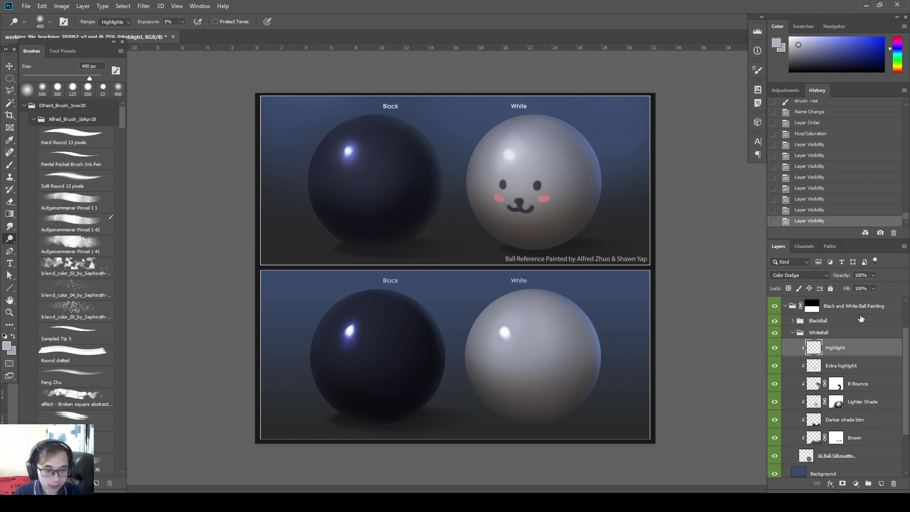
Duplicate the BlackBall group's Shadow layer and place the copy directly above the Background layer, beneath the white ball's layers
{"action": "left_click", "coordinate": [792, 322]}
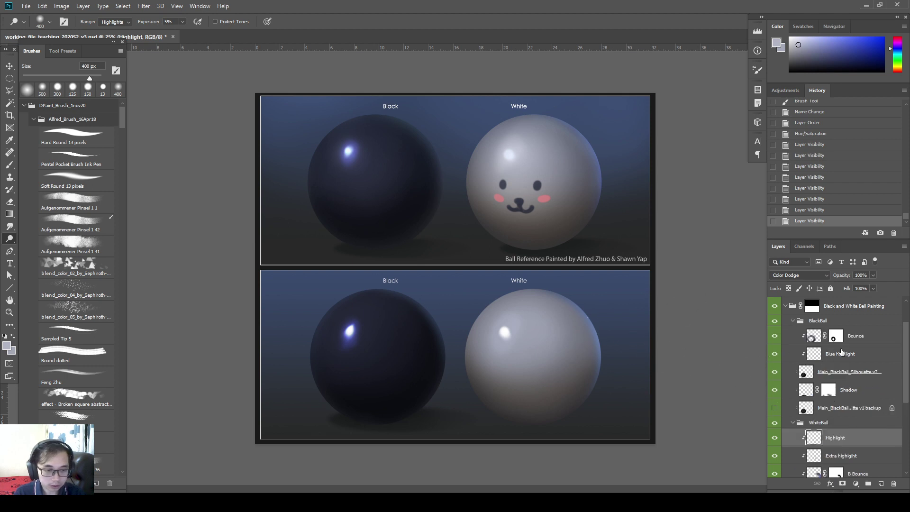
{"action": "left_click", "coordinate": [867, 392]}
{"action": "key", "text": "ctrl+j"}
{"action": "left_click_drag", "start_coordinate": [866, 393], "coordinate": [868, 461]}
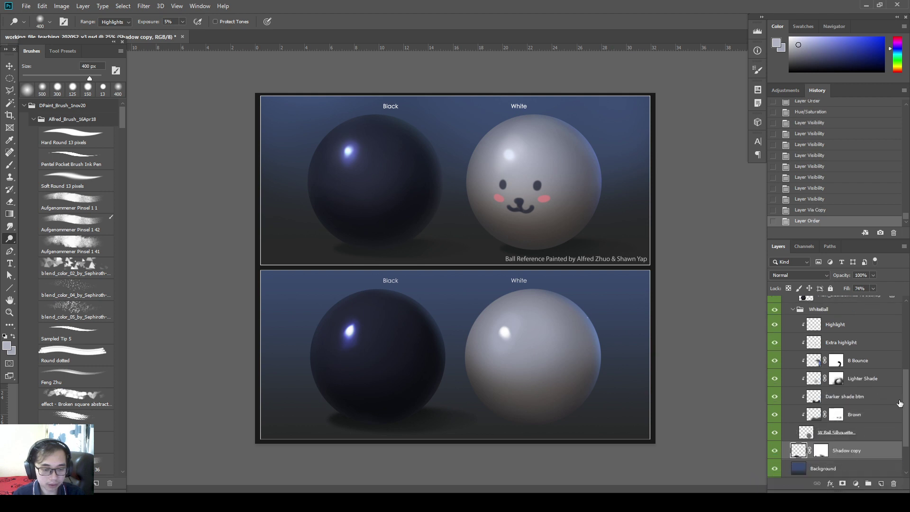
{"action": "scroll", "coordinate": [899, 403], "scroll_direction": "up", "scroll_amount": 5}
{"action": "left_click", "coordinate": [792, 339]}
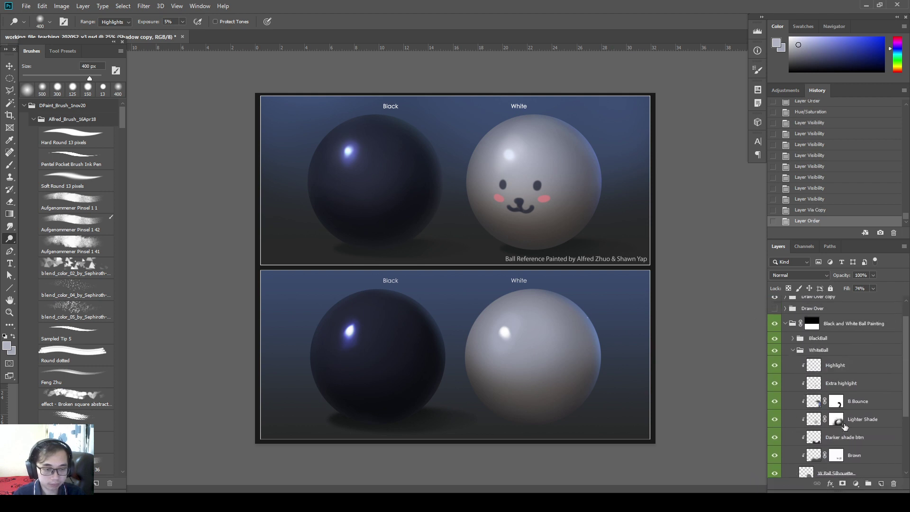
Move the Shadow copy layer under the white ball and check its placement in full-screen view
{"action": "scroll", "coordinate": [906, 403], "scroll_direction": "down", "scroll_amount": 2}
{"action": "key", "text": "v"}
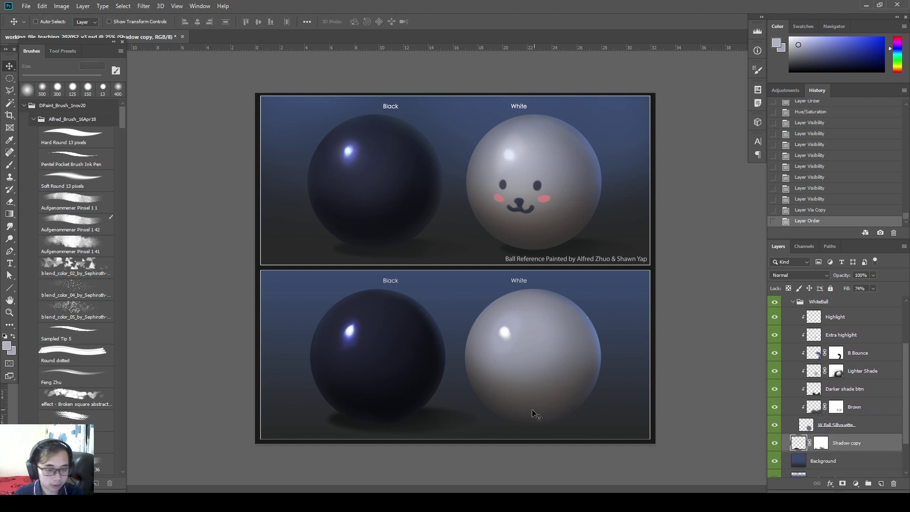
{"action": "left_click_drag", "start_coordinate": [516, 417], "coordinate": [668, 404]}
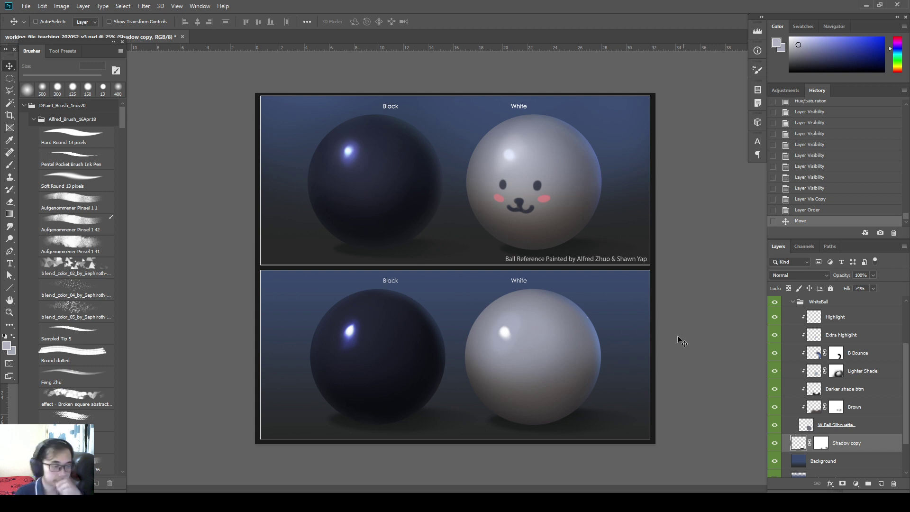
{"action": "key", "text": "f"}
{"action": "left_click_drag", "start_coordinate": [663, 357], "coordinate": [633, 350]}
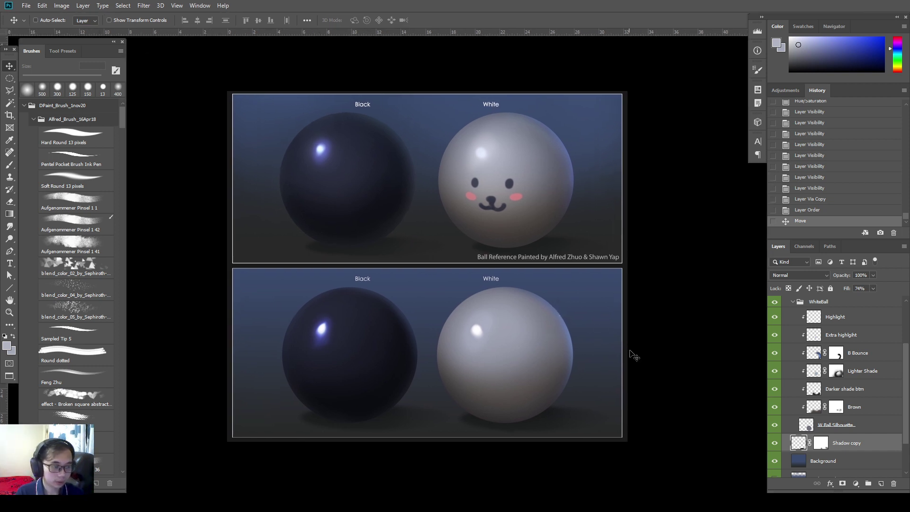
{"action": "key", "text": "f"}
{"action": "key", "text": "f"}
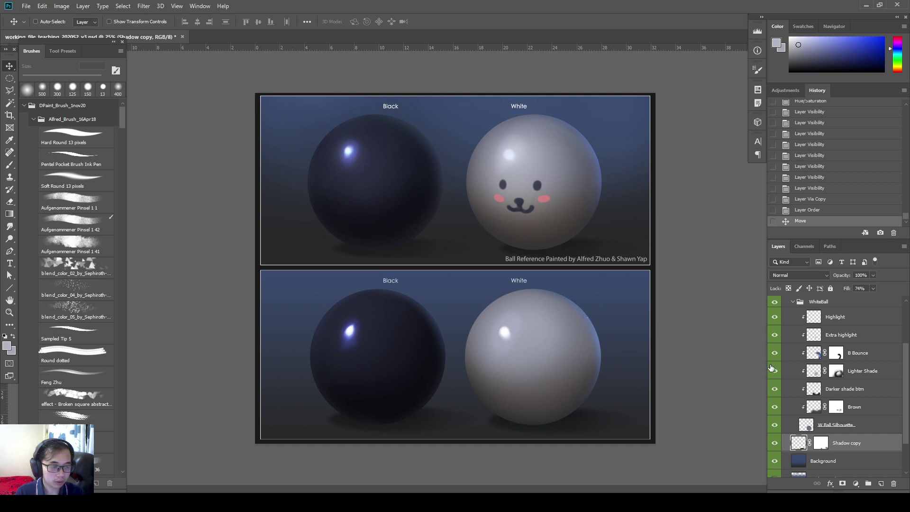
Toggle the white ball's Highlight layer off and on to compare its effect
{"action": "left_click", "coordinate": [802, 429]}
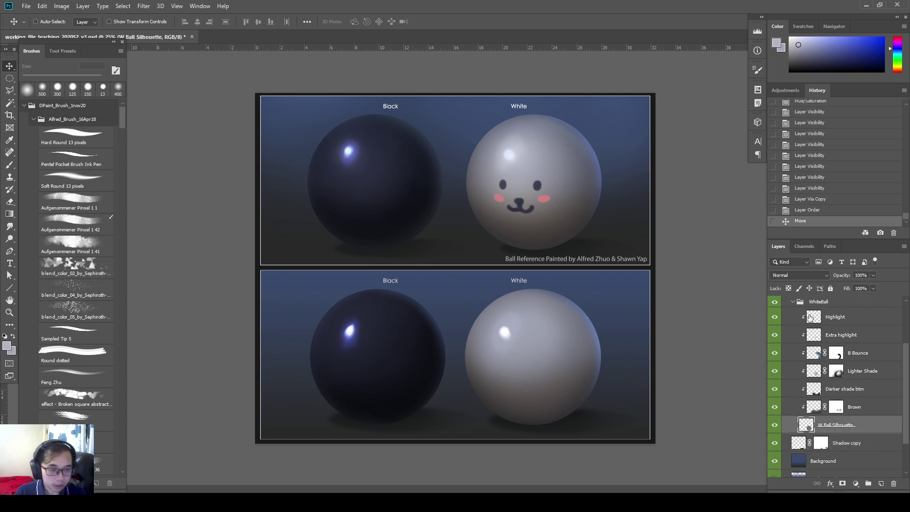
{"action": "left_click", "coordinate": [774, 317]}
{"action": "left_click", "coordinate": [774, 317]}
{"action": "left_click", "coordinate": [774, 317]}
{"action": "left_click", "coordinate": [774, 317]}
Erase a spot on the Highlight layer at the white ball's upper right edge with the 45 px Eraser
{"action": "left_click", "coordinate": [789, 318]}
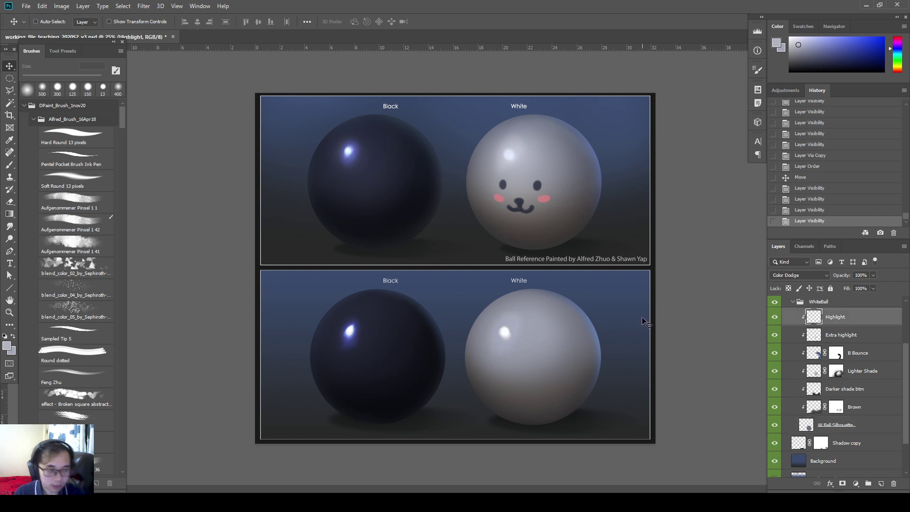
{"action": "key", "text": "e"}
{"action": "left_click", "coordinate": [596, 324]}
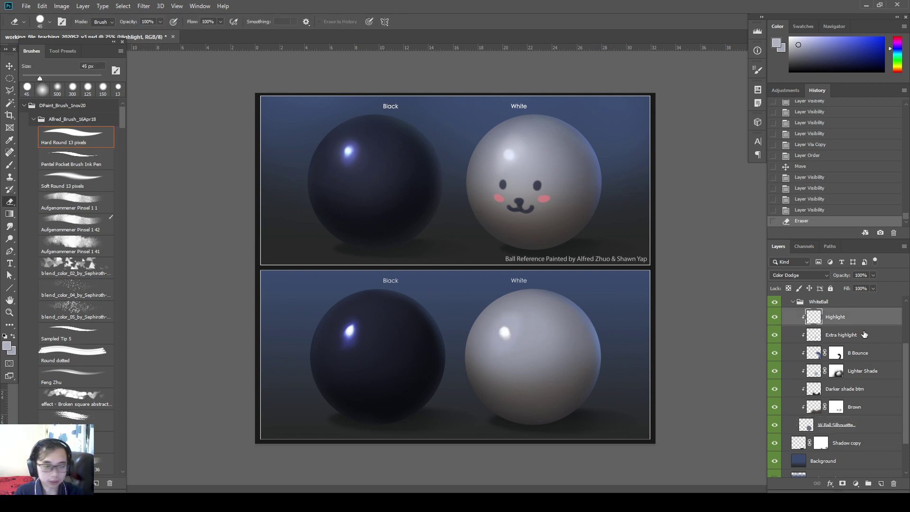
Darken the upper right edge on W Ball Silhouette using the Burn Tool at 1% Midtones with 800 to 1000 px brushes
{"action": "left_click", "coordinate": [861, 426]}
{"action": "key", "text": "o"}
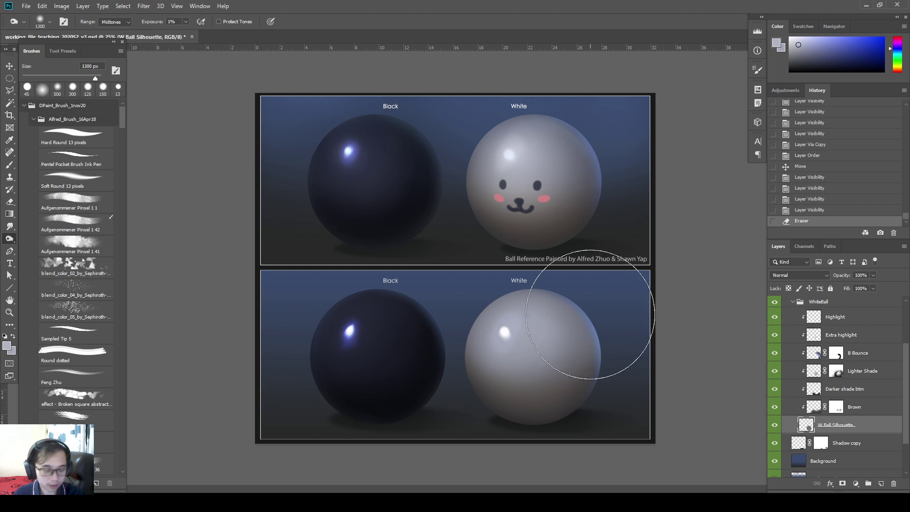
{"action": "key", "text": "bracketleft"}
{"action": "key", "text": "bracketleft"}
{"action": "key", "text": "bracketleft"}
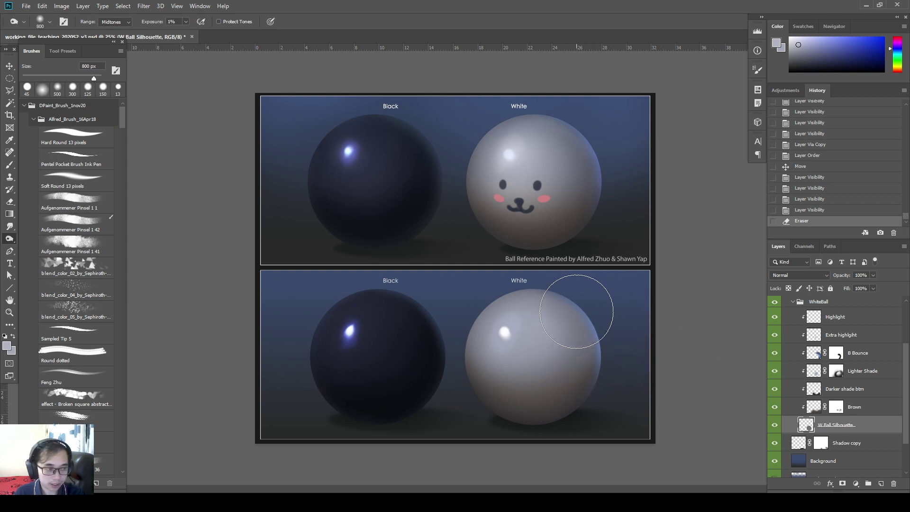
{"action": "mouse_move", "coordinate": [579, 310]}
{"action": "left_mouse_down"}
{"action": "mouse_move", "coordinate": [594, 330]}
{"action": "mouse_move", "coordinate": [599, 375]}
{"action": "mouse_move", "coordinate": [598, 338]}
{"action": "left_mouse_up"}
{"action": "key", "text": "ctrl+z"}
{"action": "left_click_drag", "start_coordinate": [572, 308], "coordinate": [583, 331]}
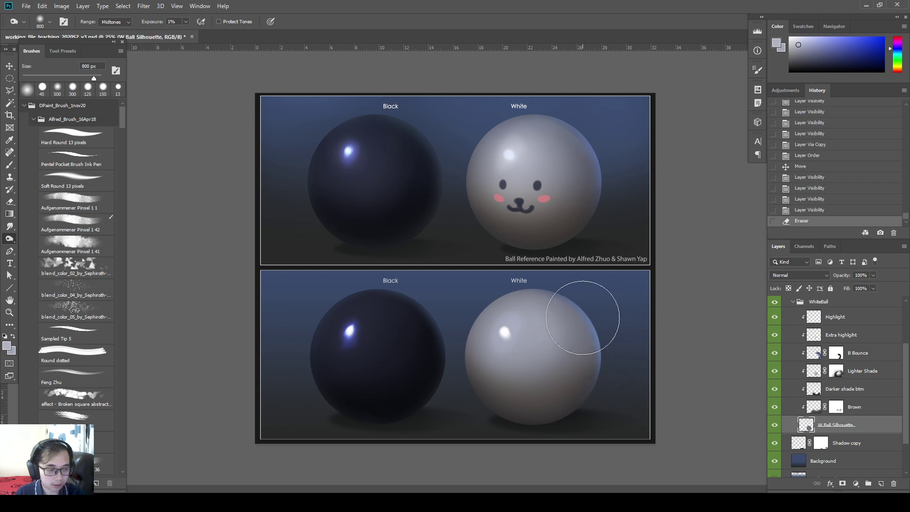
{"action": "key", "text": "bracketright"}
{"action": "key", "text": "bracketright"}
{"action": "left_click_drag", "start_coordinate": [607, 349], "coordinate": [612, 350]}
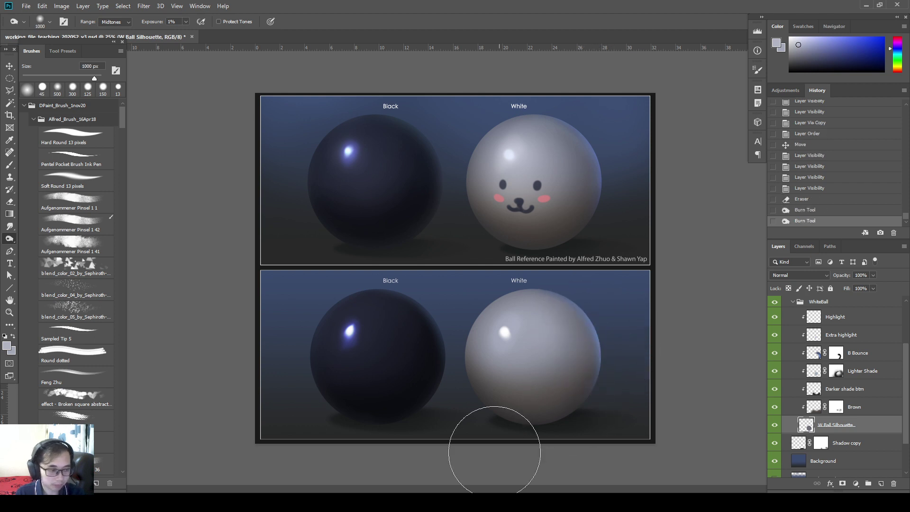
{"action": "key", "text": "space"}
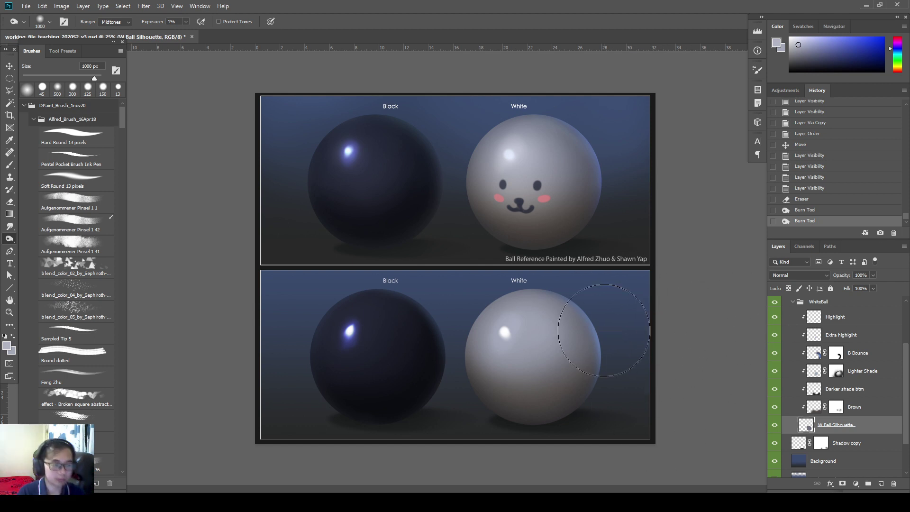
Burn the left edge of the white ball on W Ball Silhouette with repeated strokes of a 500 px brush
{"action": "left_click", "coordinate": [865, 319]}
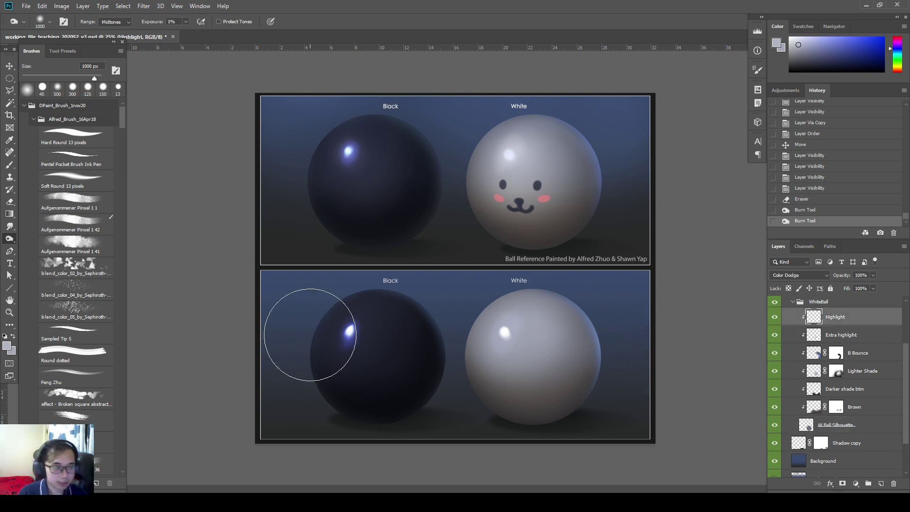
{"action": "left_click", "coordinate": [860, 429]}
{"action": "key", "text": "bracketleft"}
{"action": "key", "text": "bracketleft"}
{"action": "key", "text": "bracketleft"}
{"action": "key", "text": "bracketleft"}
{"action": "key", "text": "bracketleft"}
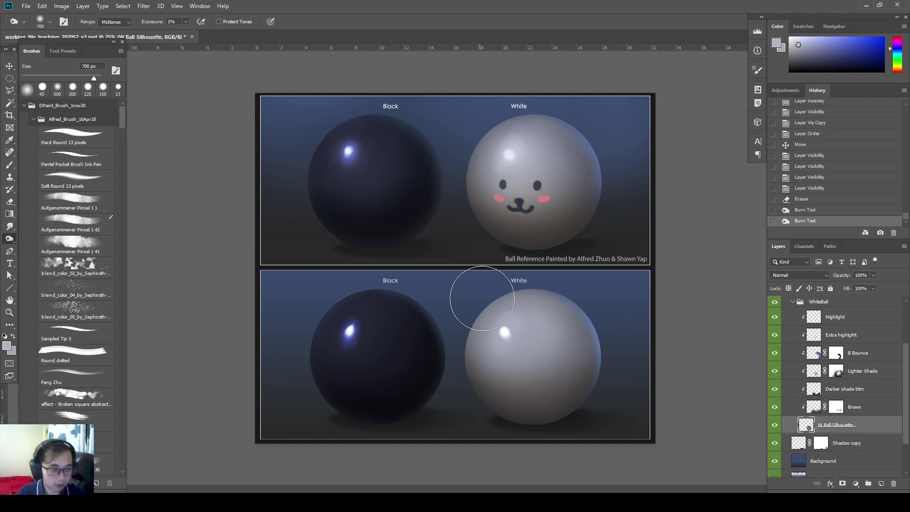
{"action": "key", "text": "bracketright"}
{"action": "key", "text": "bracketleft"}
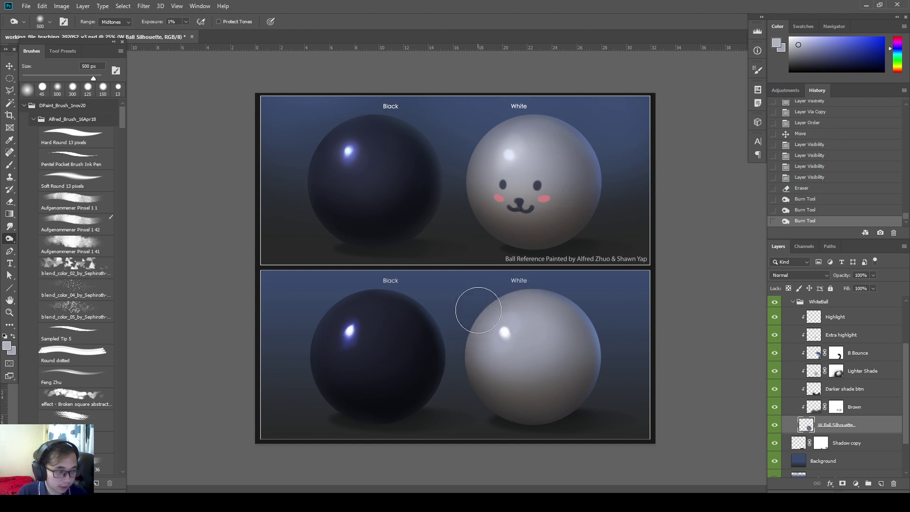
{"action": "left_click_drag", "start_coordinate": [493, 298], "coordinate": [454, 373]}
{"action": "left_click_drag", "start_coordinate": [464, 326], "coordinate": [462, 393]}
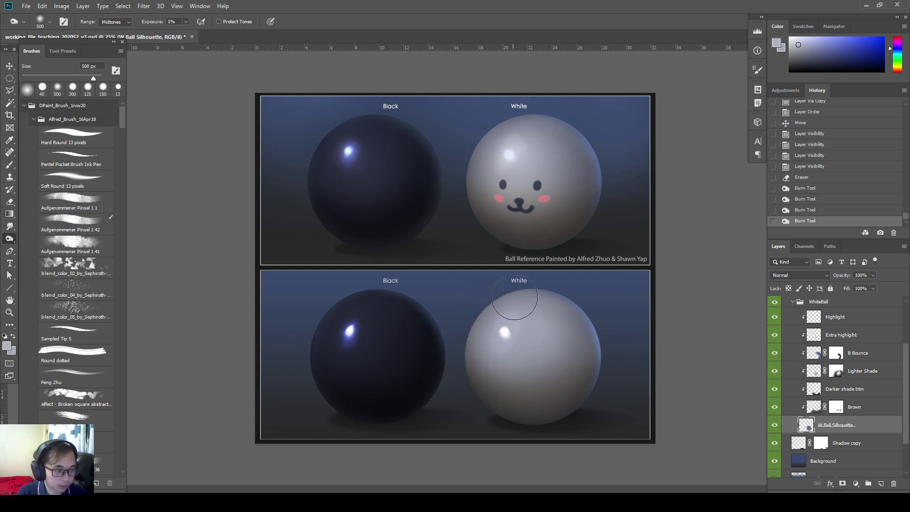
{"action": "left_click", "coordinate": [462, 320]}
{"action": "key", "text": "ctrl+z"}
{"action": "mouse_move", "coordinate": [462, 320]}
{"action": "left_mouse_down"}
{"action": "mouse_move", "coordinate": [450, 367]}
{"action": "mouse_move", "coordinate": [465, 406]}
{"action": "left_mouse_up"}
Burn the white ball's upper right, top and left edges further on W Ball Silhouette with 600 to 700 px brushes
{"action": "key", "text": "bracketright"}
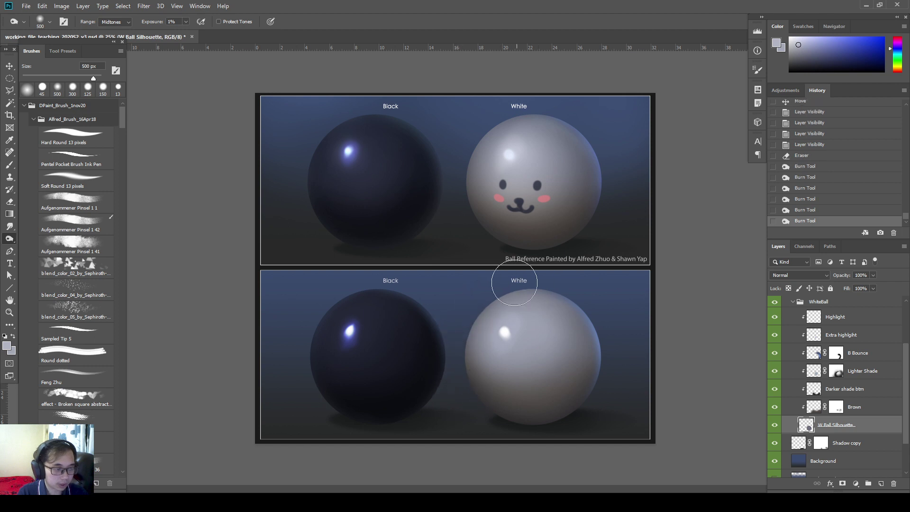
{"action": "mouse_move", "coordinate": [570, 266]}
{"action": "left_mouse_down"}
{"action": "mouse_move", "coordinate": [534, 305]}
{"action": "mouse_move", "coordinate": [513, 289]}
{"action": "mouse_move", "coordinate": [563, 276]}
{"action": "mouse_move", "coordinate": [518, 277]}
{"action": "mouse_move", "coordinate": [605, 321]}
{"action": "left_mouse_up"}
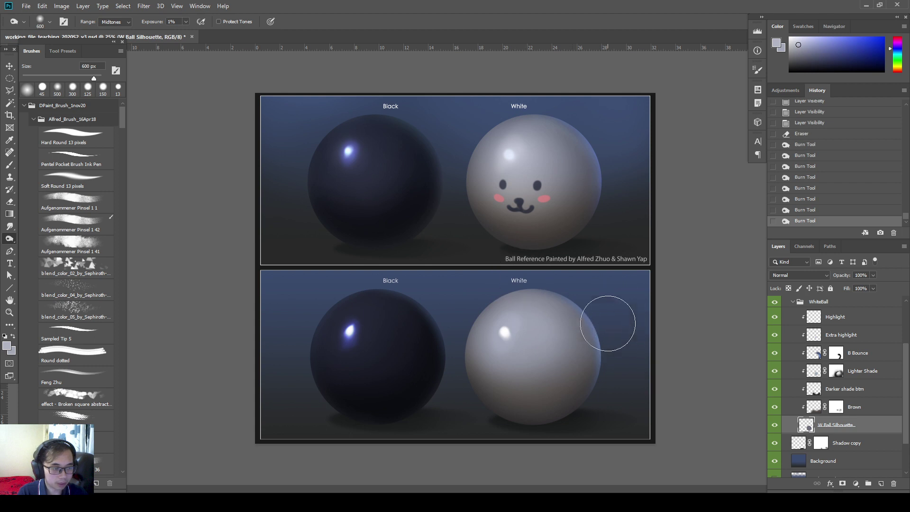
{"action": "key", "text": "bracketright"}
{"action": "key", "text": "bracketright"}
{"action": "key", "text": "bracketright"}
{"action": "key", "text": "bracketright"}
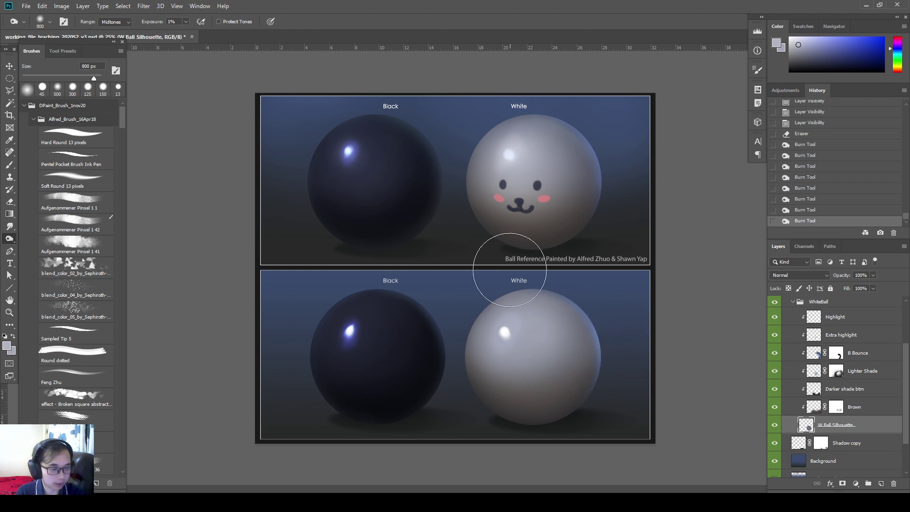
{"action": "key", "text": "bracketleft"}
{"action": "key", "text": "bracketleft"}
{"action": "key", "text": "bracketleft"}
{"action": "key", "text": "bracketleft"}
{"action": "key", "text": "bracketleft"}
{"action": "key", "text": "bracketleft"}
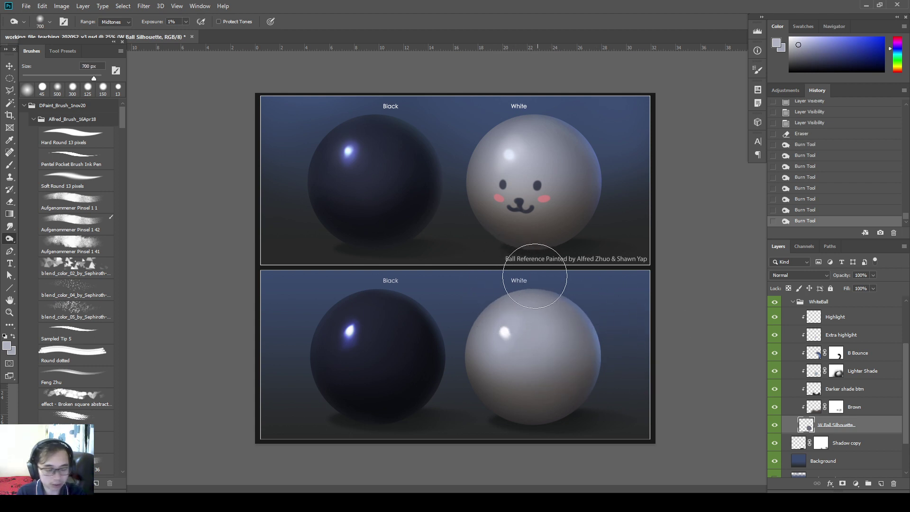
{"action": "mouse_move", "coordinate": [492, 289]}
{"action": "left_mouse_down"}
{"action": "mouse_move", "coordinate": [584, 274]}
{"action": "mouse_move", "coordinate": [553, 280]}
{"action": "mouse_move", "coordinate": [561, 302]}
{"action": "left_mouse_up"}
{"action": "key", "text": "bracketright"}
{"action": "mouse_move", "coordinate": [467, 303]}
{"action": "left_mouse_down"}
{"action": "mouse_move", "coordinate": [458, 394]}
{"action": "mouse_move", "coordinate": [455, 352]}
{"action": "mouse_move", "coordinate": [475, 428]}
{"action": "mouse_move", "coordinate": [463, 411]}
{"action": "mouse_move", "coordinate": [560, 448]}
{"action": "mouse_move", "coordinate": [492, 408]}
{"action": "left_mouse_up"}
{"action": "key", "text": "bracketright"}
{"action": "key", "text": "bracketleft"}
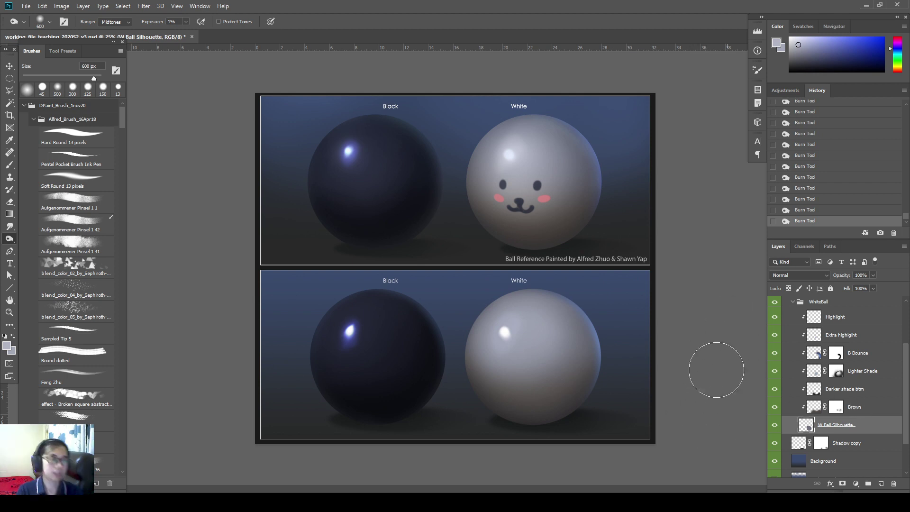
Brighten the highlight spot on the Highlight layer using a 600 px Dodge Tool brush at 5% exposure, Highlights range
{"action": "left_click", "coordinate": [853, 337]}
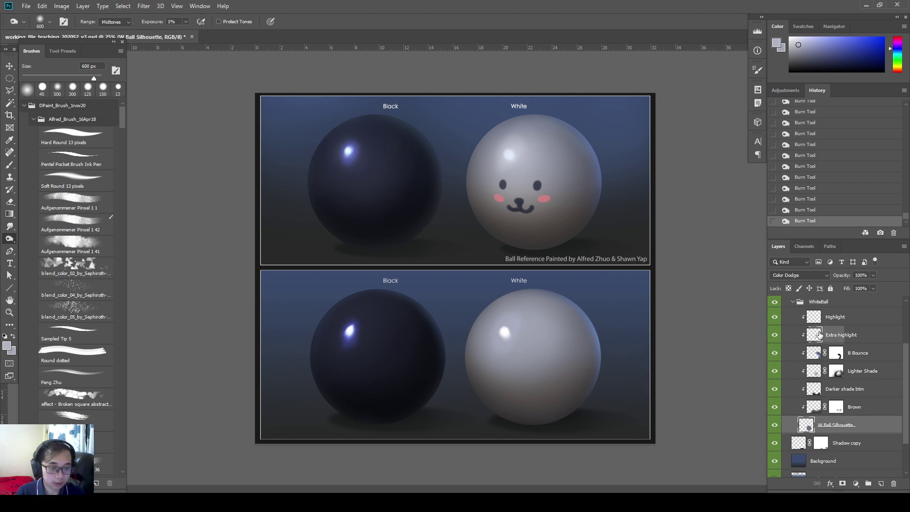
{"action": "left_click", "coordinate": [813, 322]}
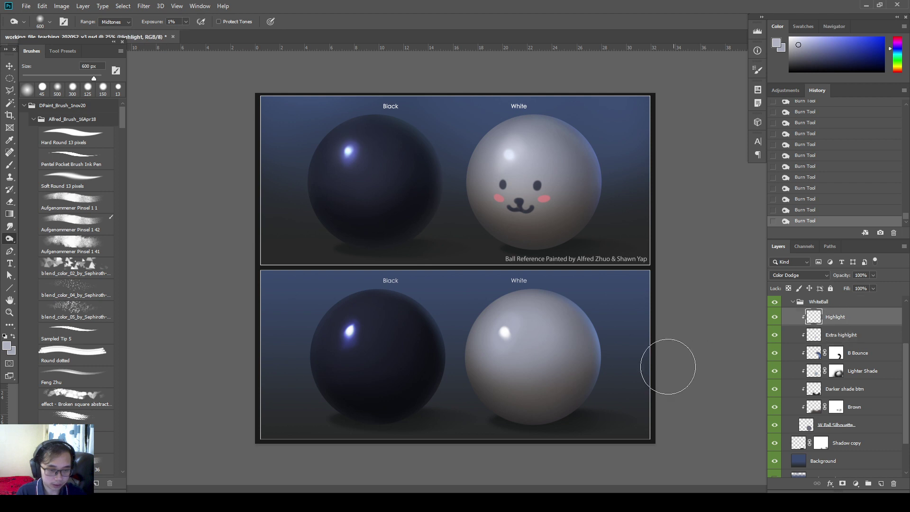
{"action": "key", "text": "shift+o"}
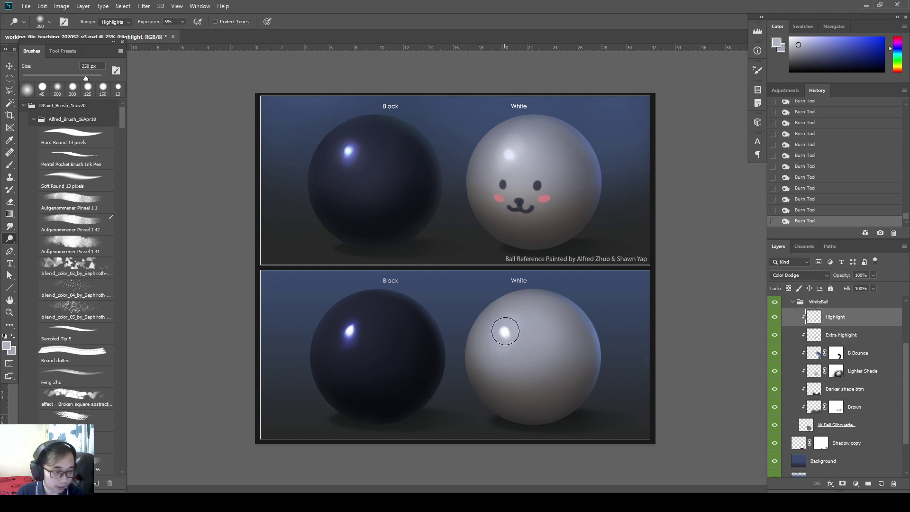
{"action": "key", "text": "bracketright"}
{"action": "key", "text": "bracketright"}
{"action": "key", "text": "bracketright"}
{"action": "key", "text": "bracketright"}
{"action": "key", "text": "bracketright"}
{"action": "key", "text": "bracketright"}
{"action": "key", "text": "bracketright"}
{"action": "mouse_move", "coordinate": [507, 331]}
{"action": "left_mouse_down"}
{"action": "mouse_move", "coordinate": [499, 342]}
{"action": "mouse_move", "coordinate": [507, 328]}
{"action": "left_mouse_up"}
{"action": "left_click", "coordinate": [505, 336]}
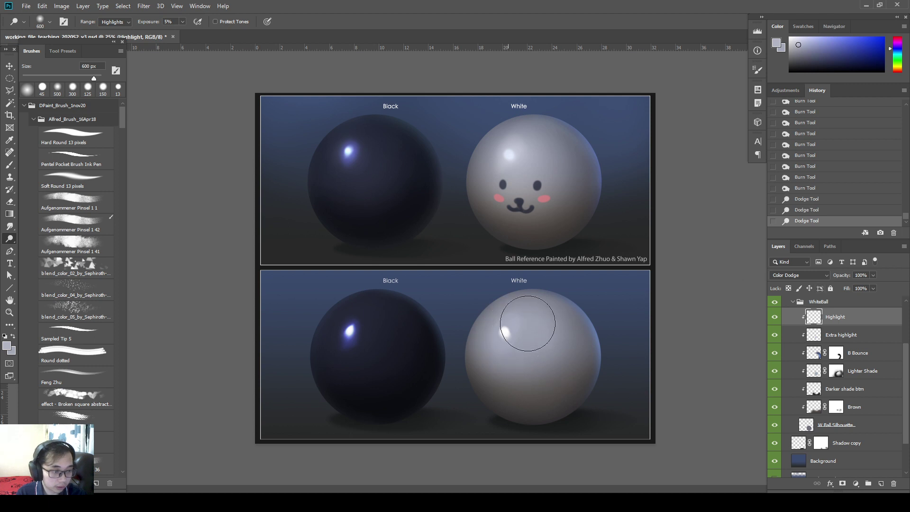
{"action": "left_click", "coordinate": [504, 335]}
{"action": "left_click", "coordinate": [505, 339]}
{"action": "left_click", "coordinate": [503, 342]}
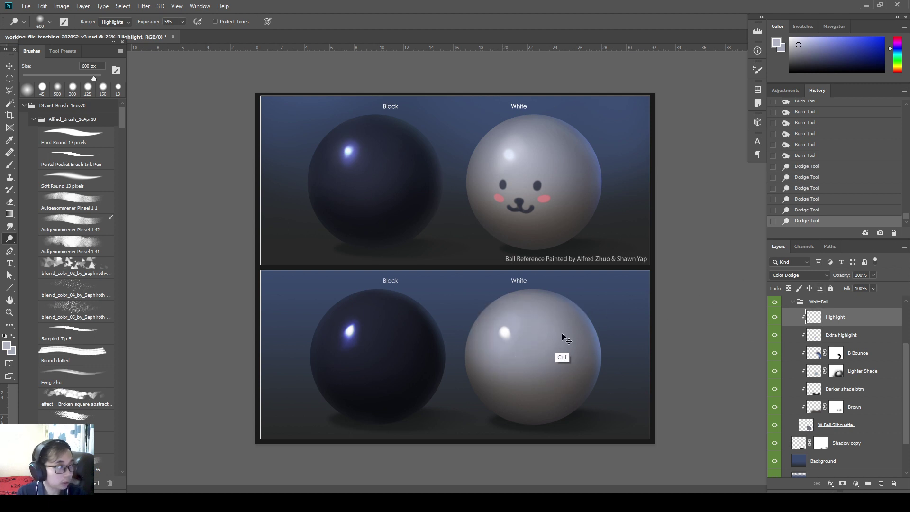
{"action": "left_click", "coordinate": [526, 332]}
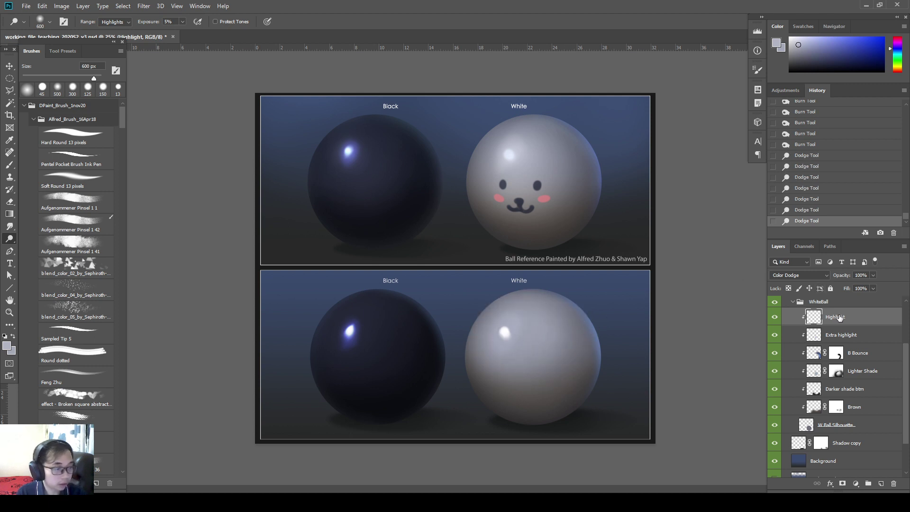
Toggle the Extra highlgiht and Highlight layers to compare their effect on the white ball
{"action": "left_click_drag", "start_coordinate": [776, 326], "coordinate": [778, 334]}
{"action": "left_click", "coordinate": [775, 334]}
{"action": "left_click", "coordinate": [775, 316]}
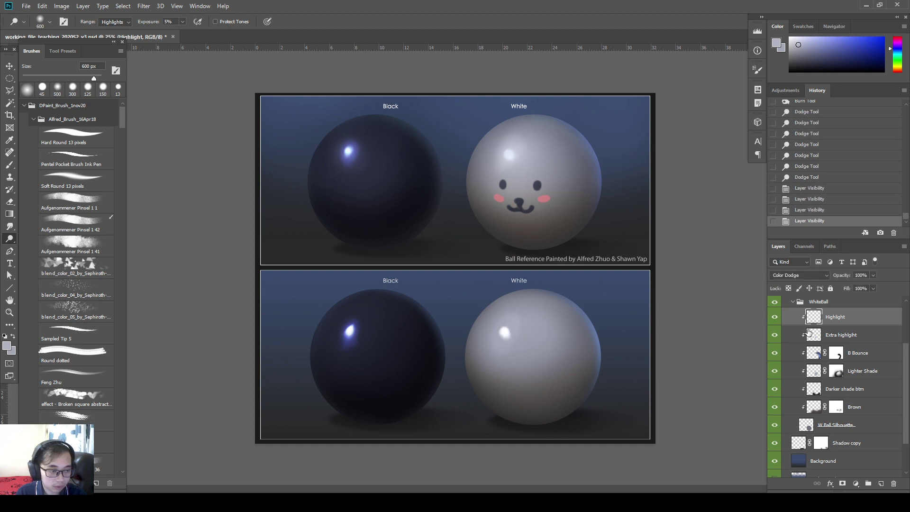
Set the Highlight layer's blend mode to Linear Dodge (Add) and dodge the highlight spot once more
{"action": "key", "text": "ctrl+j"}
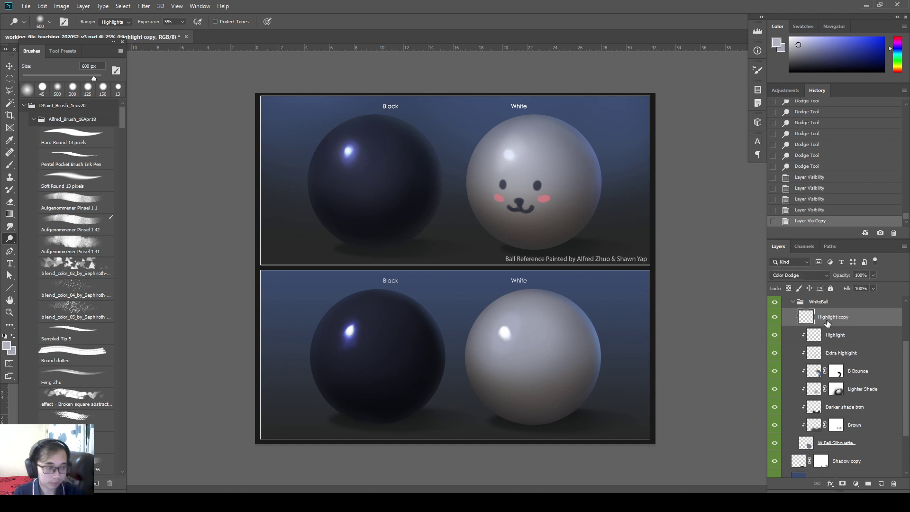
{"action": "key", "text": "ctrl+z"}
{"action": "left_click", "coordinate": [800, 275]}
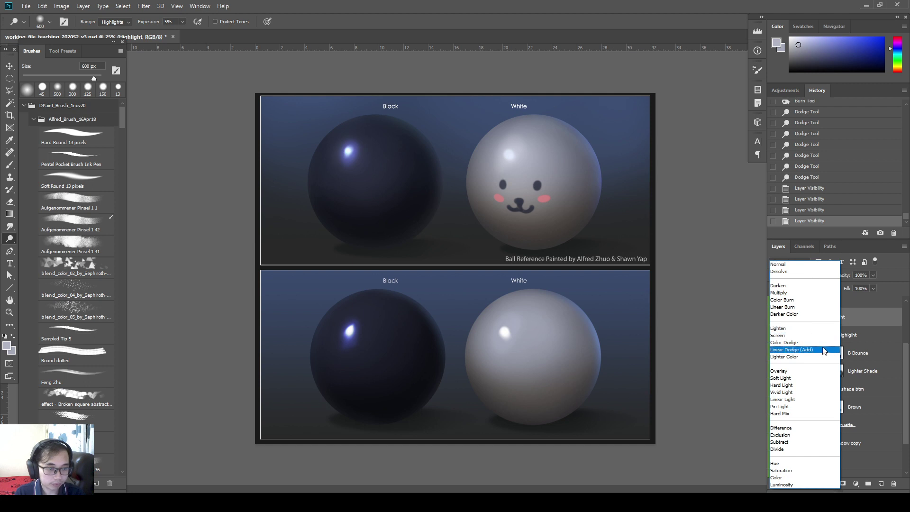
{"action": "left_click", "coordinate": [803, 349]}
{"action": "left_click", "coordinate": [503, 342]}
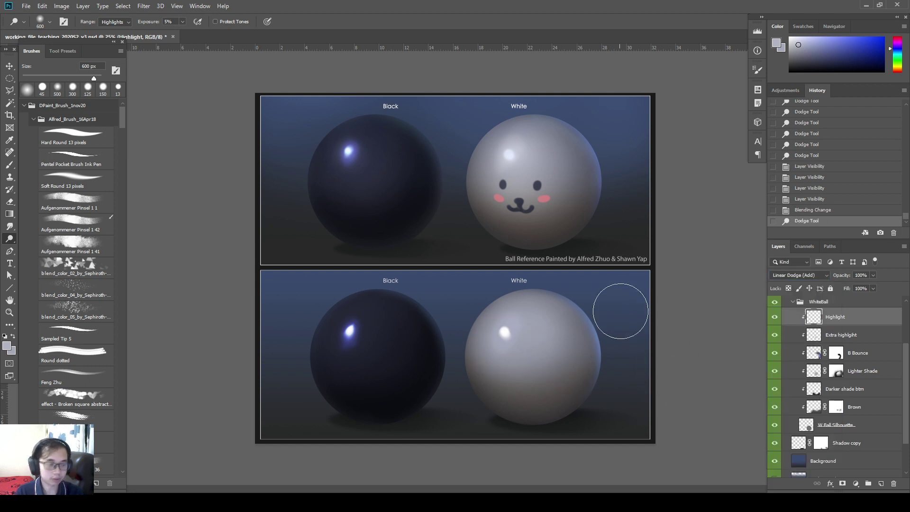
Select the Darker shade btm layer in the WhiteBall group
{"action": "left_click", "coordinate": [812, 406]}
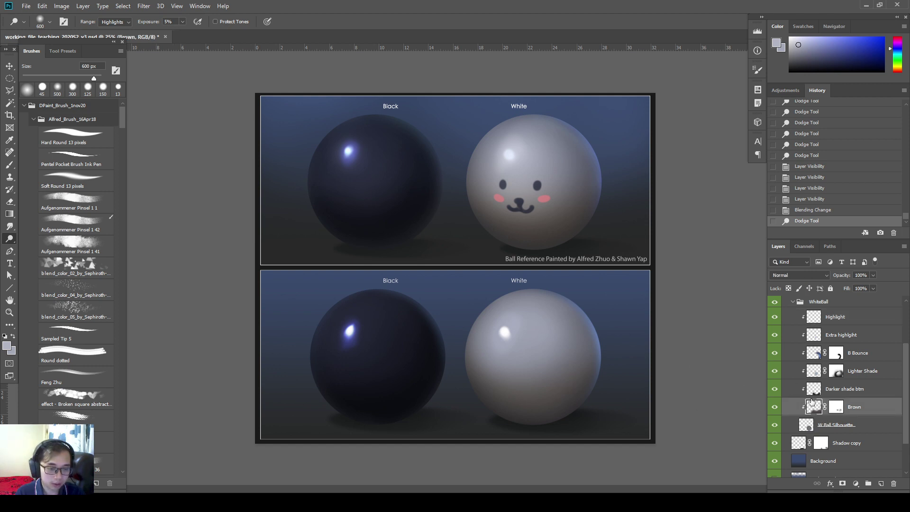
{"action": "left_click", "coordinate": [830, 392]}
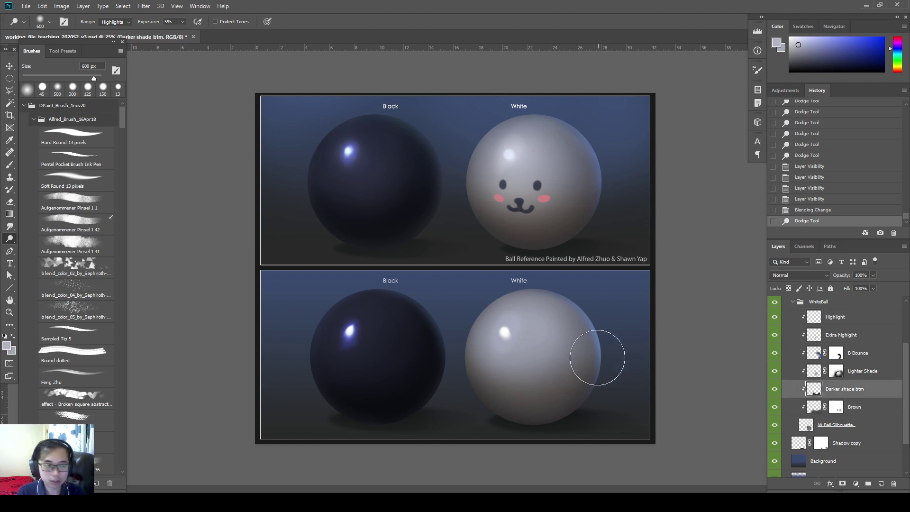